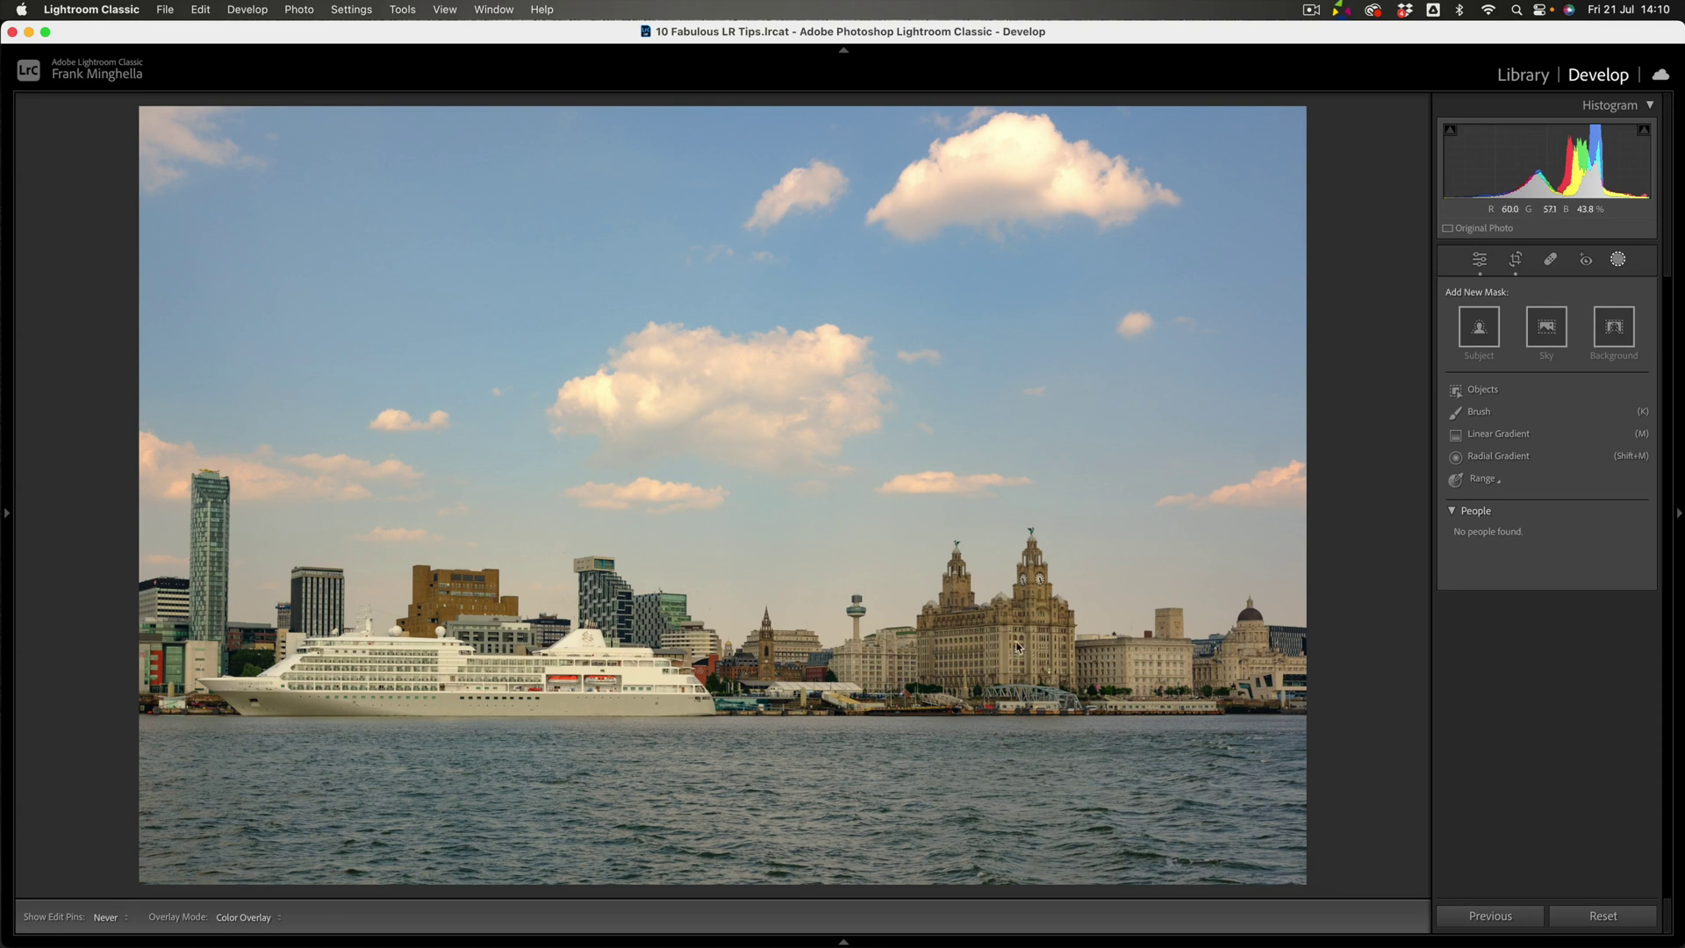
Create a mask of the sky and subtract from it with a brush that has Auto Mask turned off
click(1548, 328)
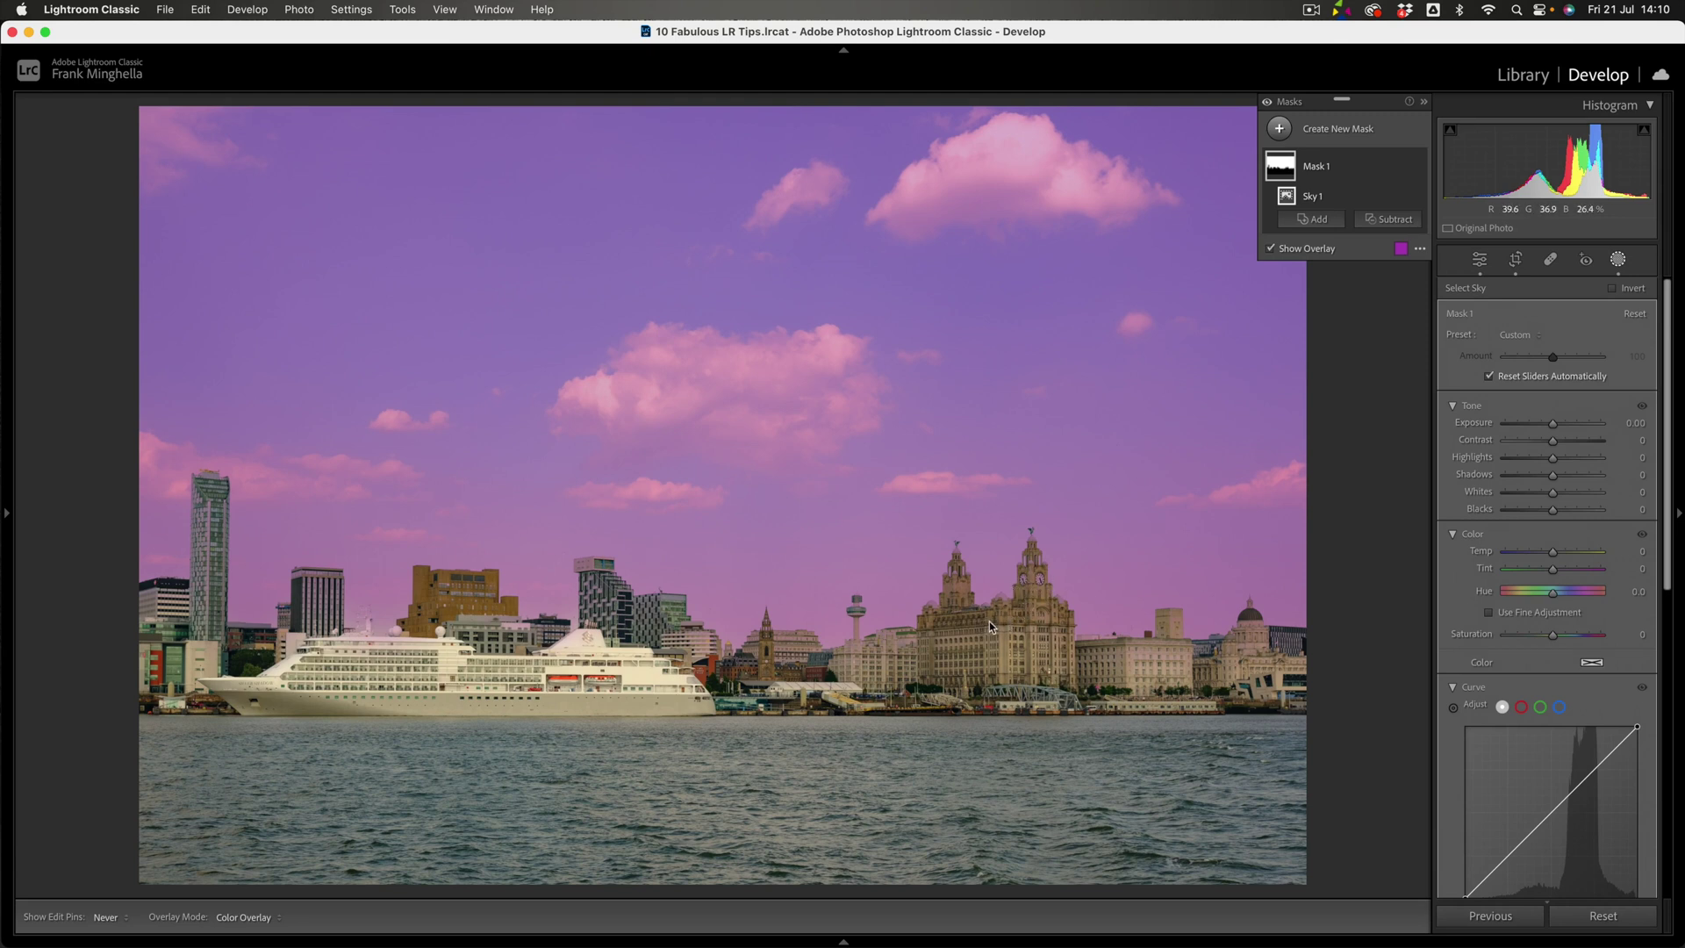
click(1390, 220)
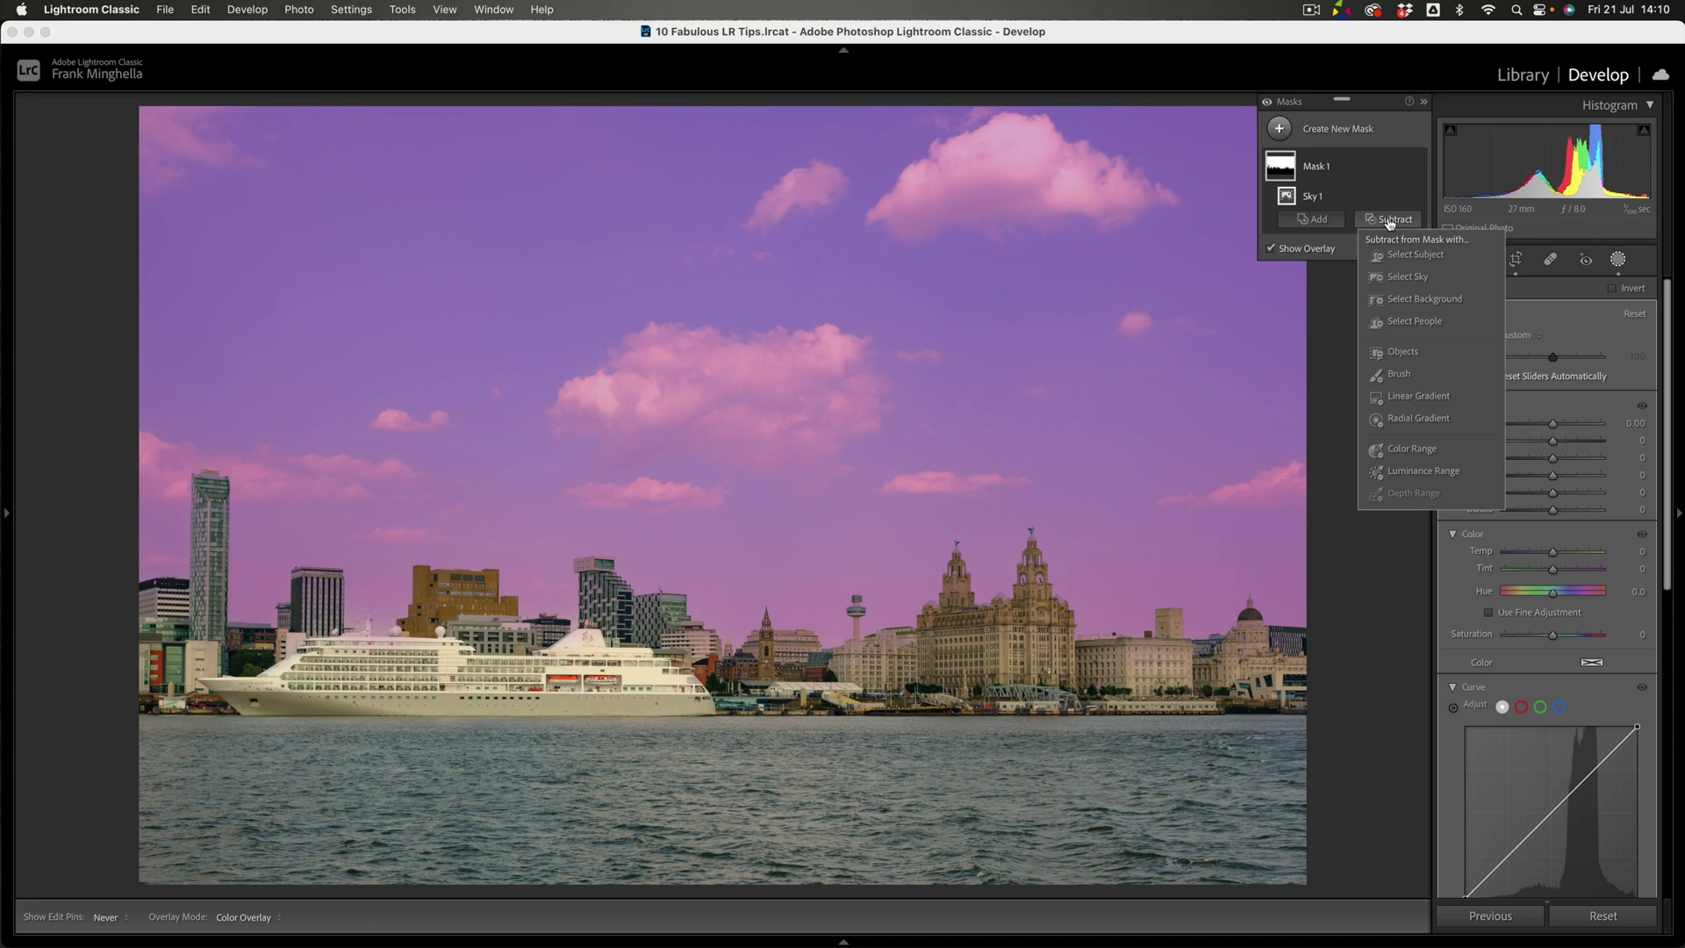
click(1401, 376)
click(1489, 389)
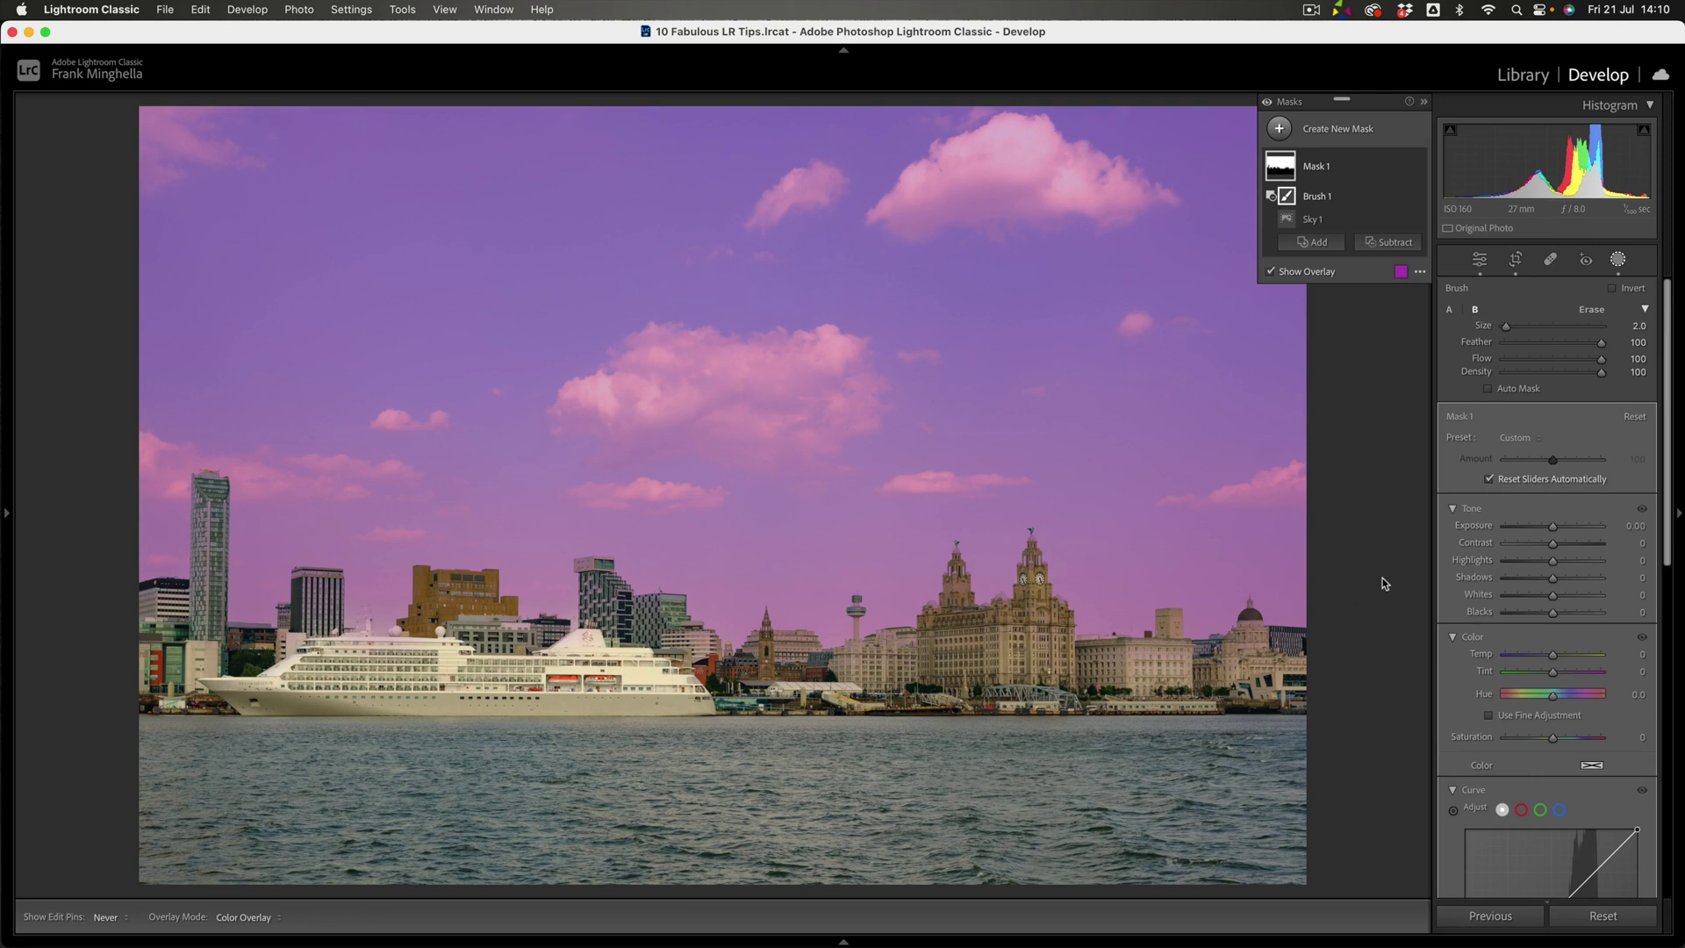
Set the sky mask's Highlights to -72, Temp to -30, Tint to -25 and Saturation to 40
drag(1554, 566, 1519, 571)
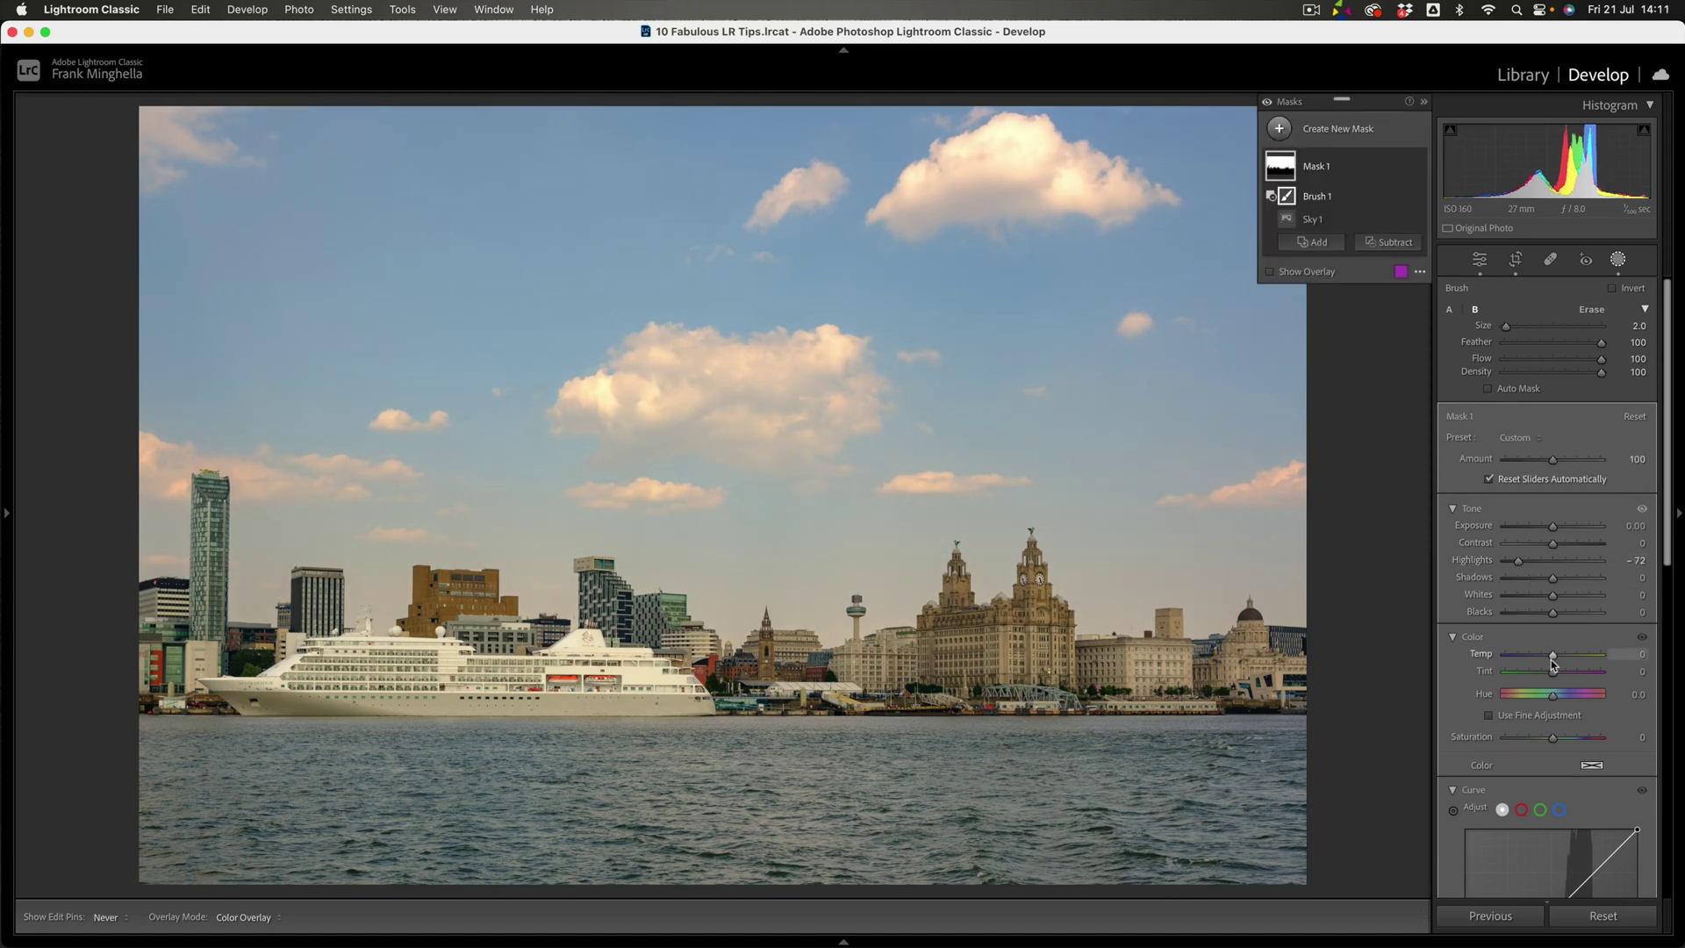
drag(1552, 657, 1536, 658)
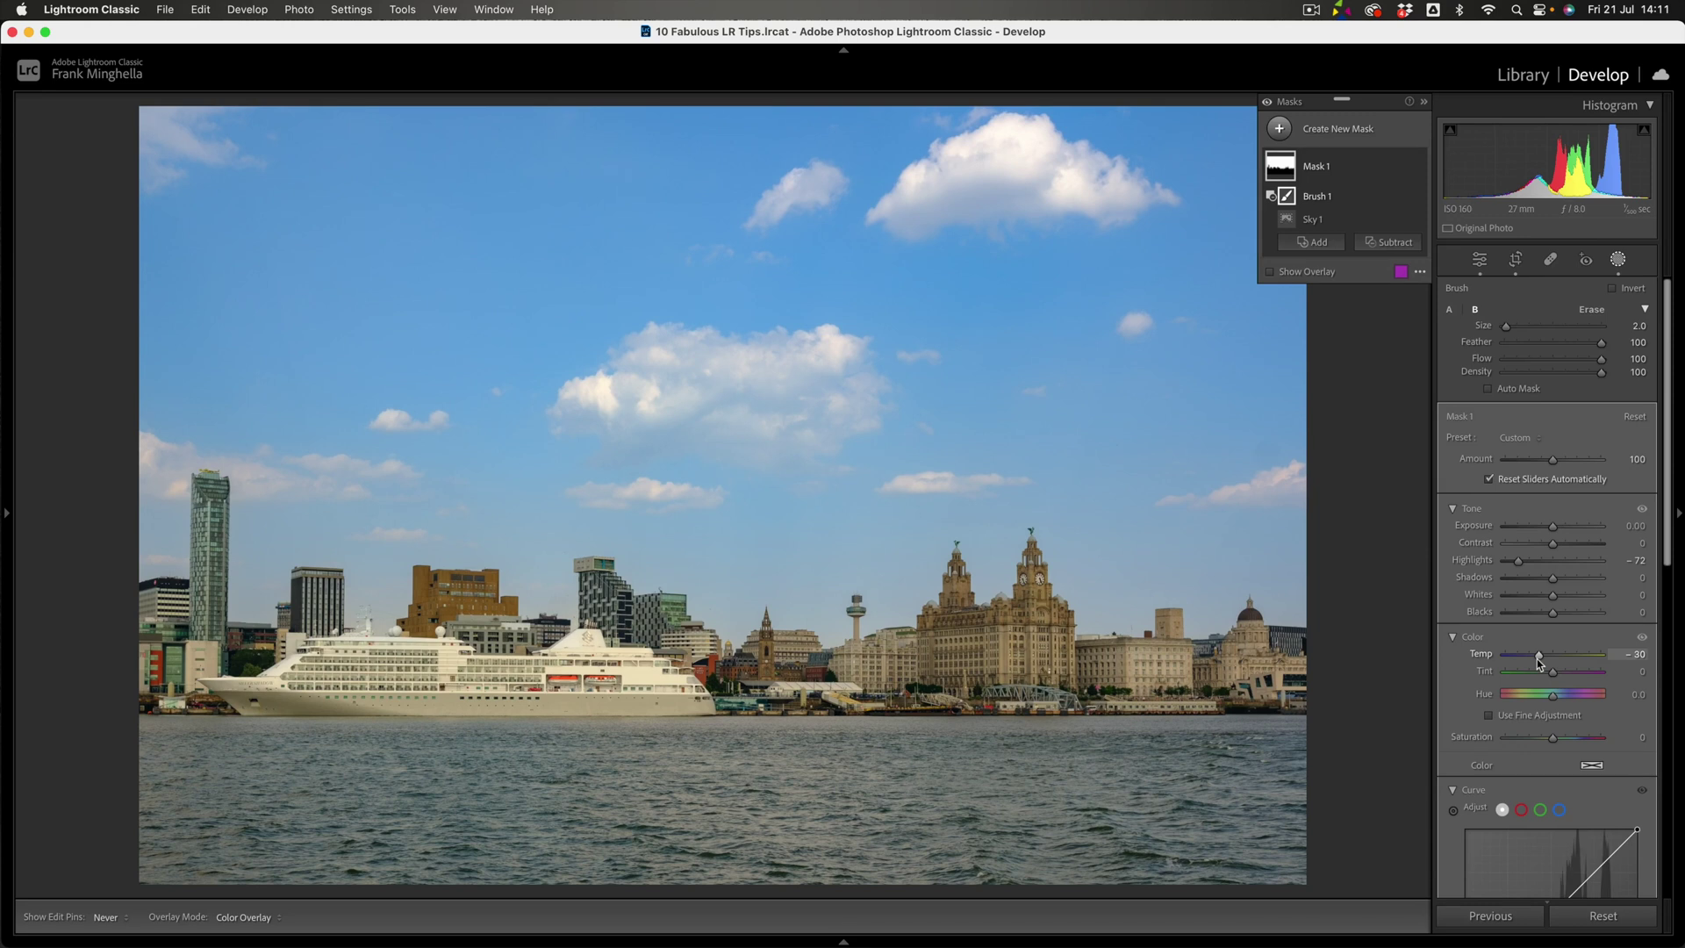
drag(1552, 672, 1543, 678)
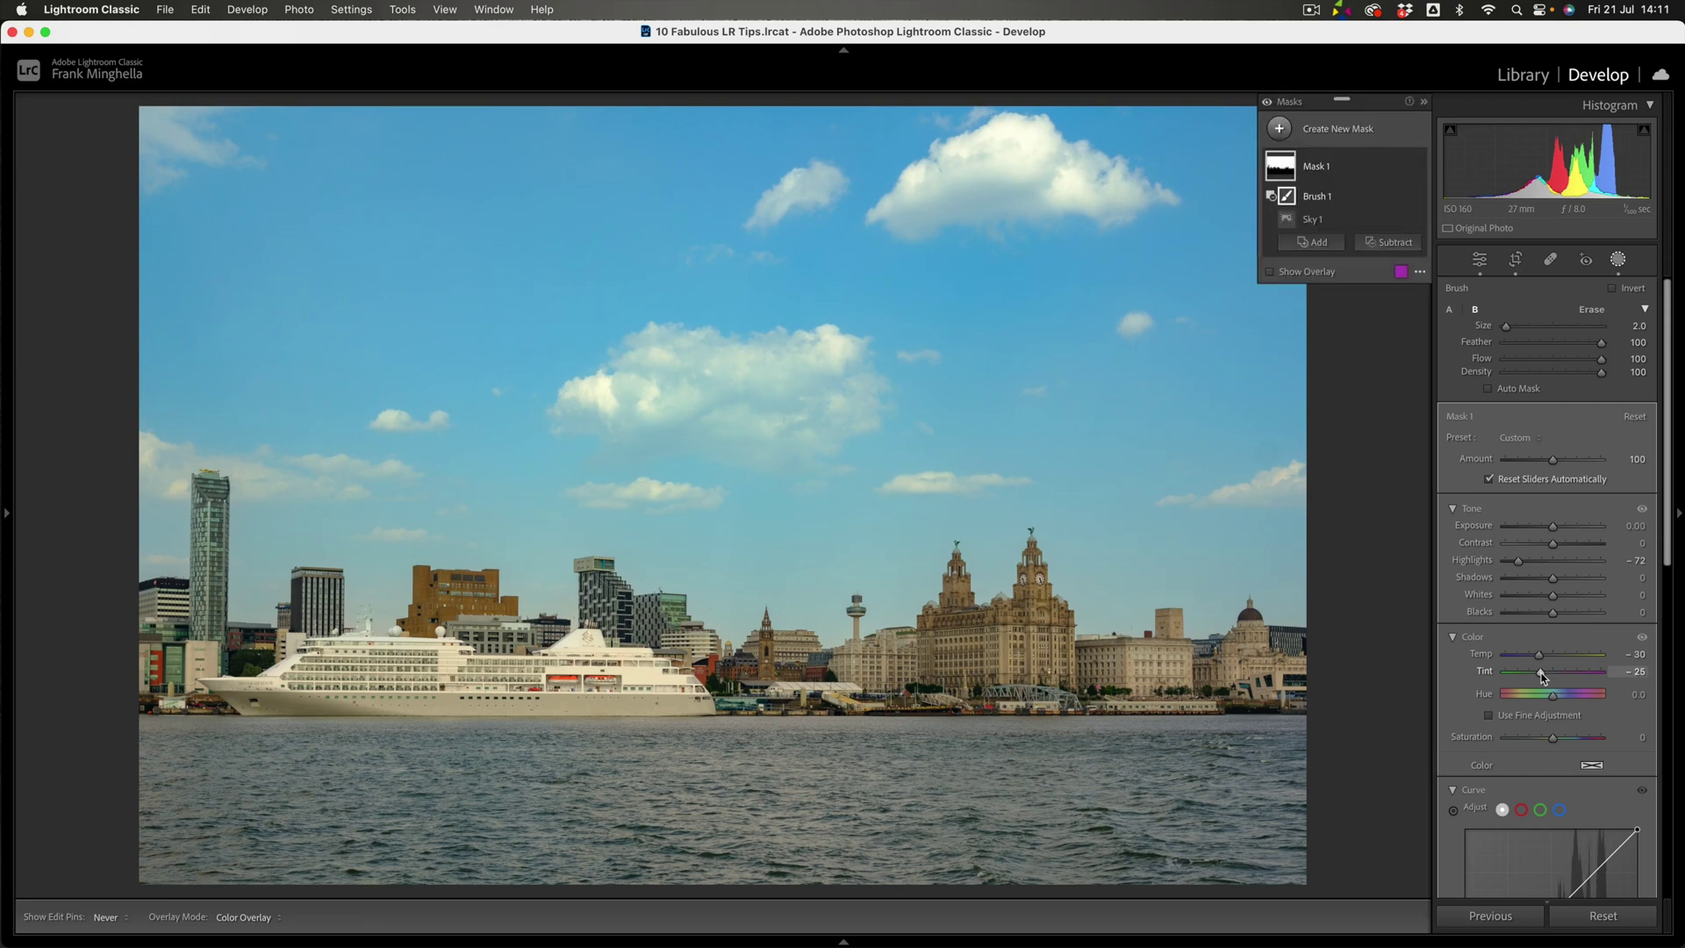
drag(1554, 738, 1573, 739)
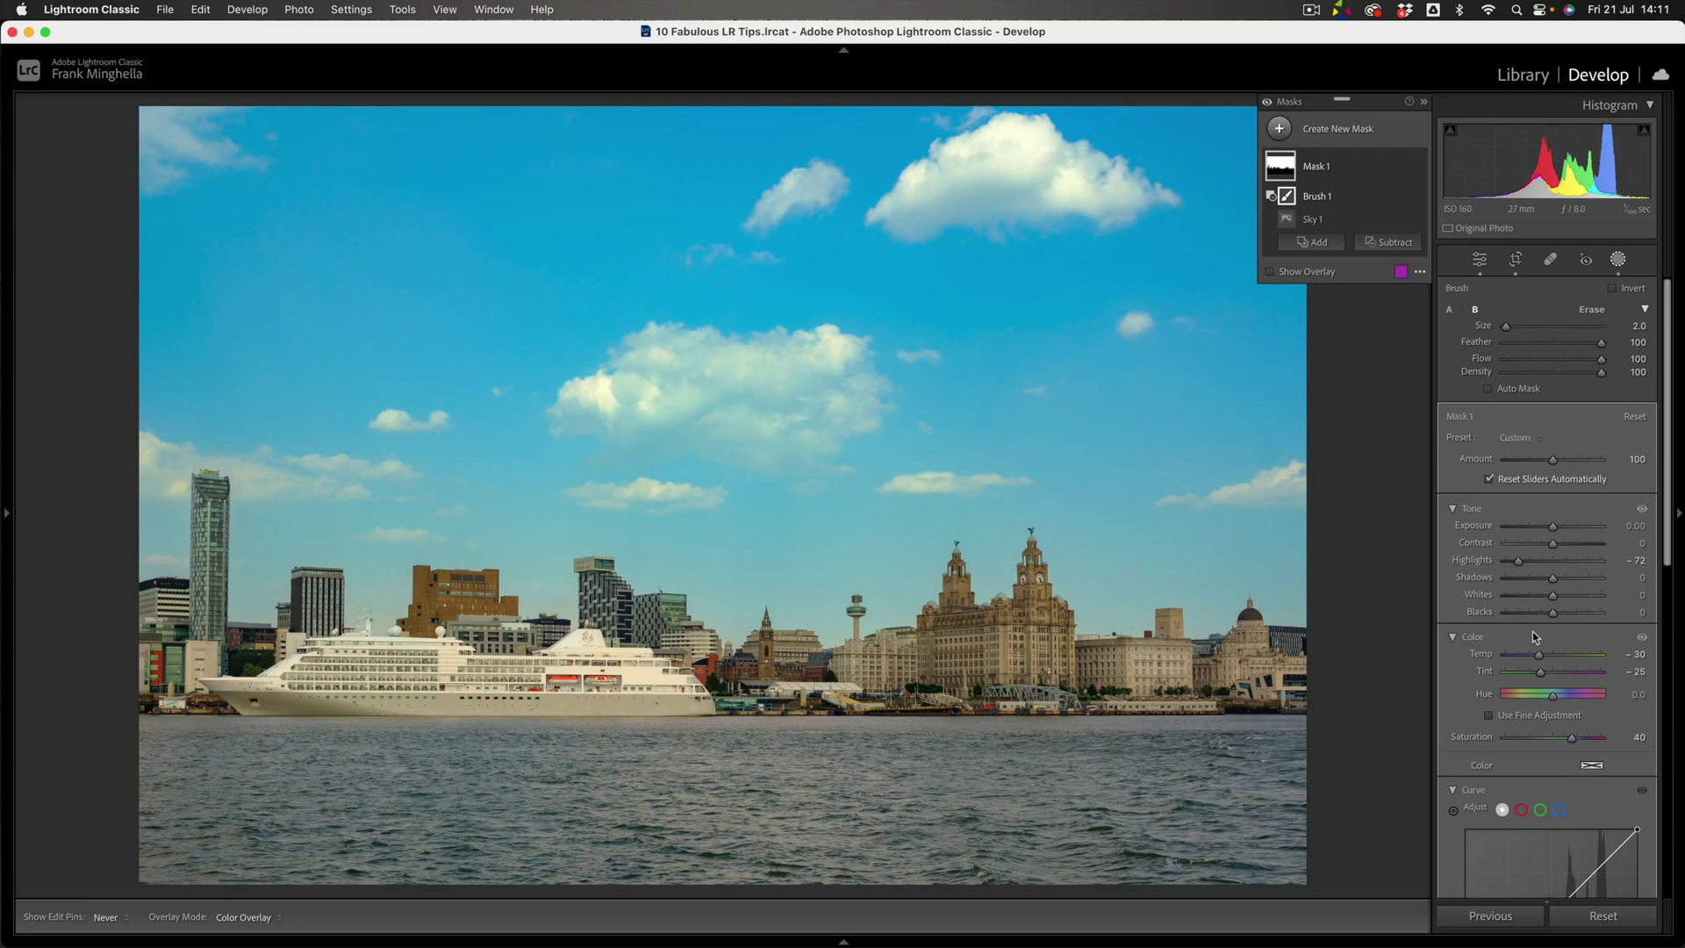
Soften the sky by setting the mask's Texture to -25 and Dehaze to -17
scroll(1535, 636, down, 3)
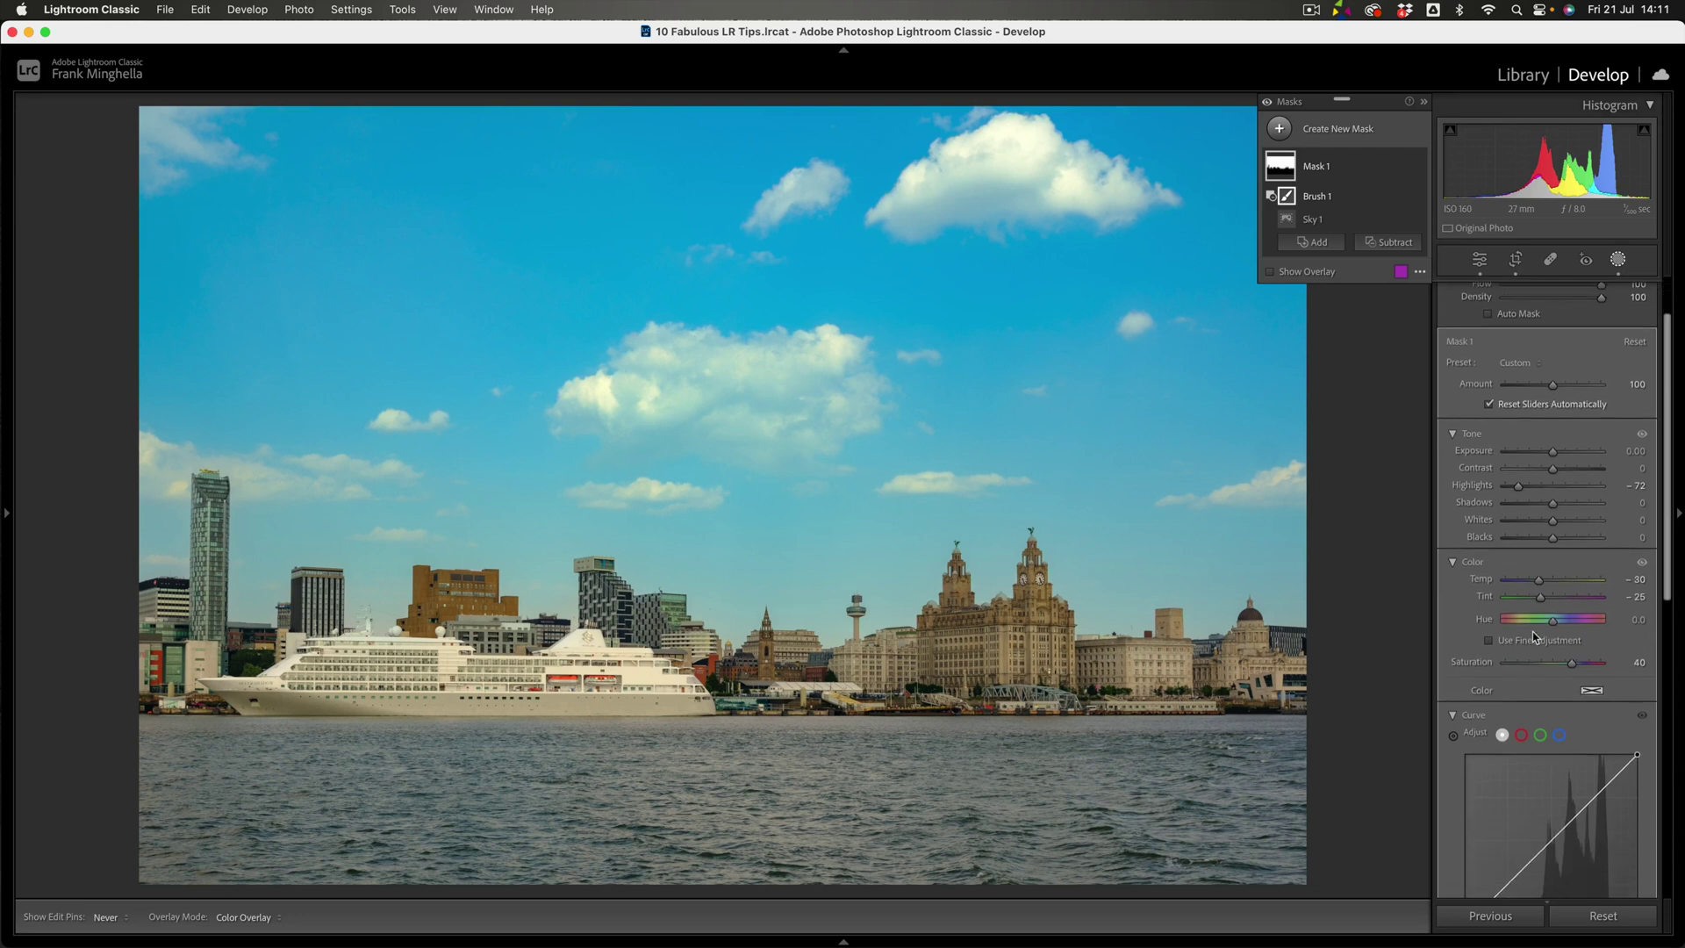
scroll(1533, 630, down, 10)
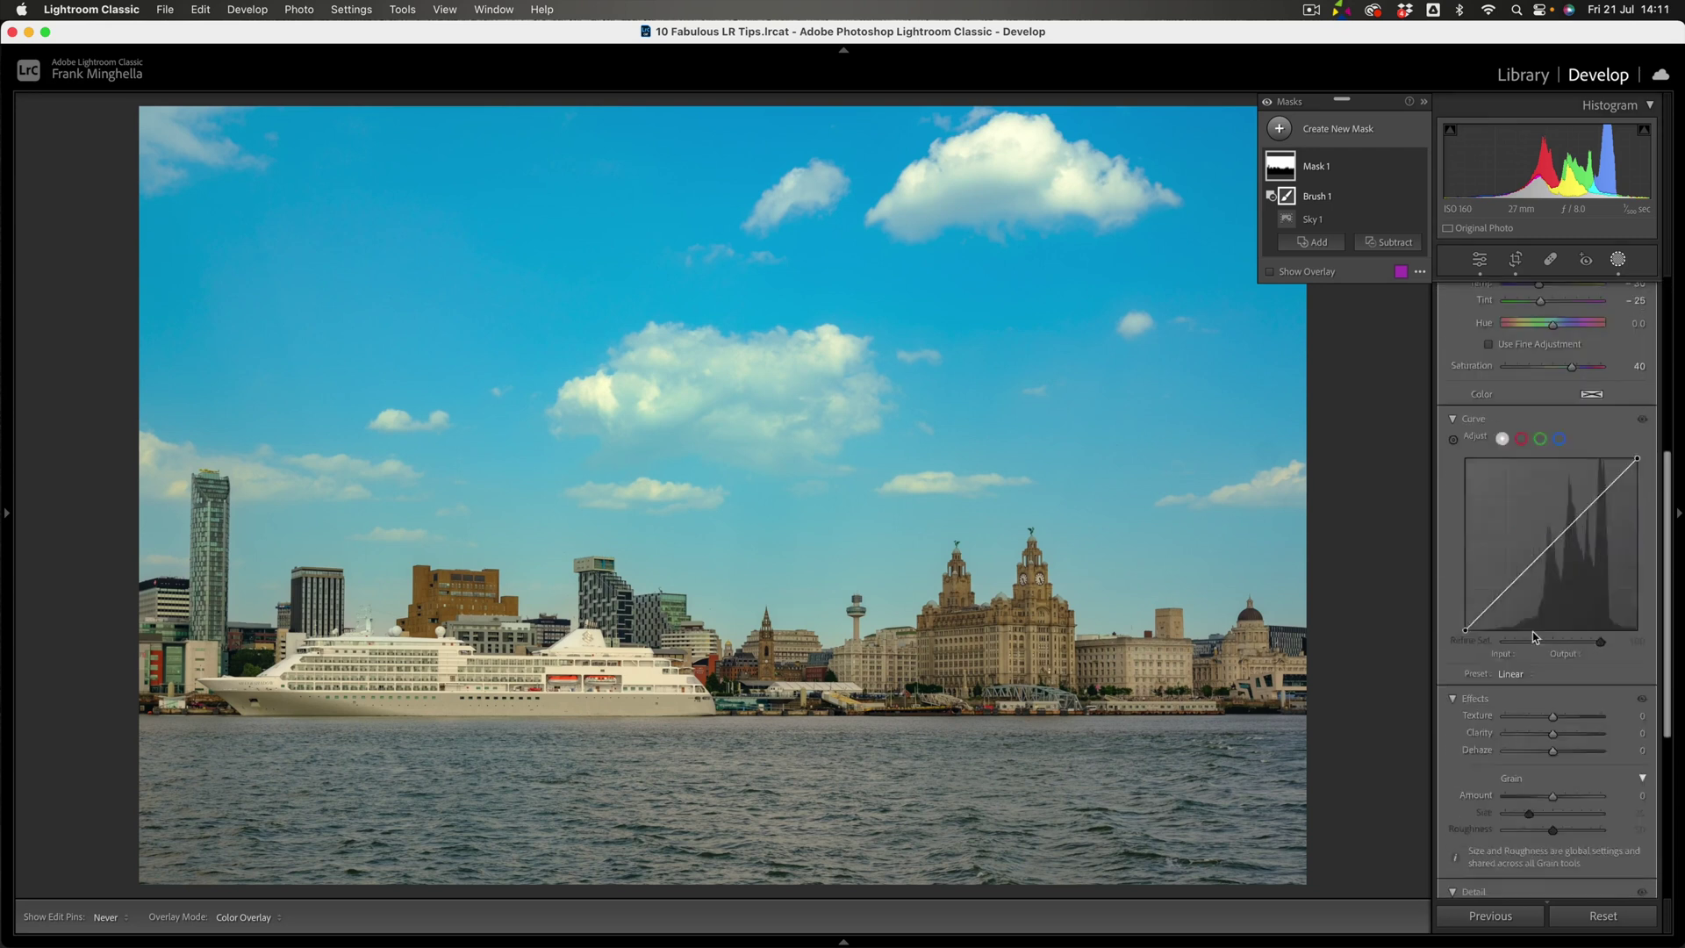
scroll(1532, 631, down, 2)
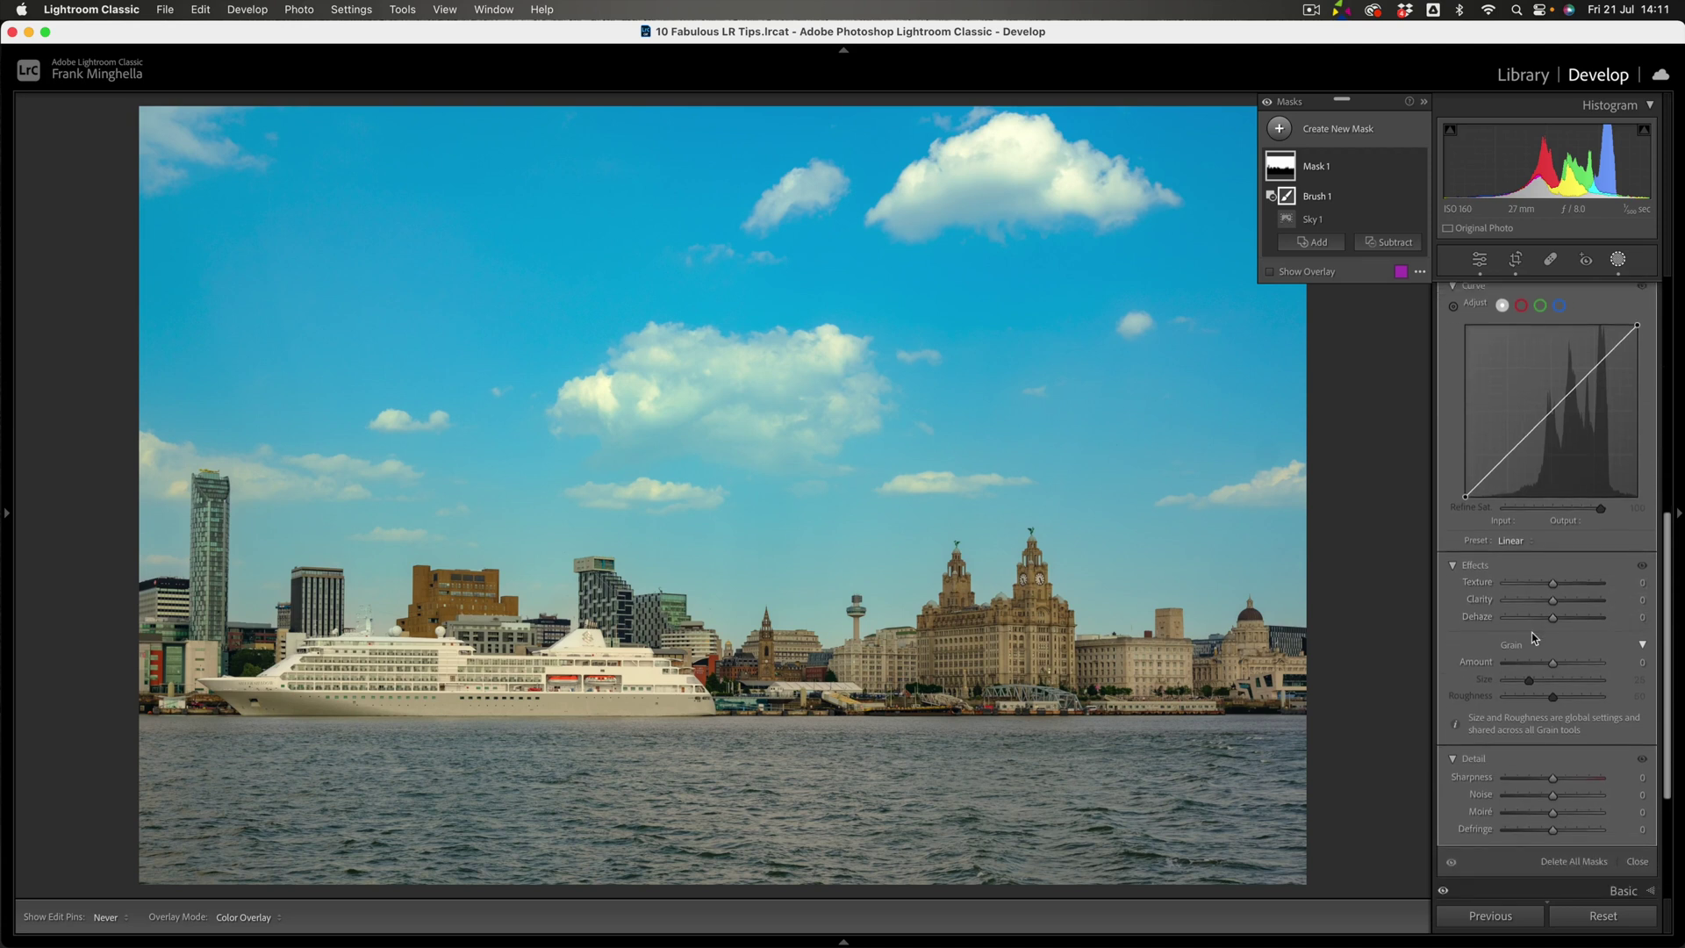
click(1552, 584)
drag(1552, 585, 1537, 583)
drag(1553, 621, 1543, 624)
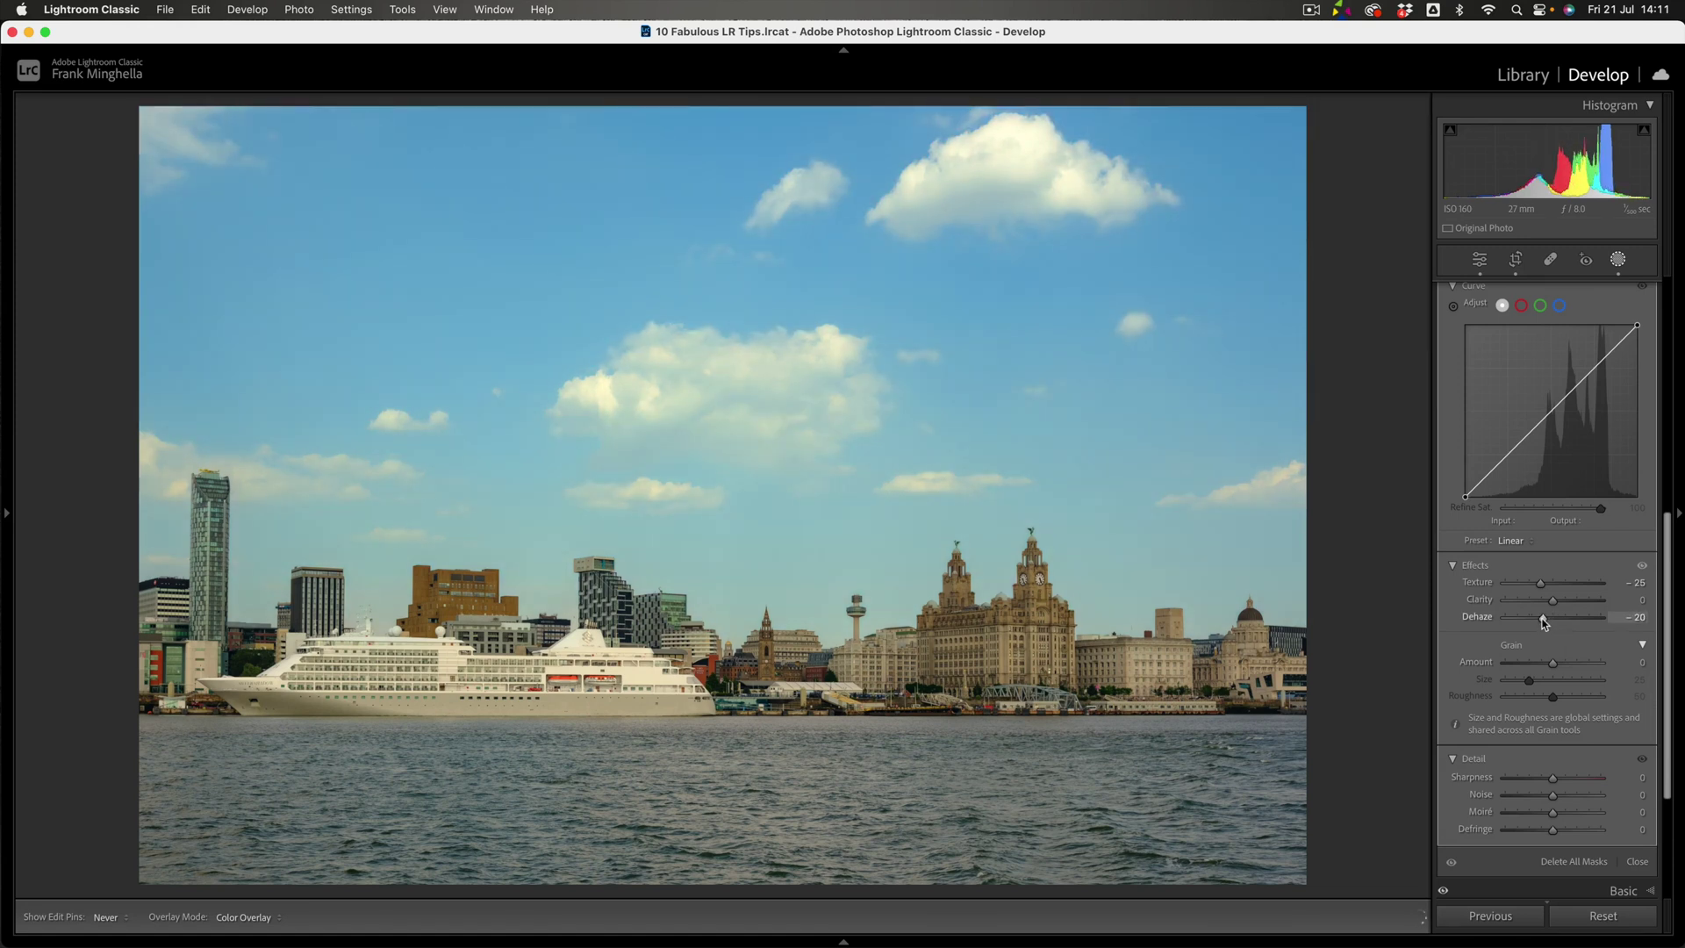
drag(1544, 623, 1545, 623)
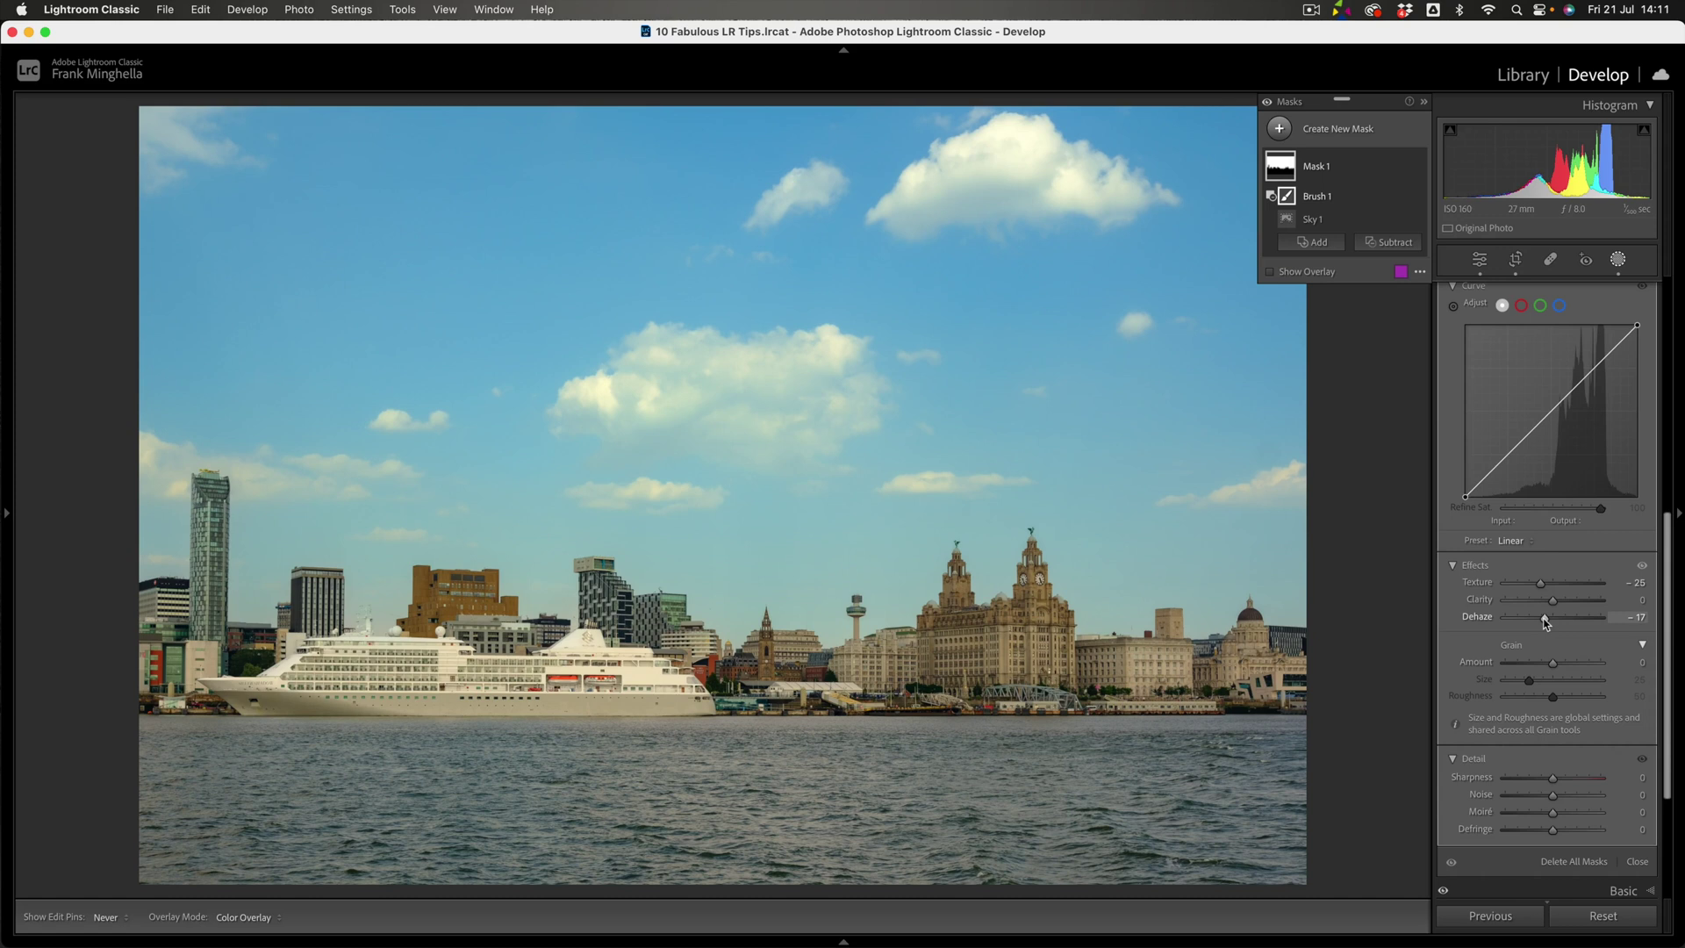
Compare the photo with the sky mask hidden and shown, and rename the mask as Sky
click(1418, 167)
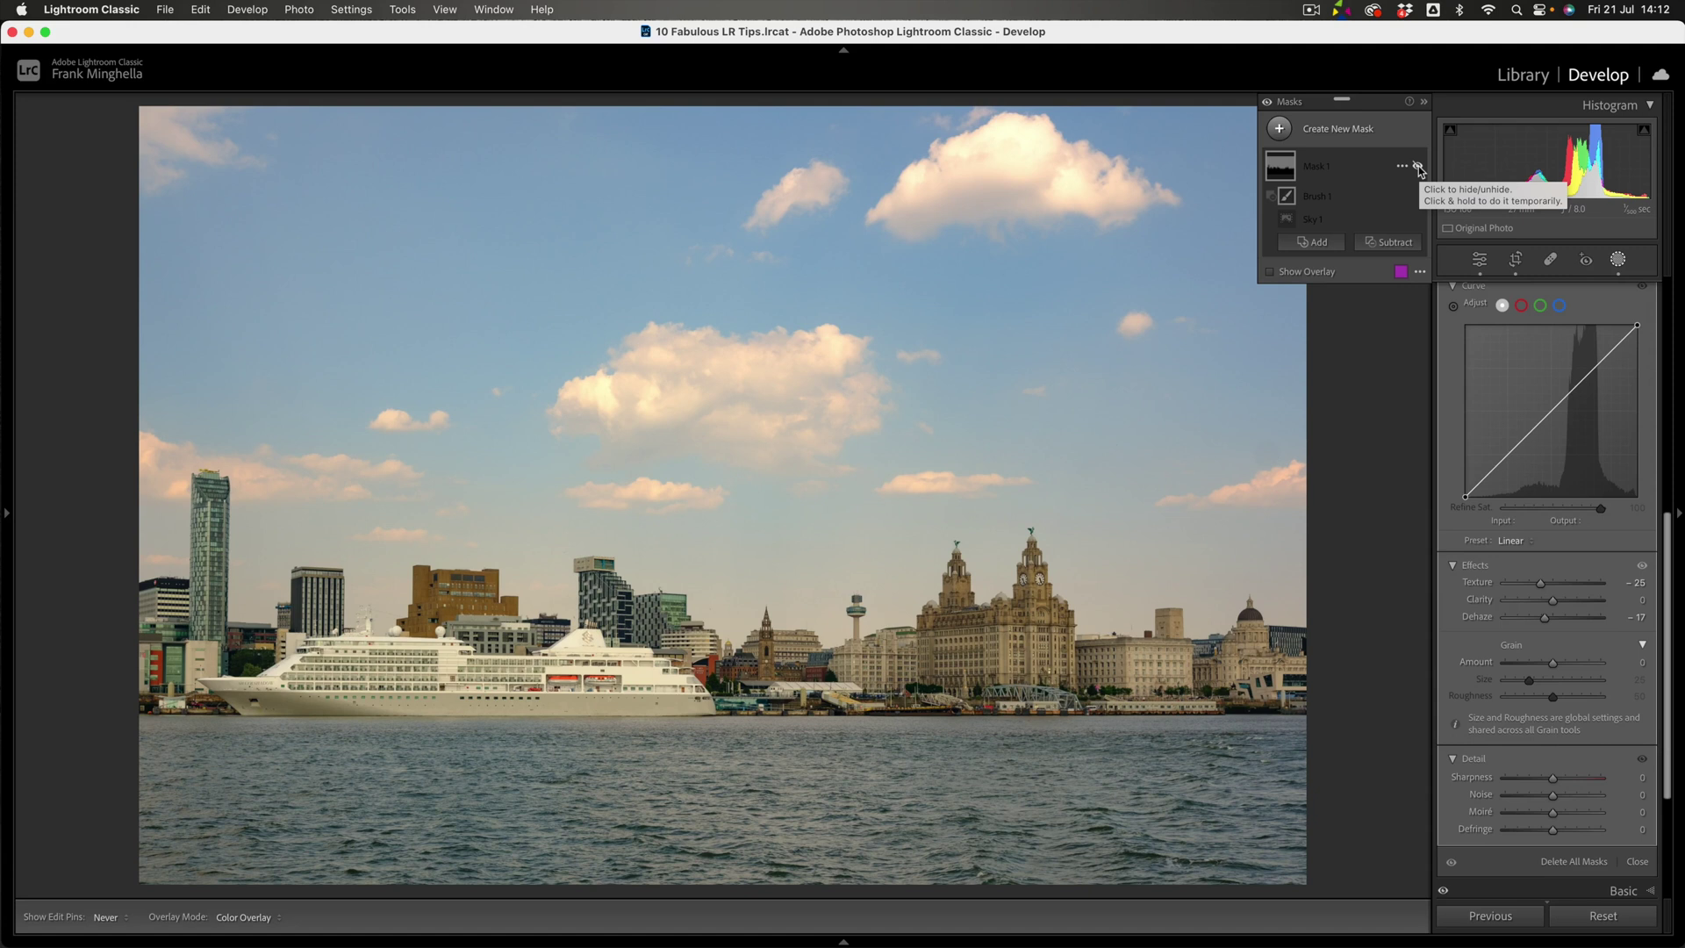
click(1418, 166)
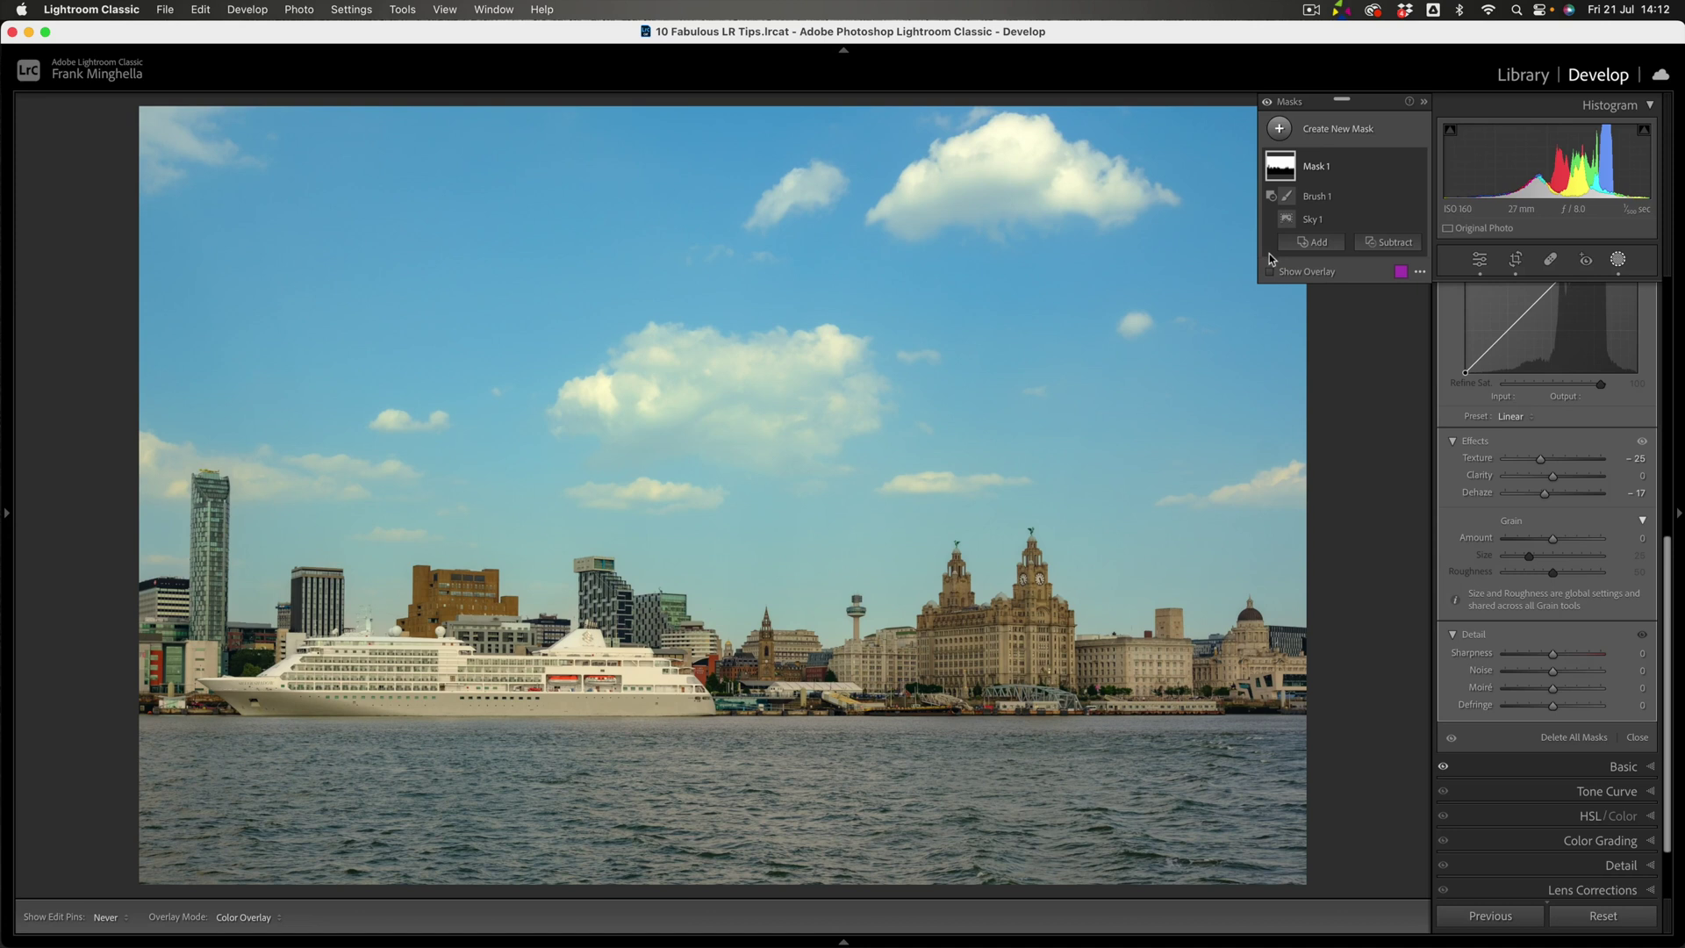
double_click(1317, 167)
text(Sky)
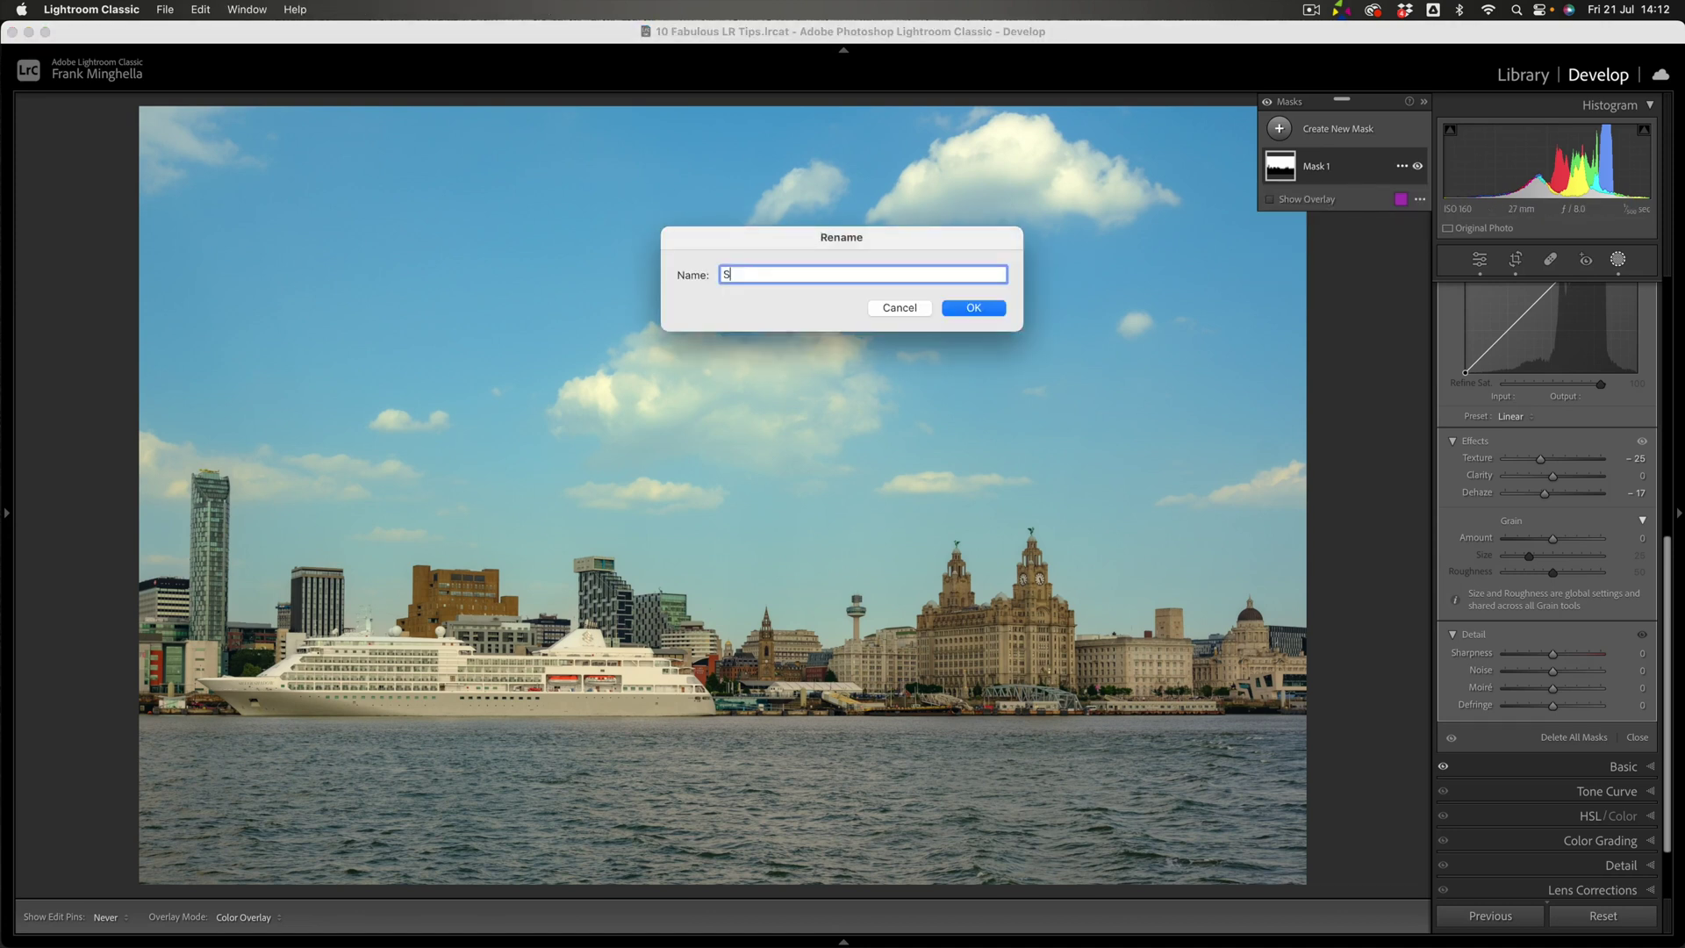
key(Return)
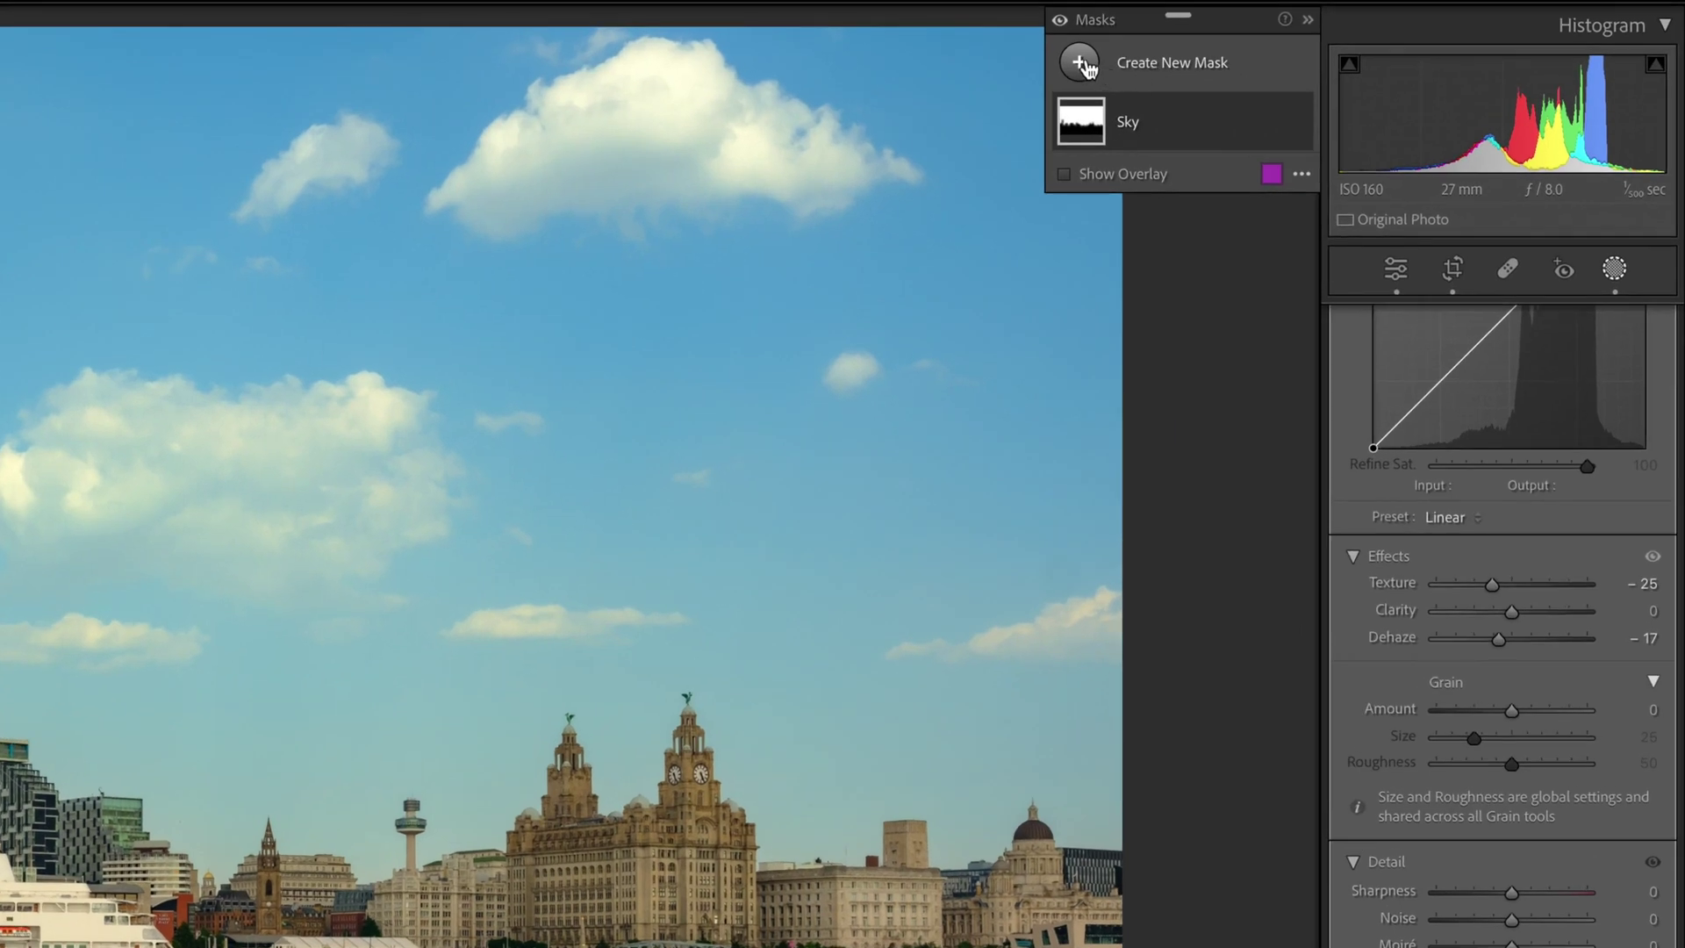
Create an Objects mask by brushing over the stone waterfront buildings around the twin-towered one
click(1282, 131)
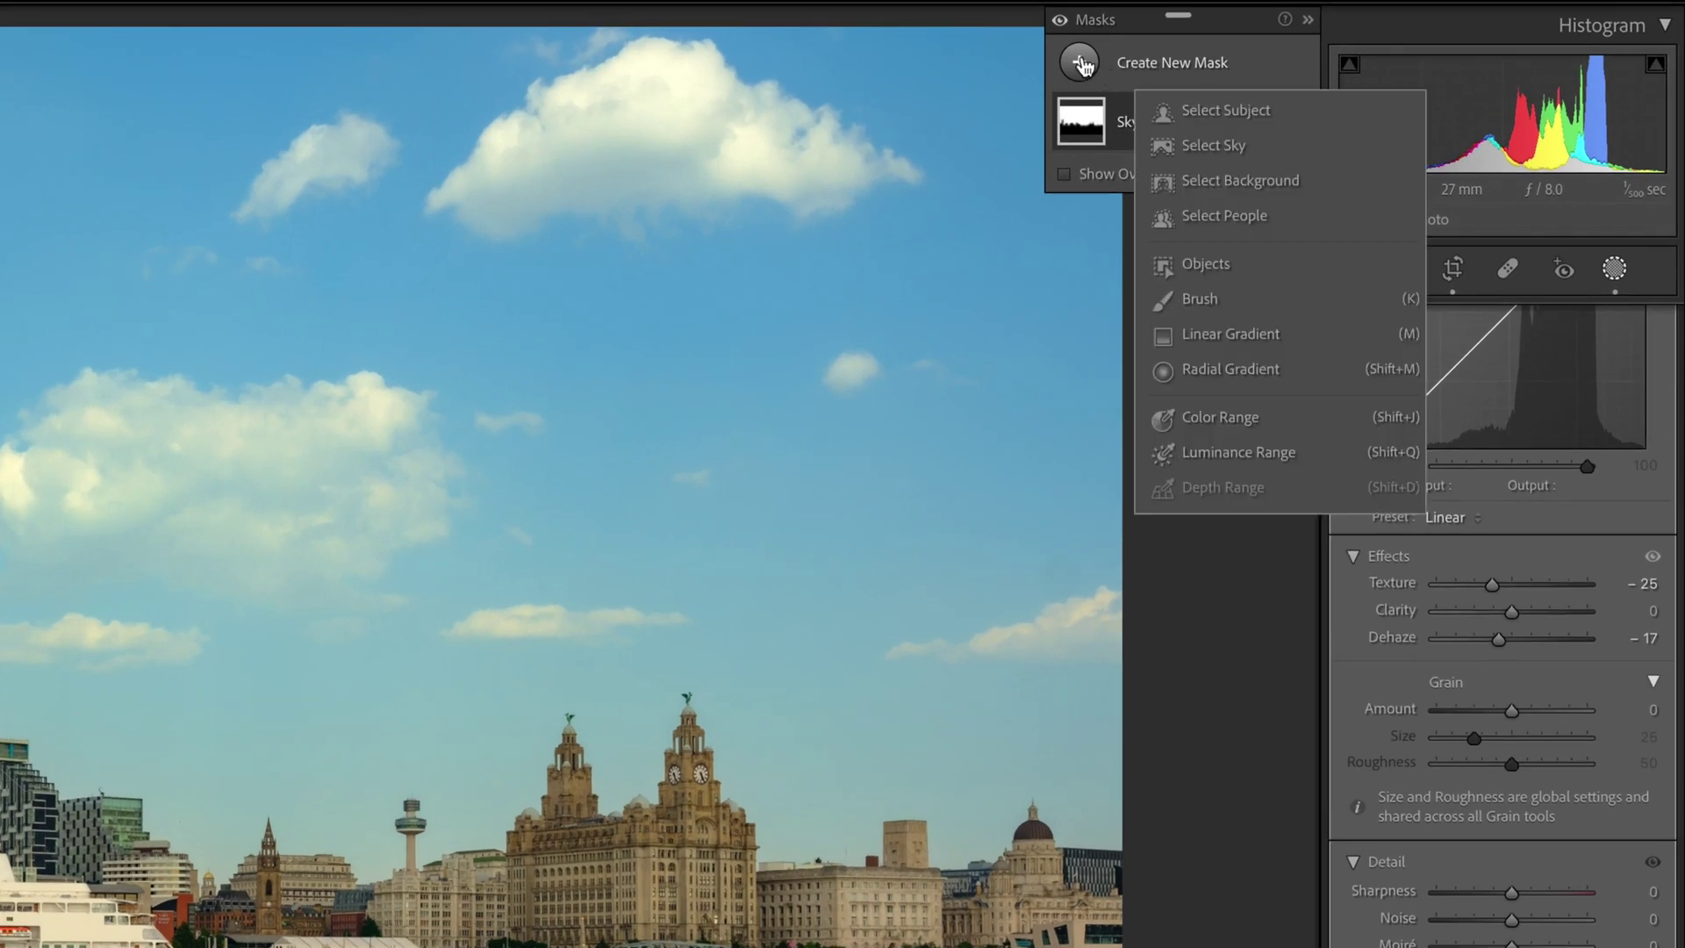
click(1213, 266)
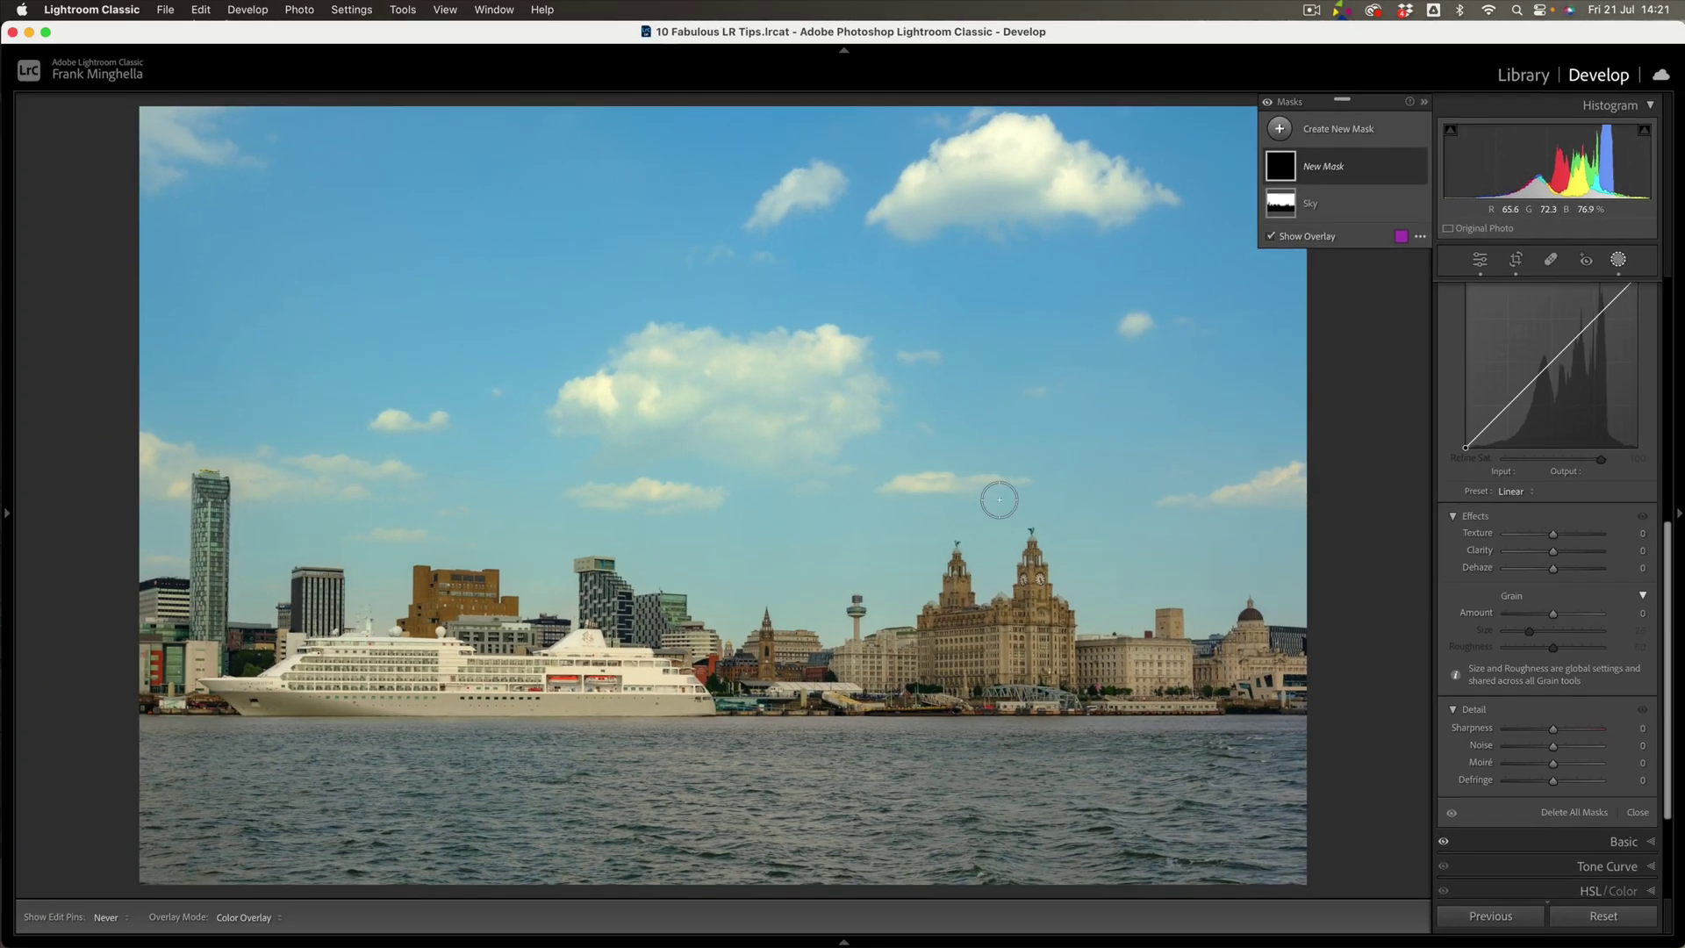
mouse_move(858, 645)
mouse_down()
mouse_move(856, 605)
mouse_move(850, 652)
mouse_move(944, 636)
mouse_move(958, 554)
mouse_move(967, 588)
mouse_move(1003, 603)
mouse_move(1029, 537)
mouse_move(1064, 641)
mouse_move(1131, 643)
mouse_move(1175, 617)
mouse_move(1191, 648)
mouse_move(1229, 645)
mouse_move(1245, 609)
mouse_move(1271, 642)
mouse_move(1316, 654)
mouse_move(1306, 695)
mouse_move(861, 693)
mouse_move(856, 670)
mouse_move(1287, 669)
mouse_up()
mouse_move(1093, 658)
mouse_down()
mouse_move(937, 642)
mouse_move(1038, 632)
mouse_move(969, 658)
mouse_up()
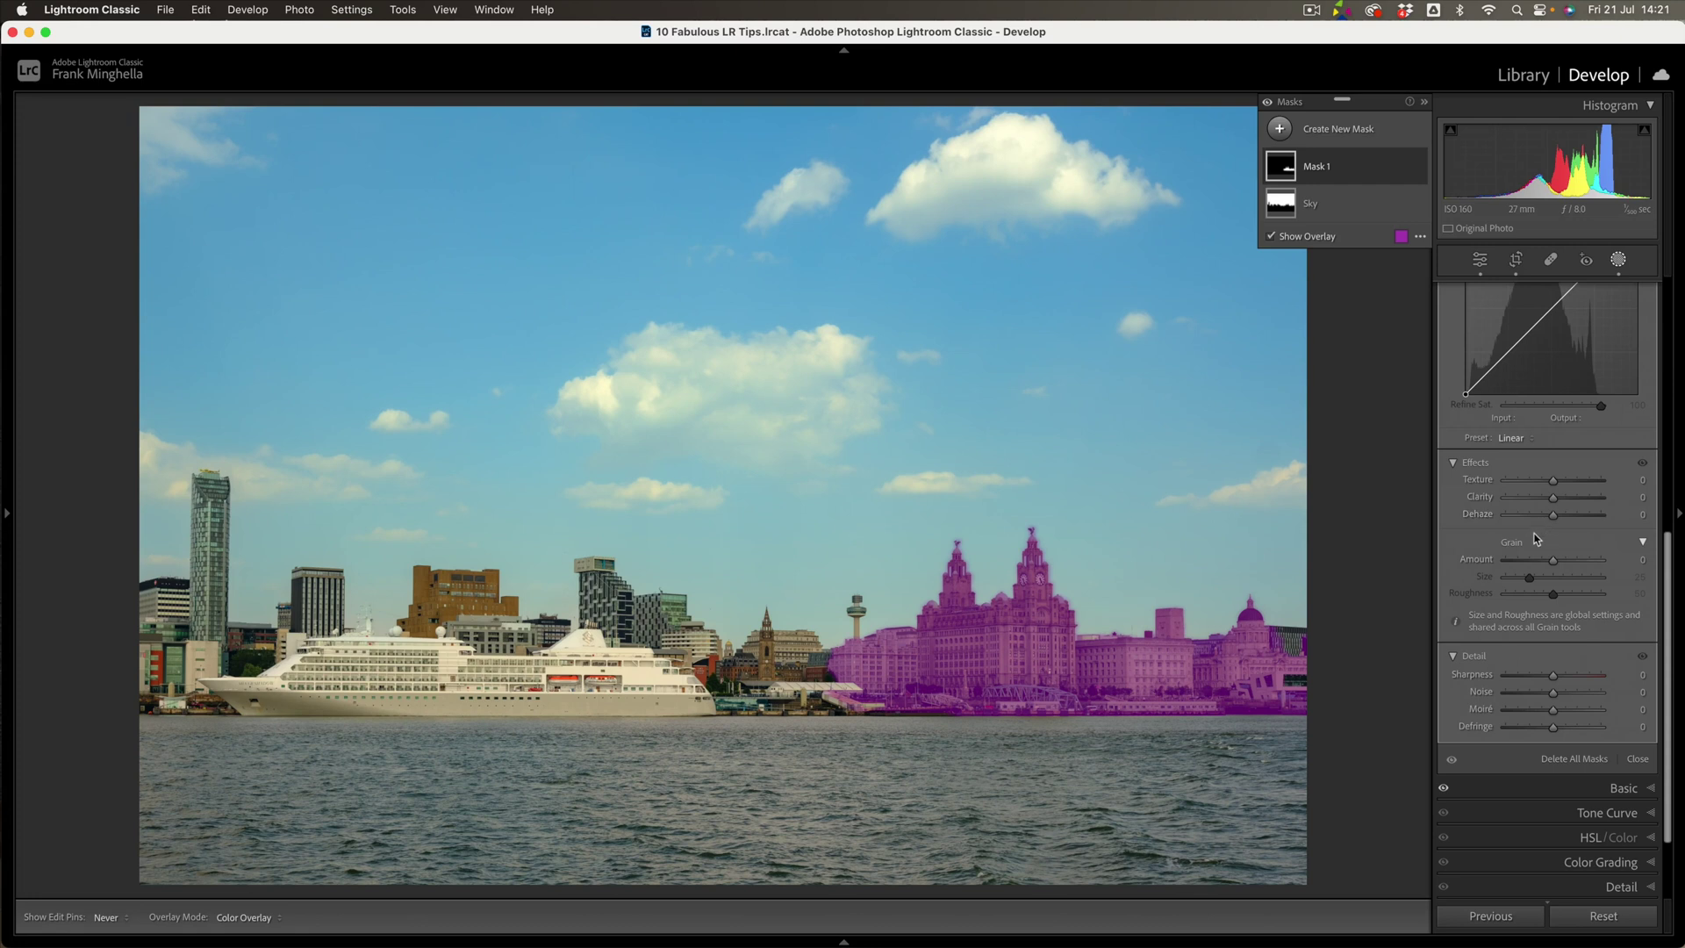
Set the buildings mask's Shadows to 29, Saturation to 31 and Contrast to -28
scroll(1531, 546, up, 10)
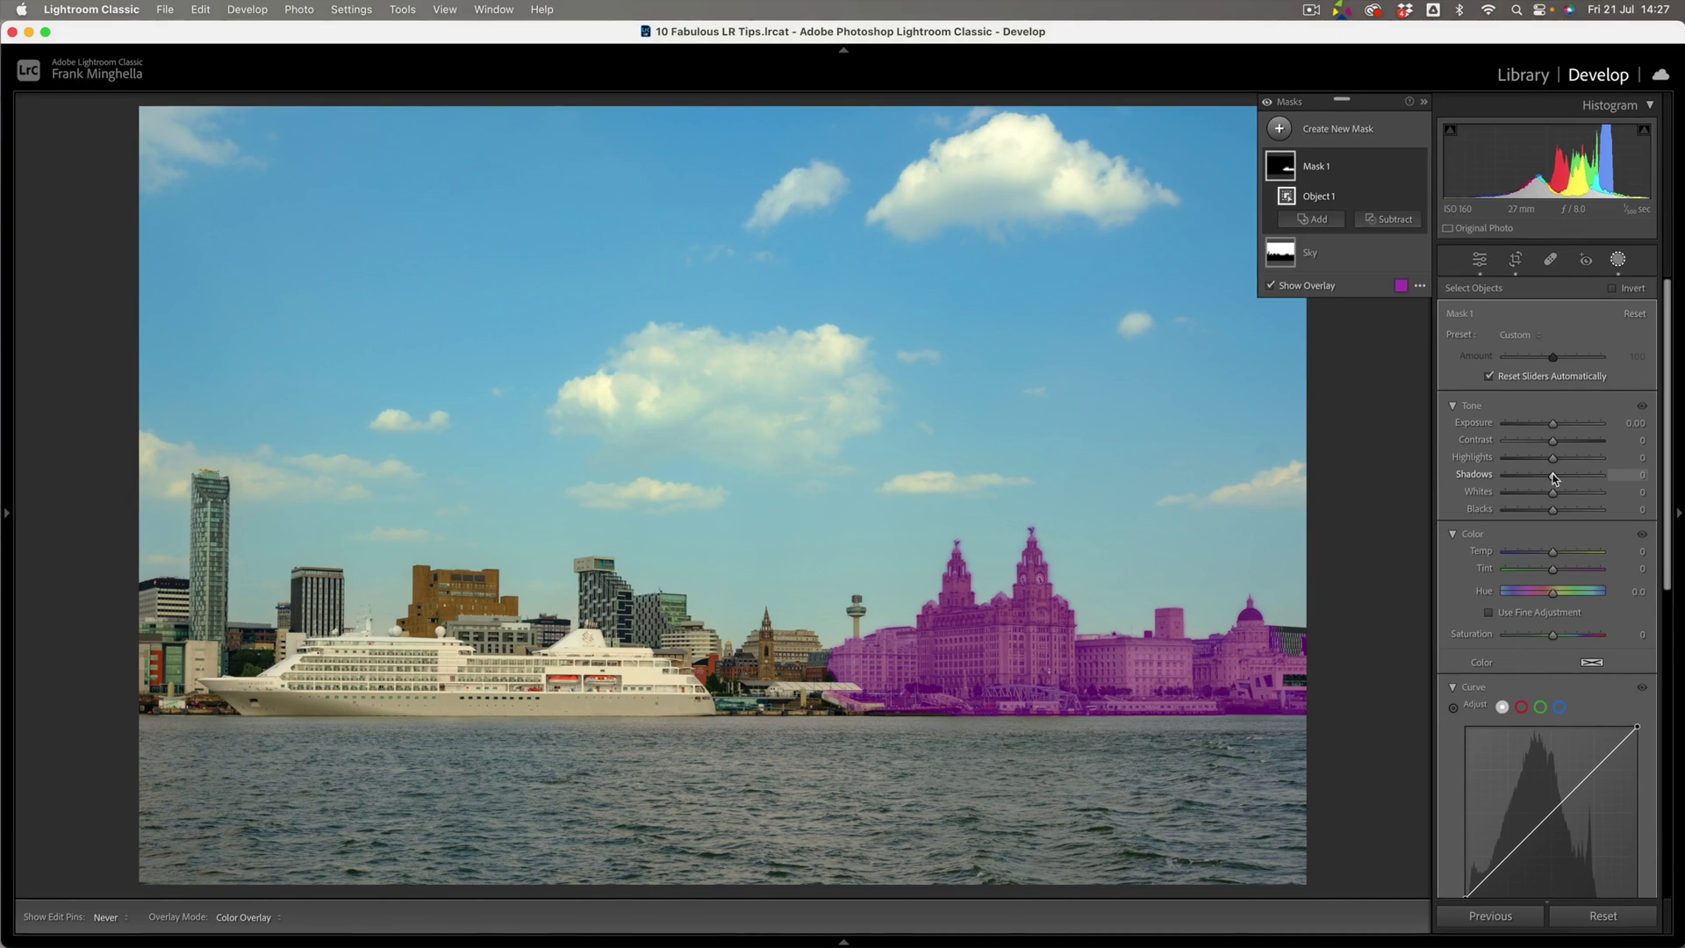
drag(1554, 477, 1568, 478)
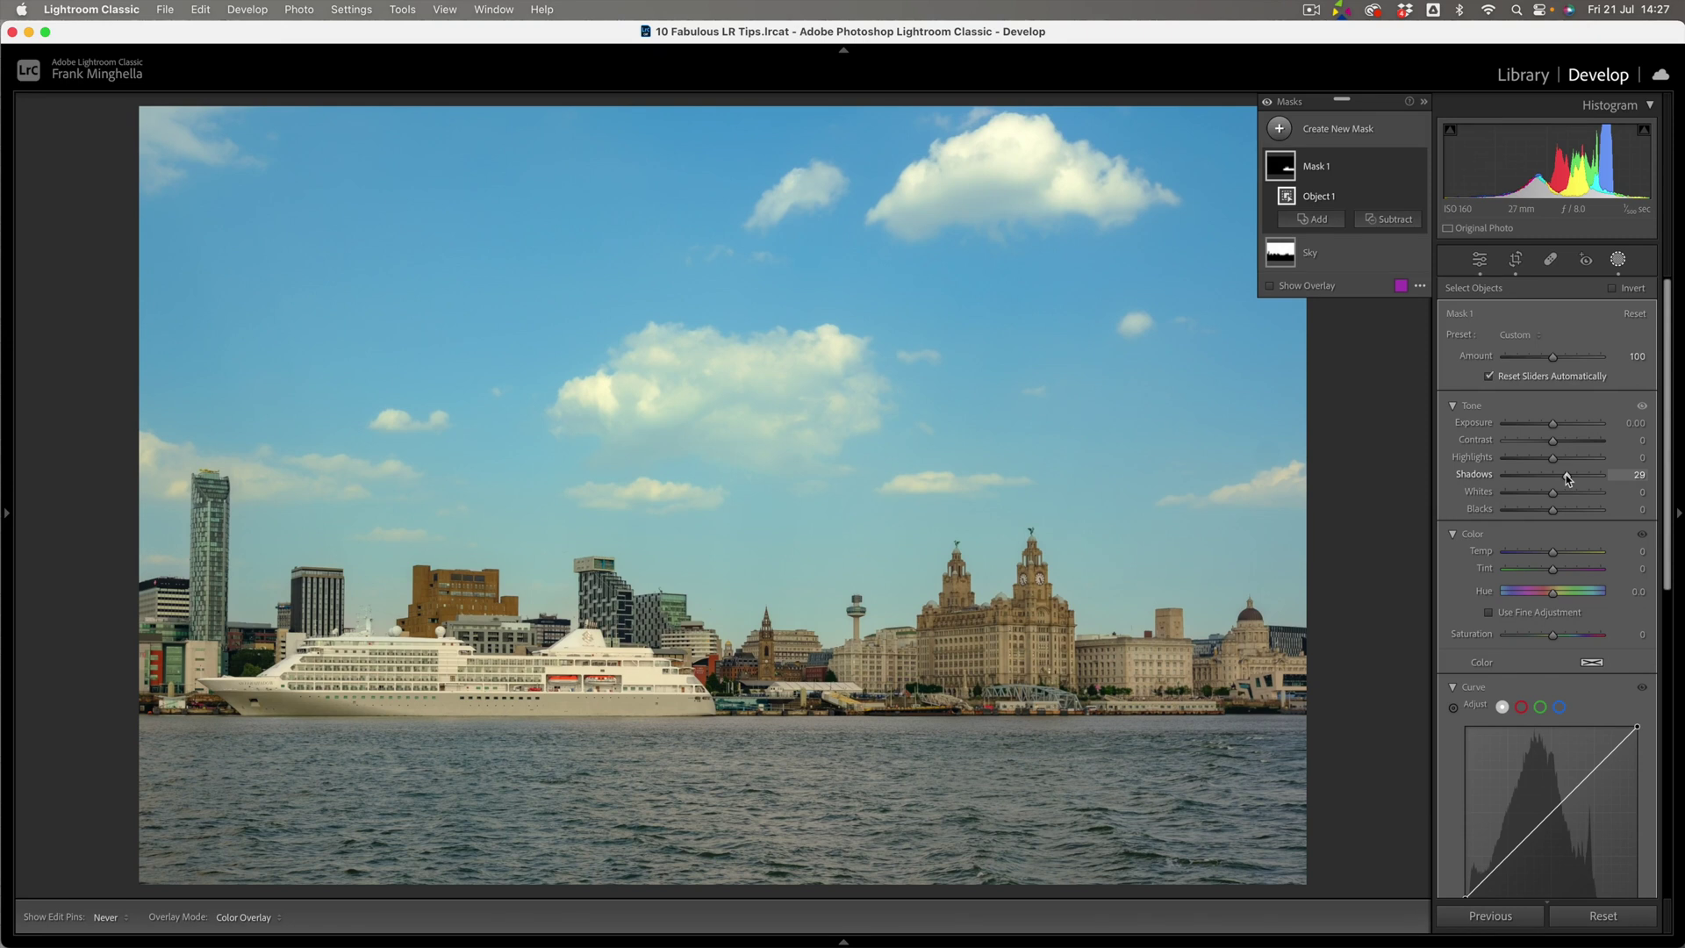
drag(1553, 636, 1570, 641)
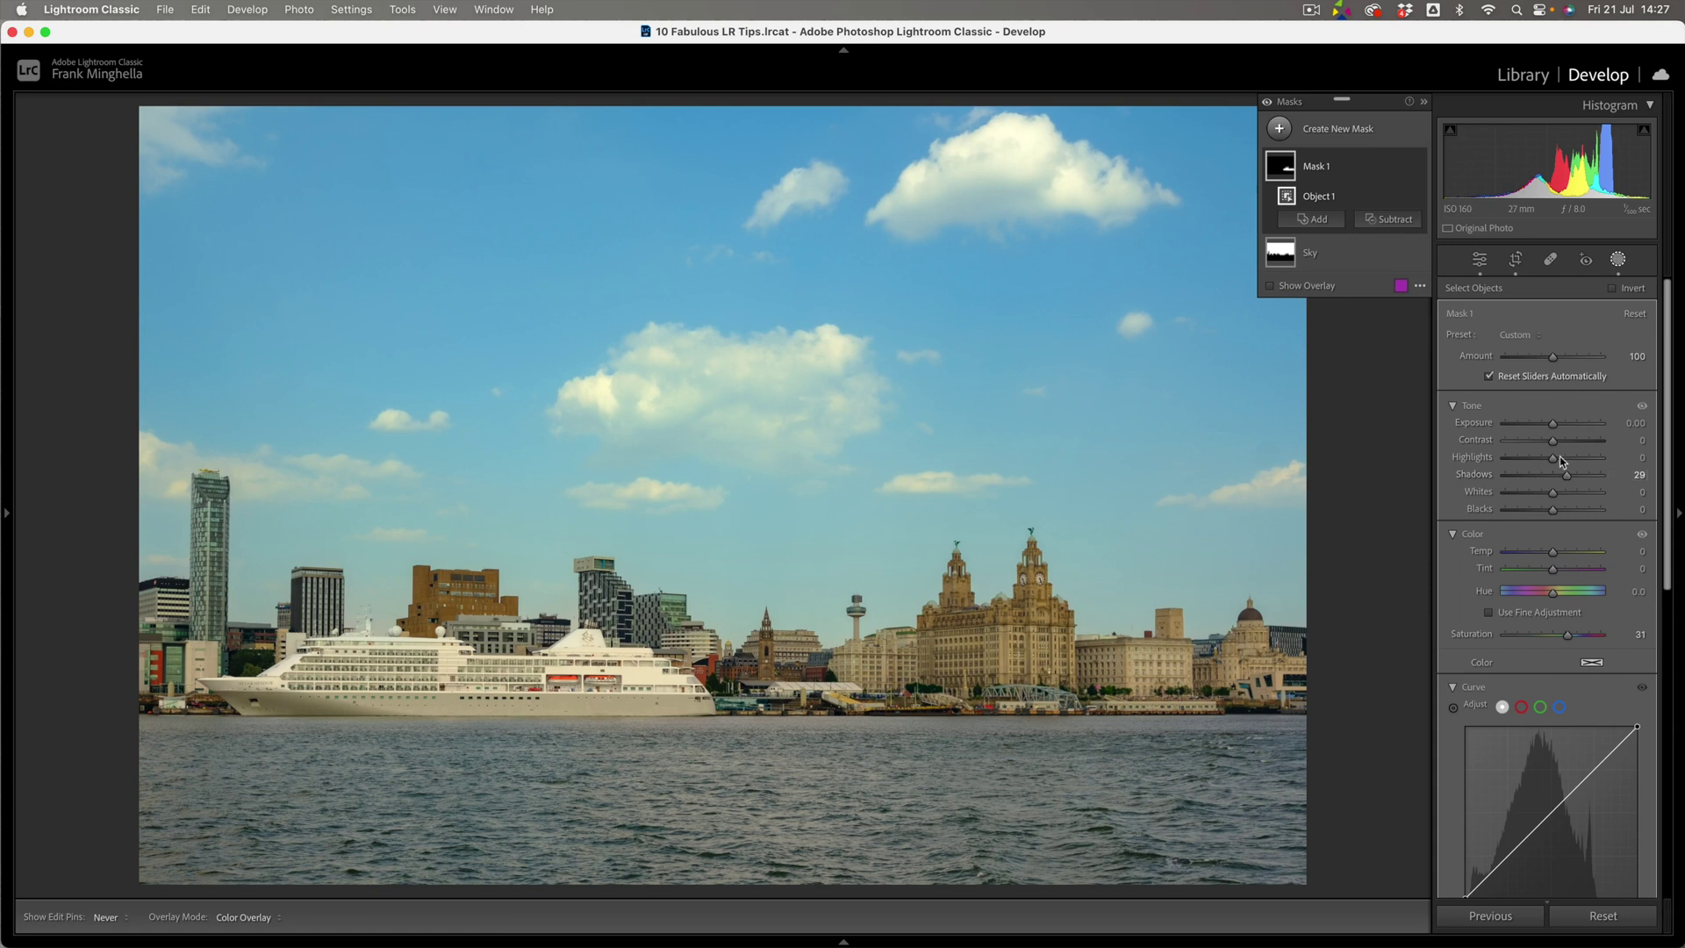
drag(1552, 440, 1540, 440)
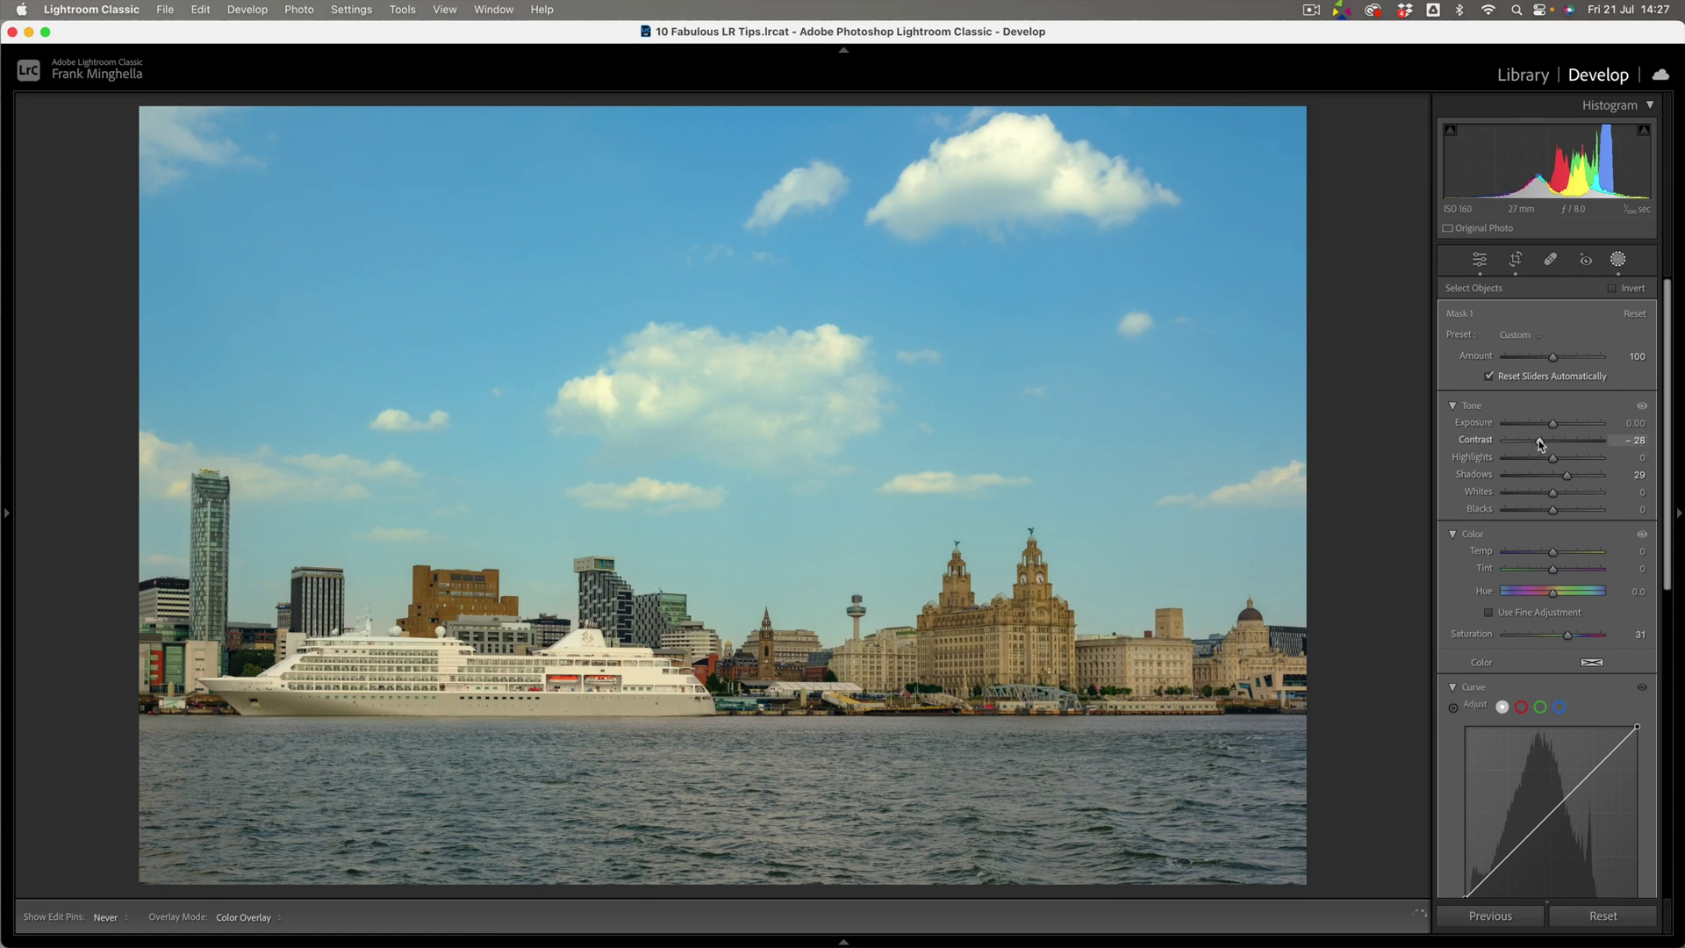
drag(1539, 439, 1540, 440)
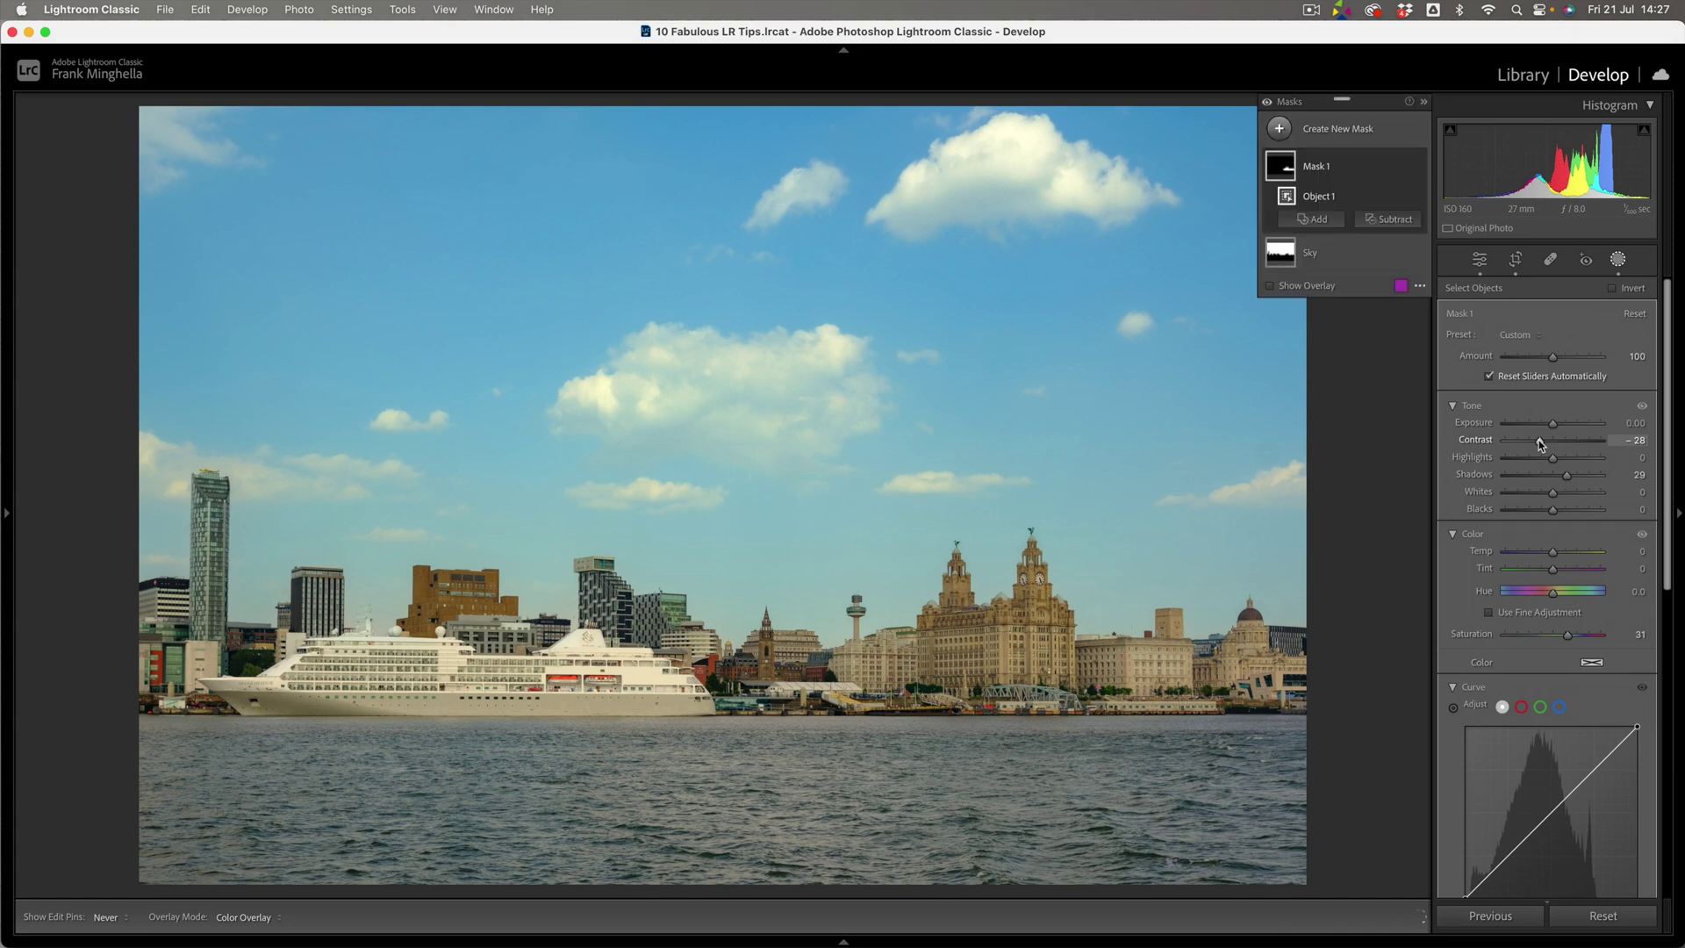
Compare the photo with the buildings mask hidden and shown, and rename the mask as Buildings
mouse_move(1419, 170)
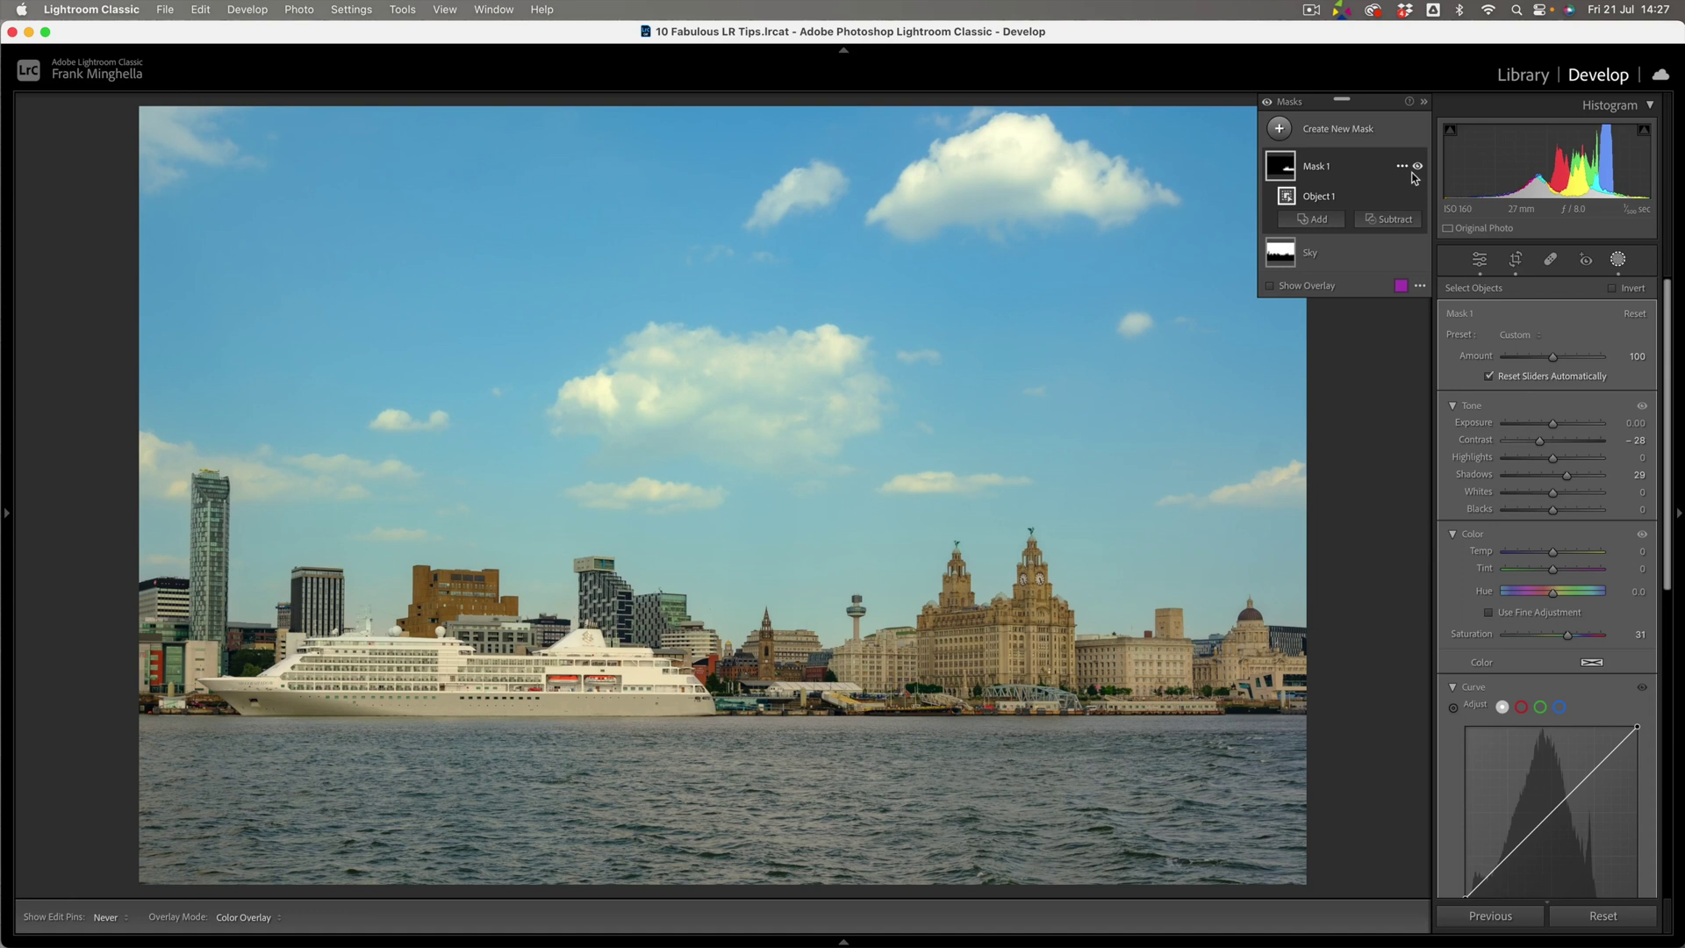
click(1420, 168)
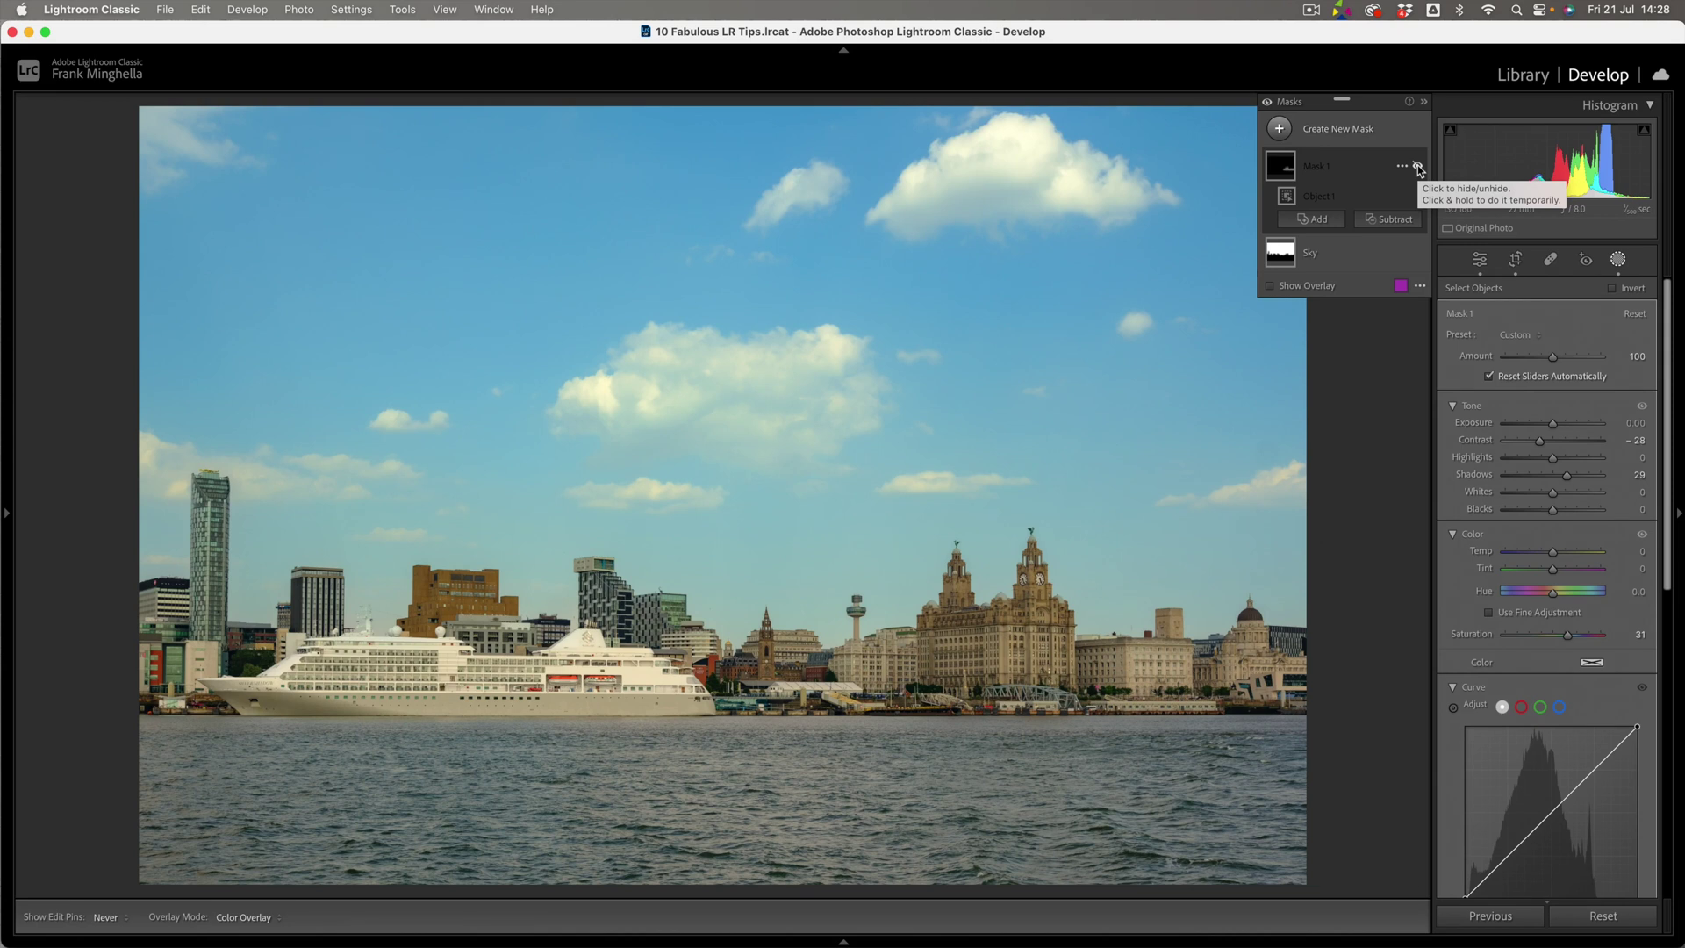
click(1419, 168)
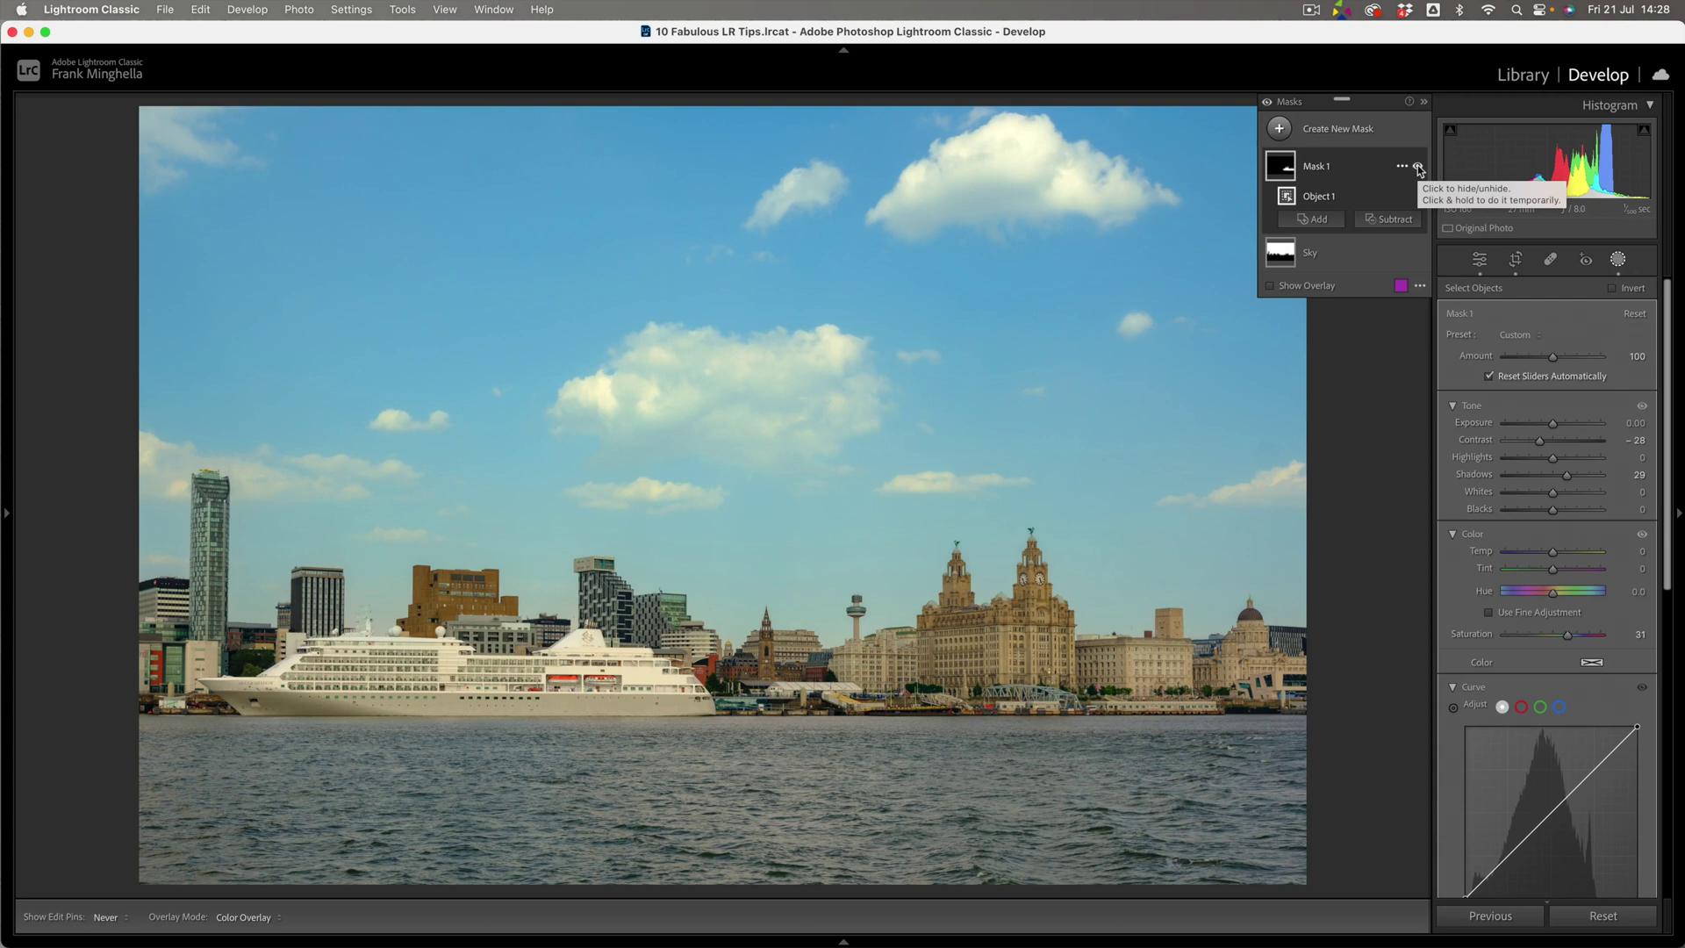
double_click(1311, 172)
text(uildings)
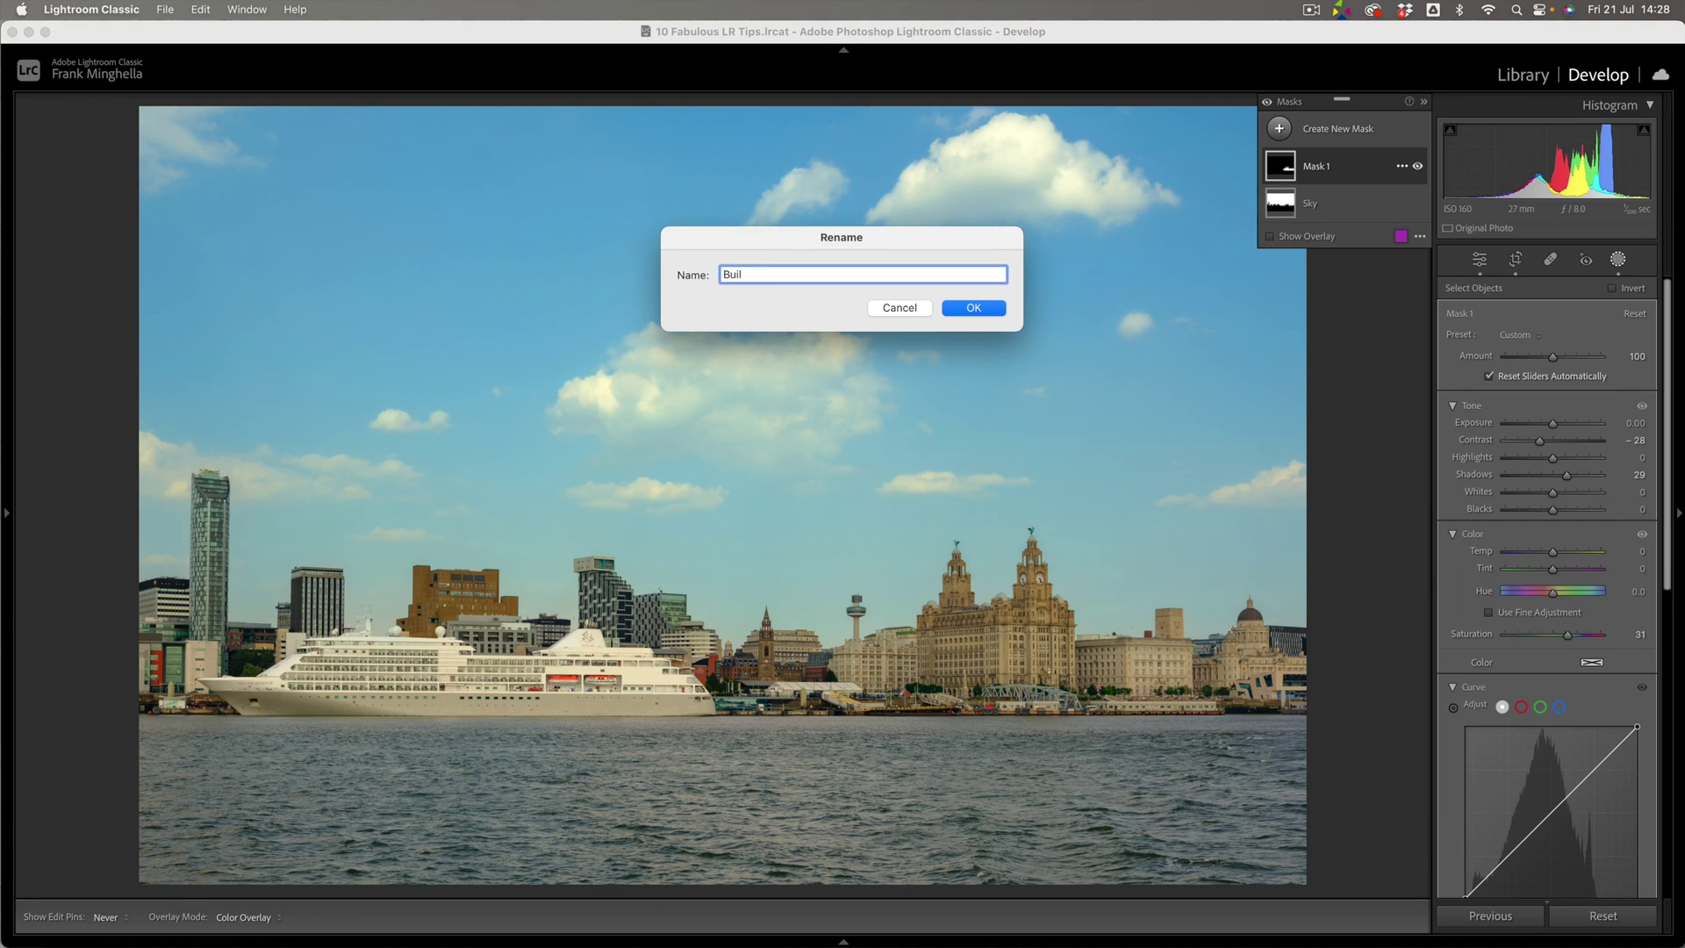
click(987, 313)
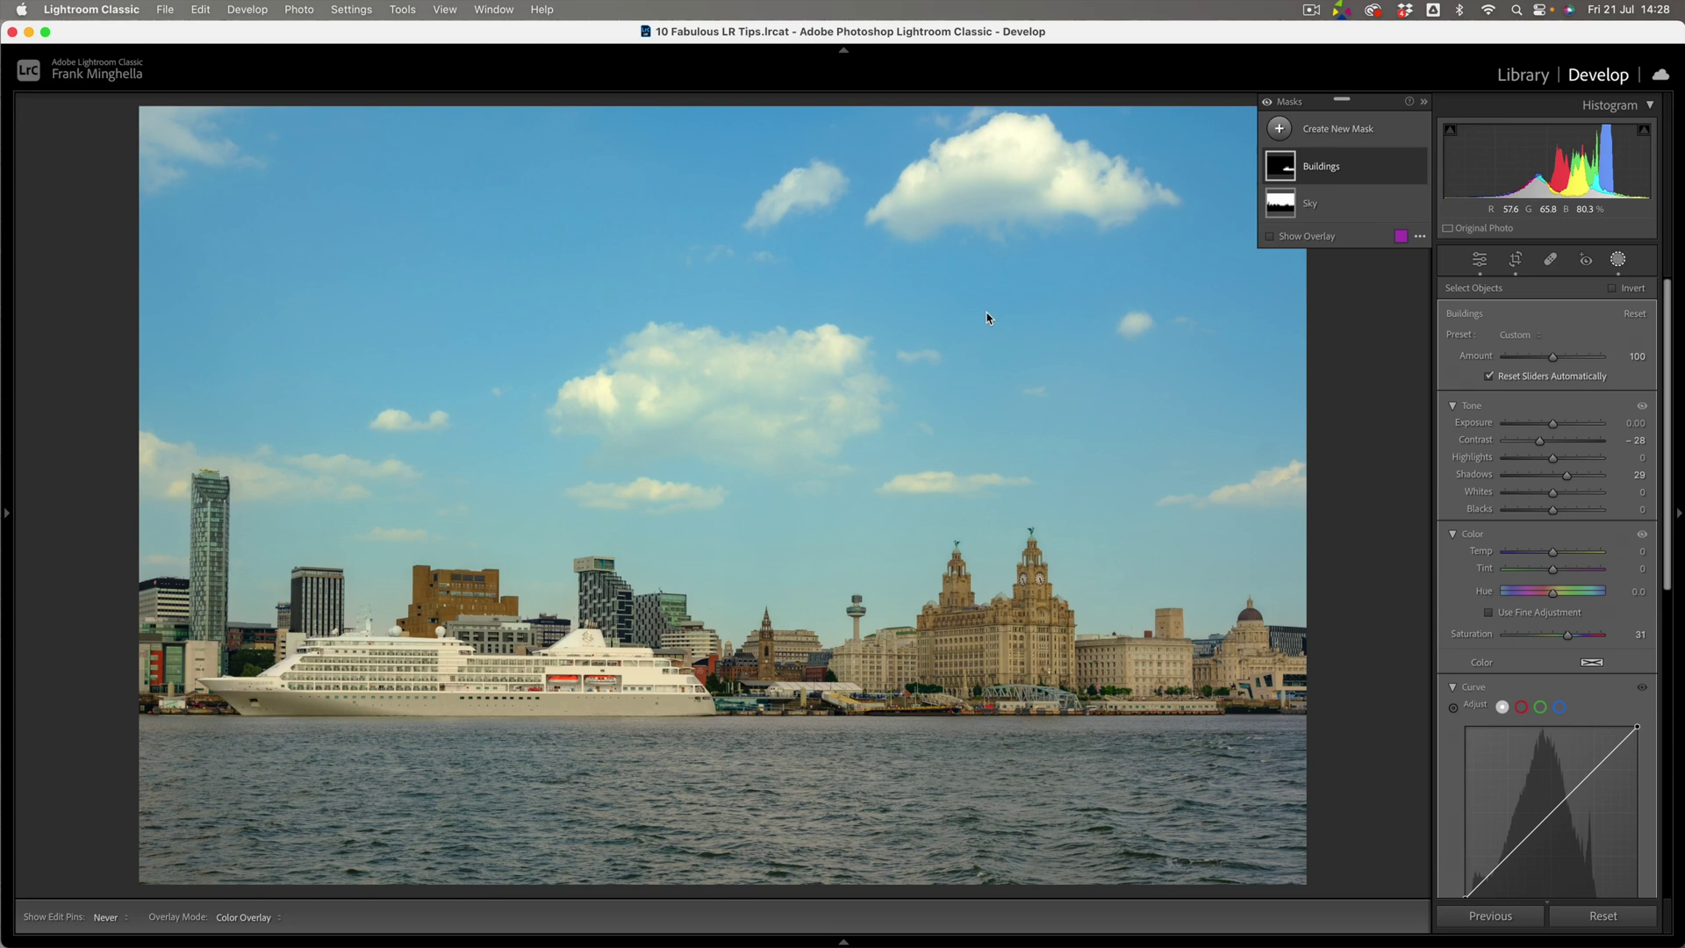
Create a linear gradient mask with a very short transition at the waterline so that it covers the river
click(1279, 129)
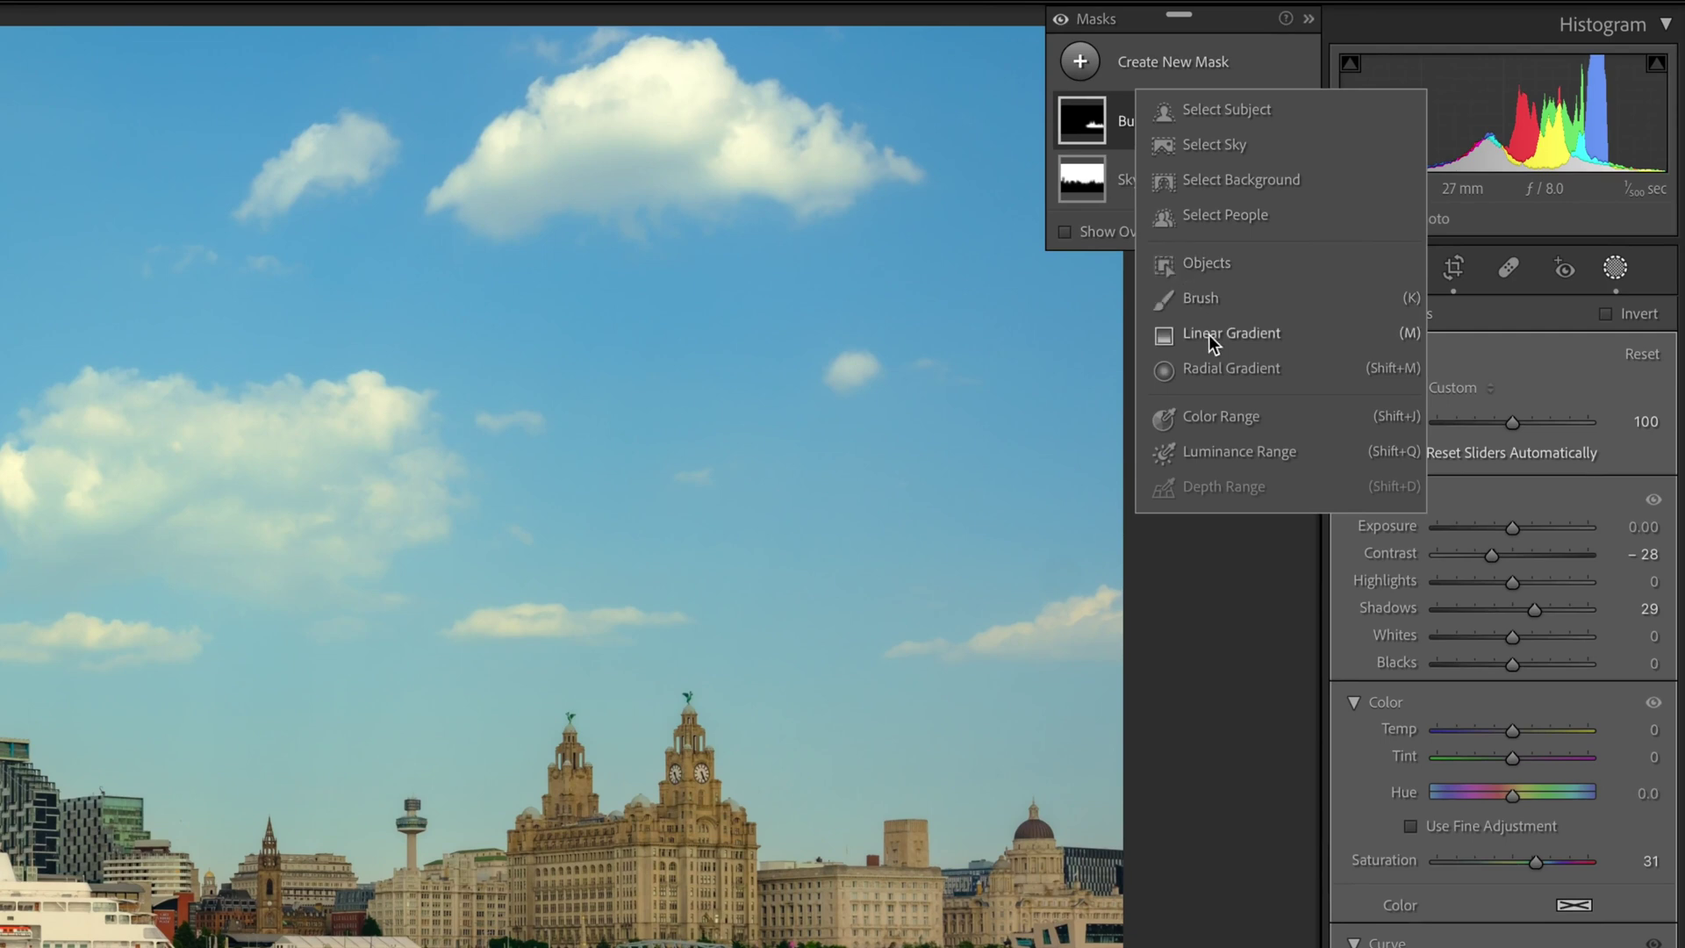
click(1214, 333)
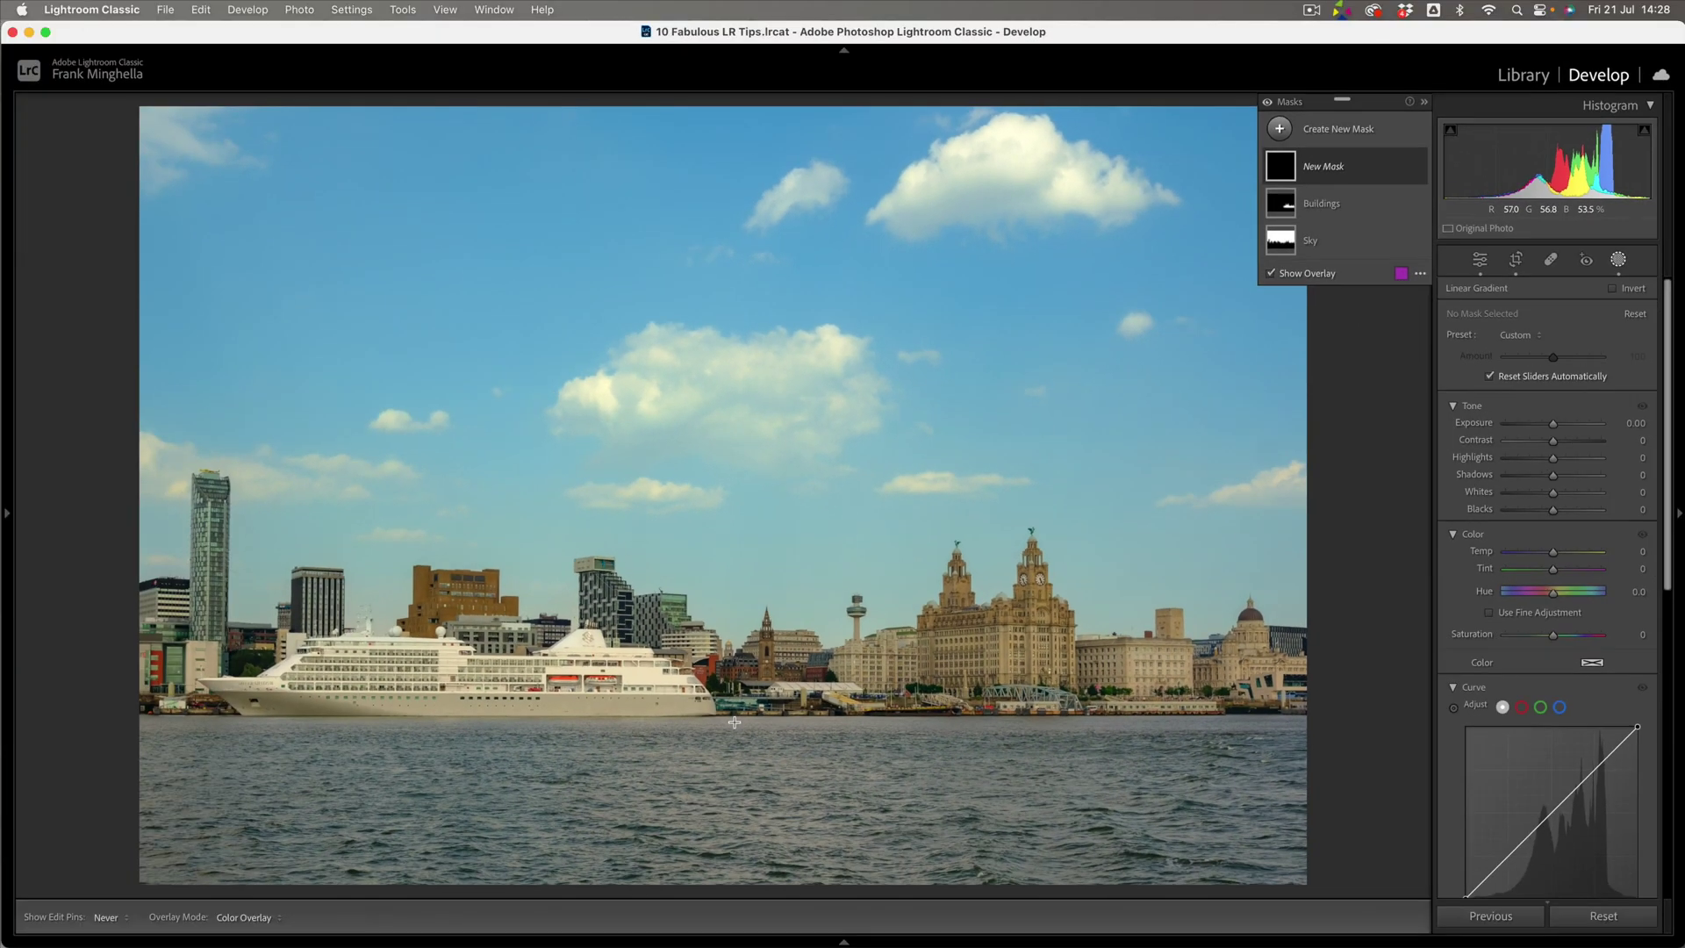
click(730, 721)
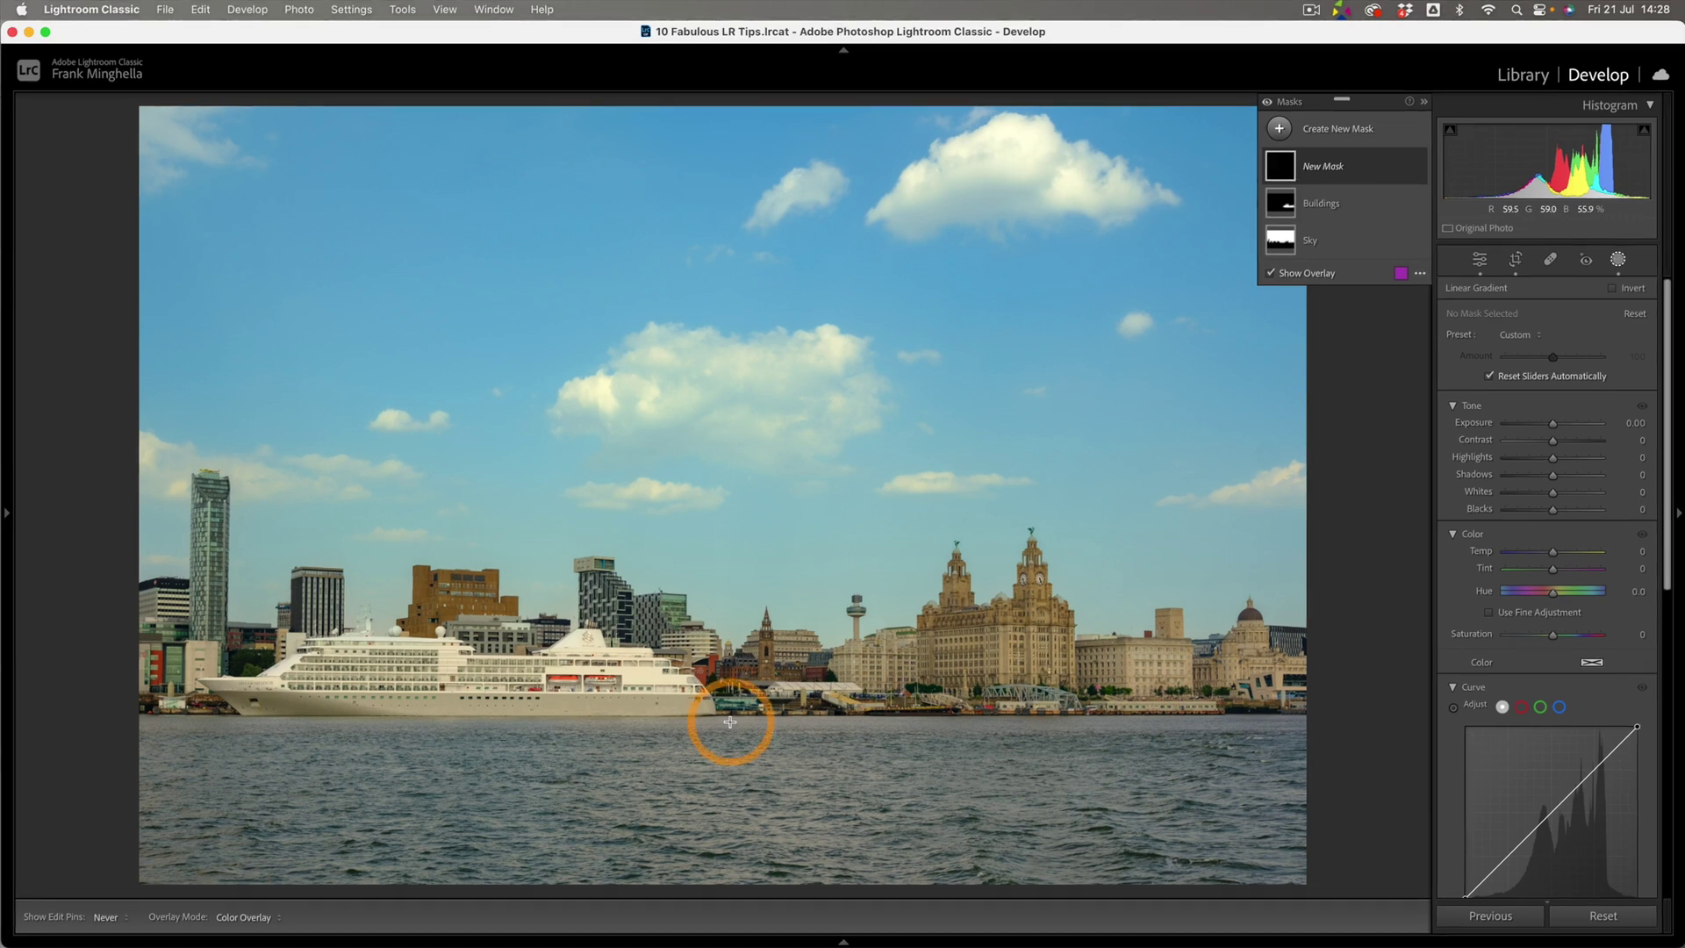
drag(730, 722, 730, 715)
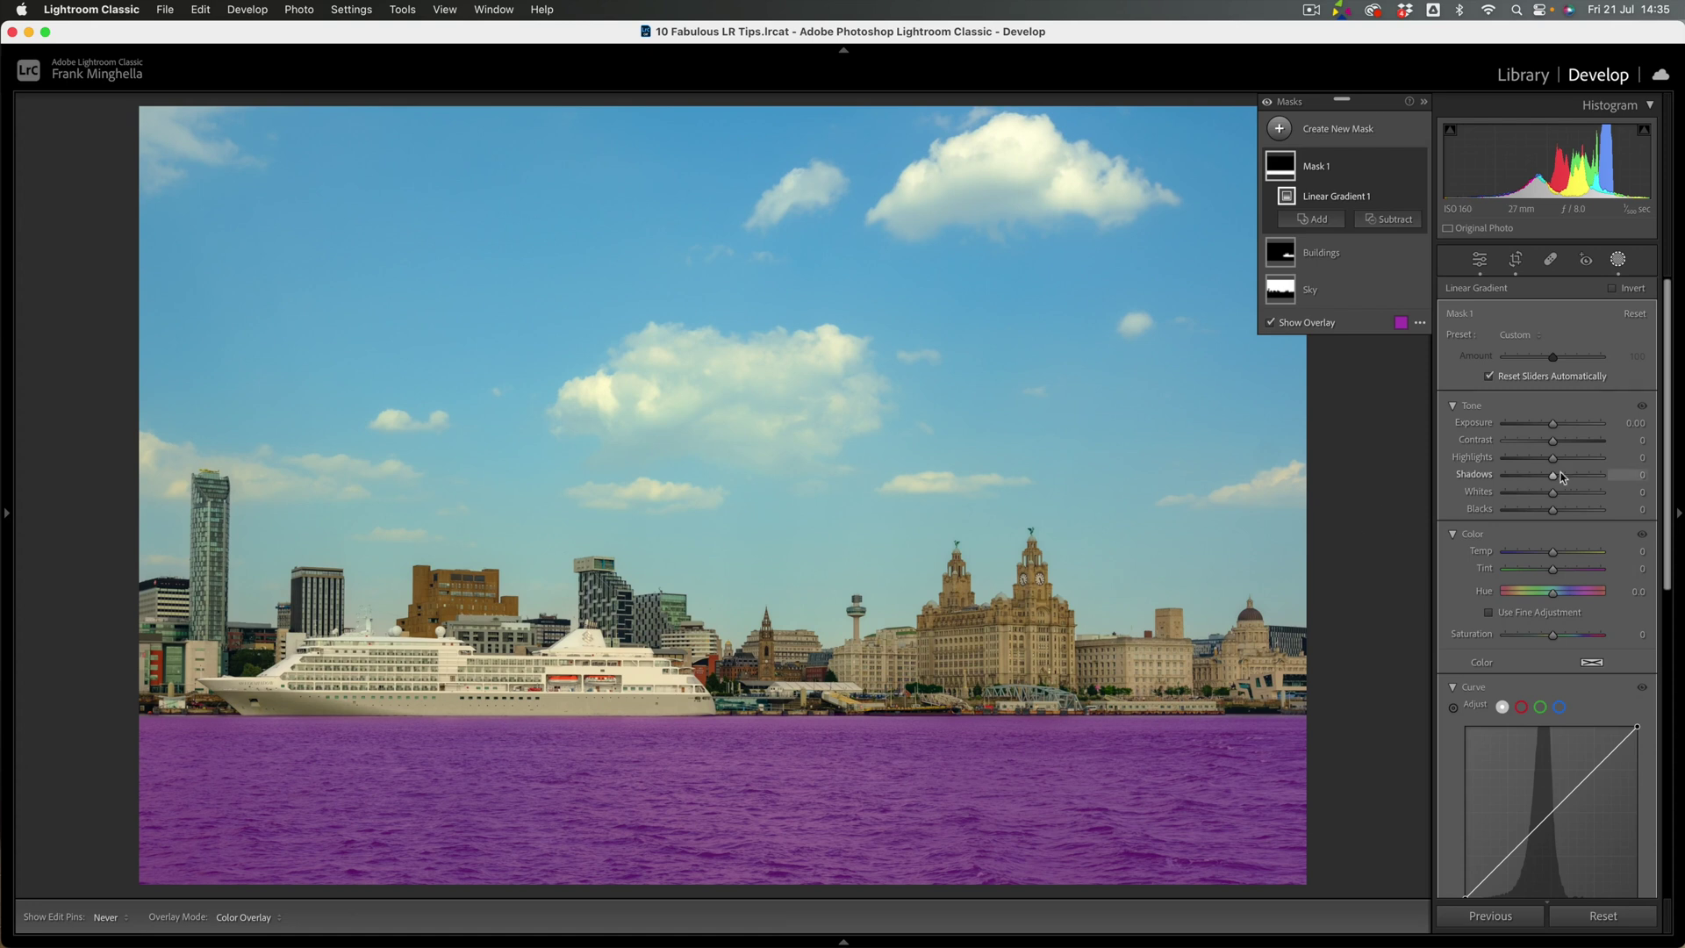
Set the water mask's Highlights to -67 and Clarity to -49, and lower its Temp and Tint slightly
drag(1554, 463, 1520, 462)
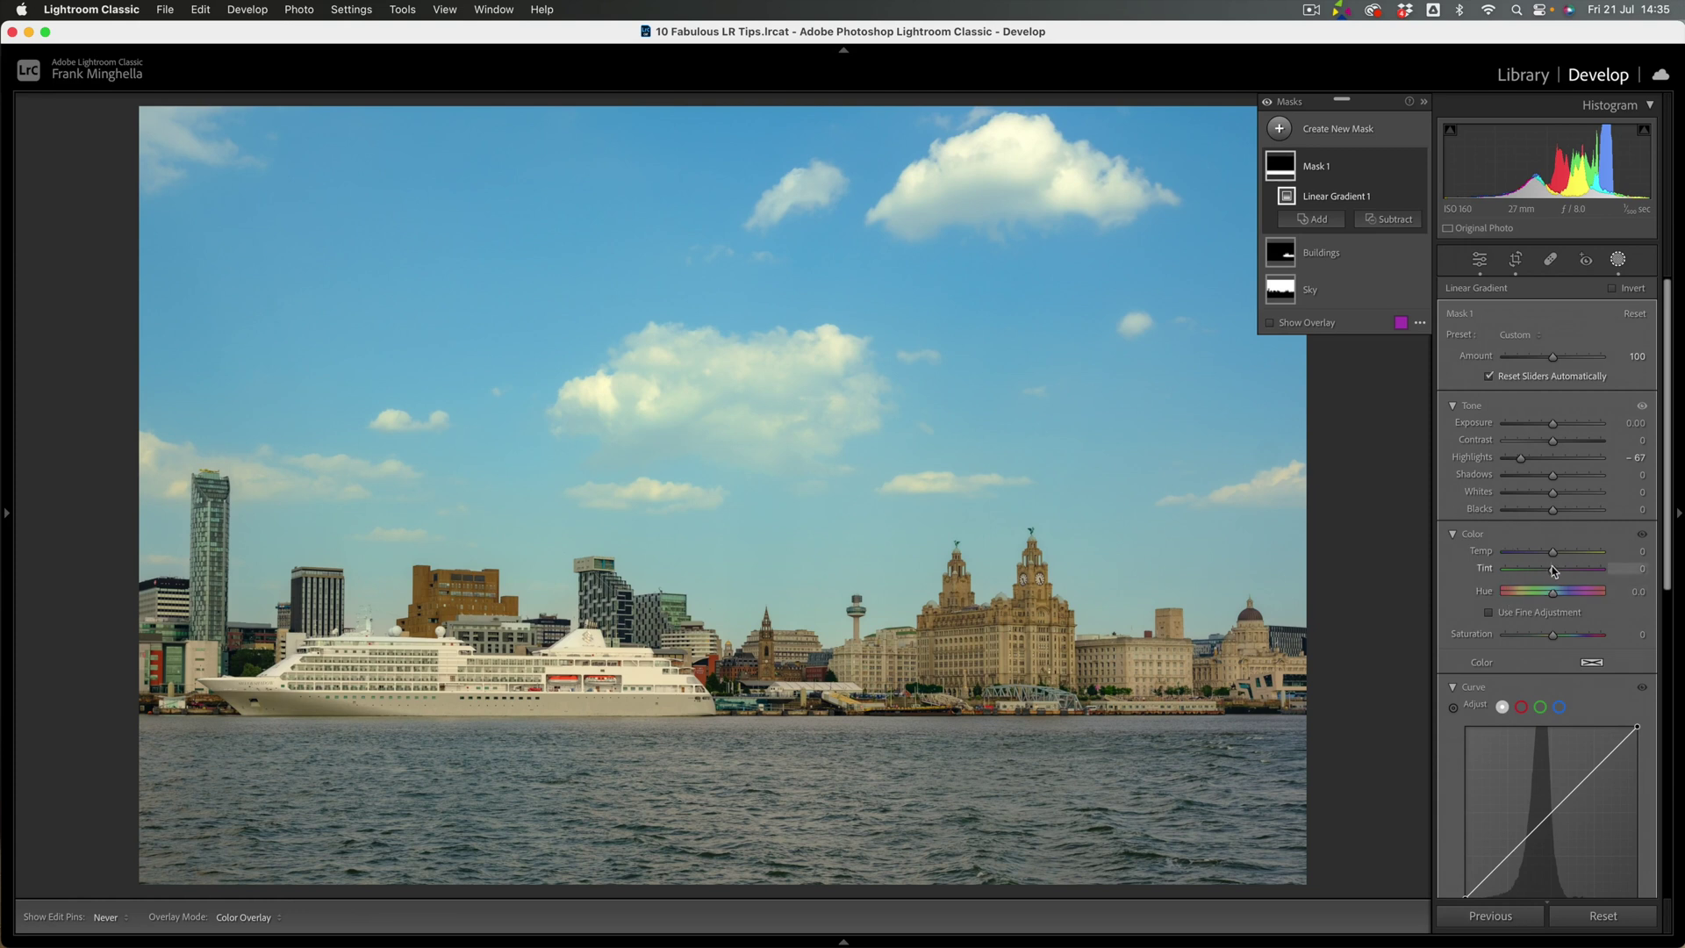
drag(1554, 554, 1551, 560)
drag(1552, 570, 1548, 574)
scroll(1544, 583, down, 5)
scroll(1543, 594, down, 5)
drag(1551, 604, 1530, 608)
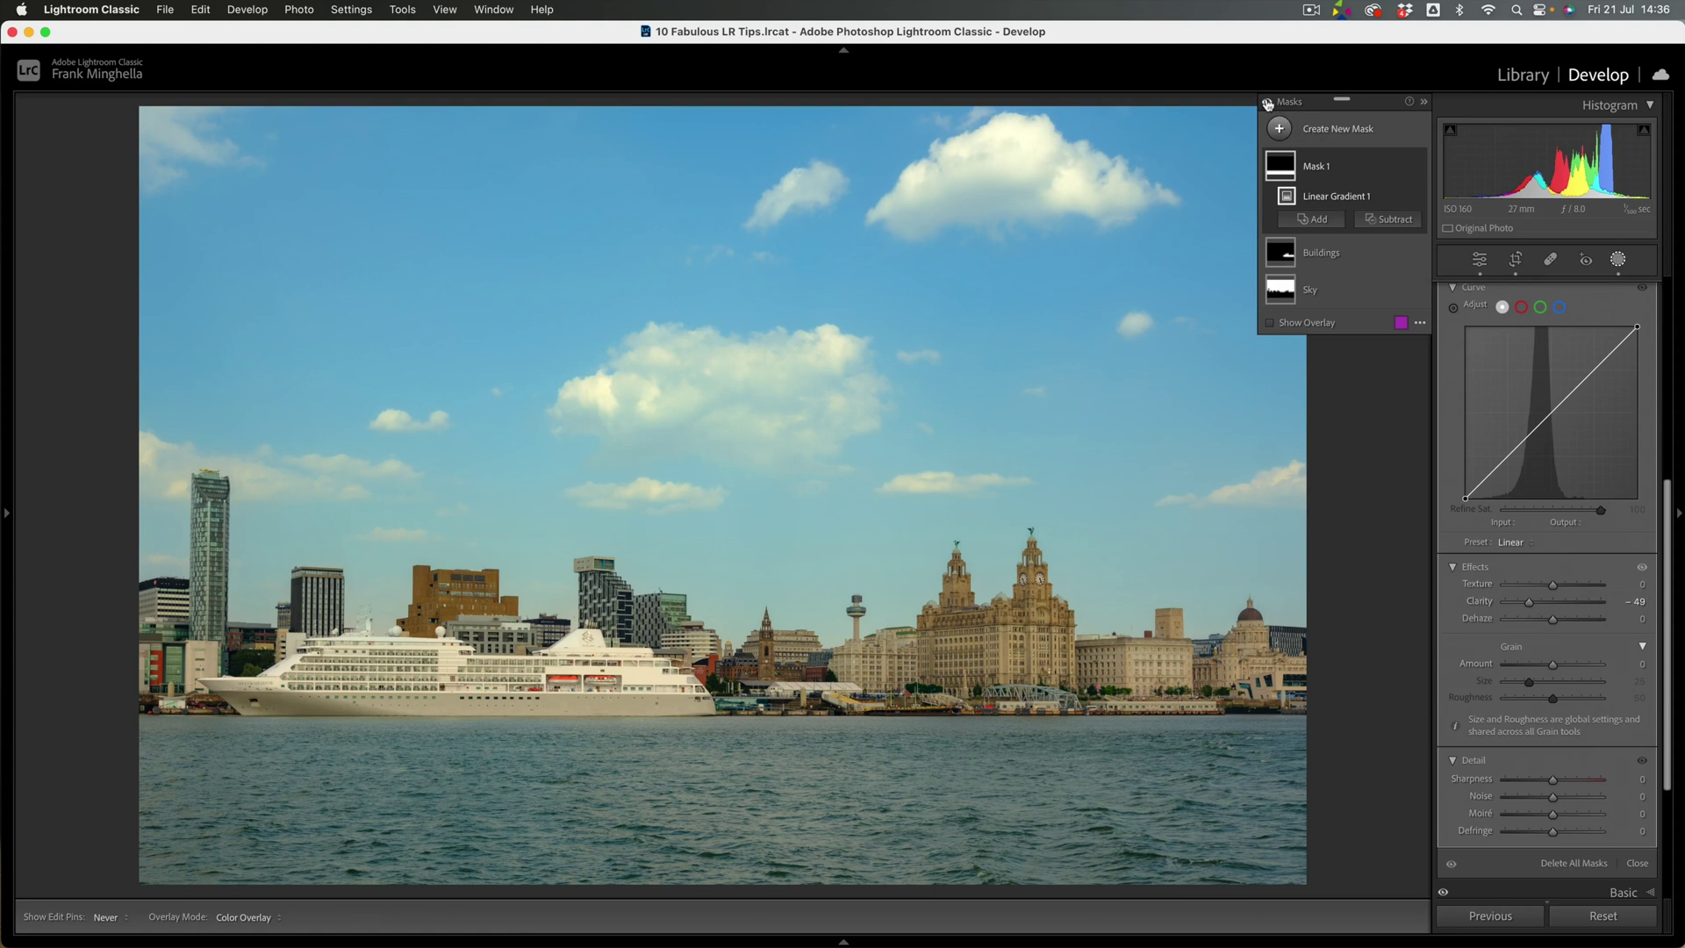
Compare the waterfront photo with all of its masks hidden and shown
click(1267, 103)
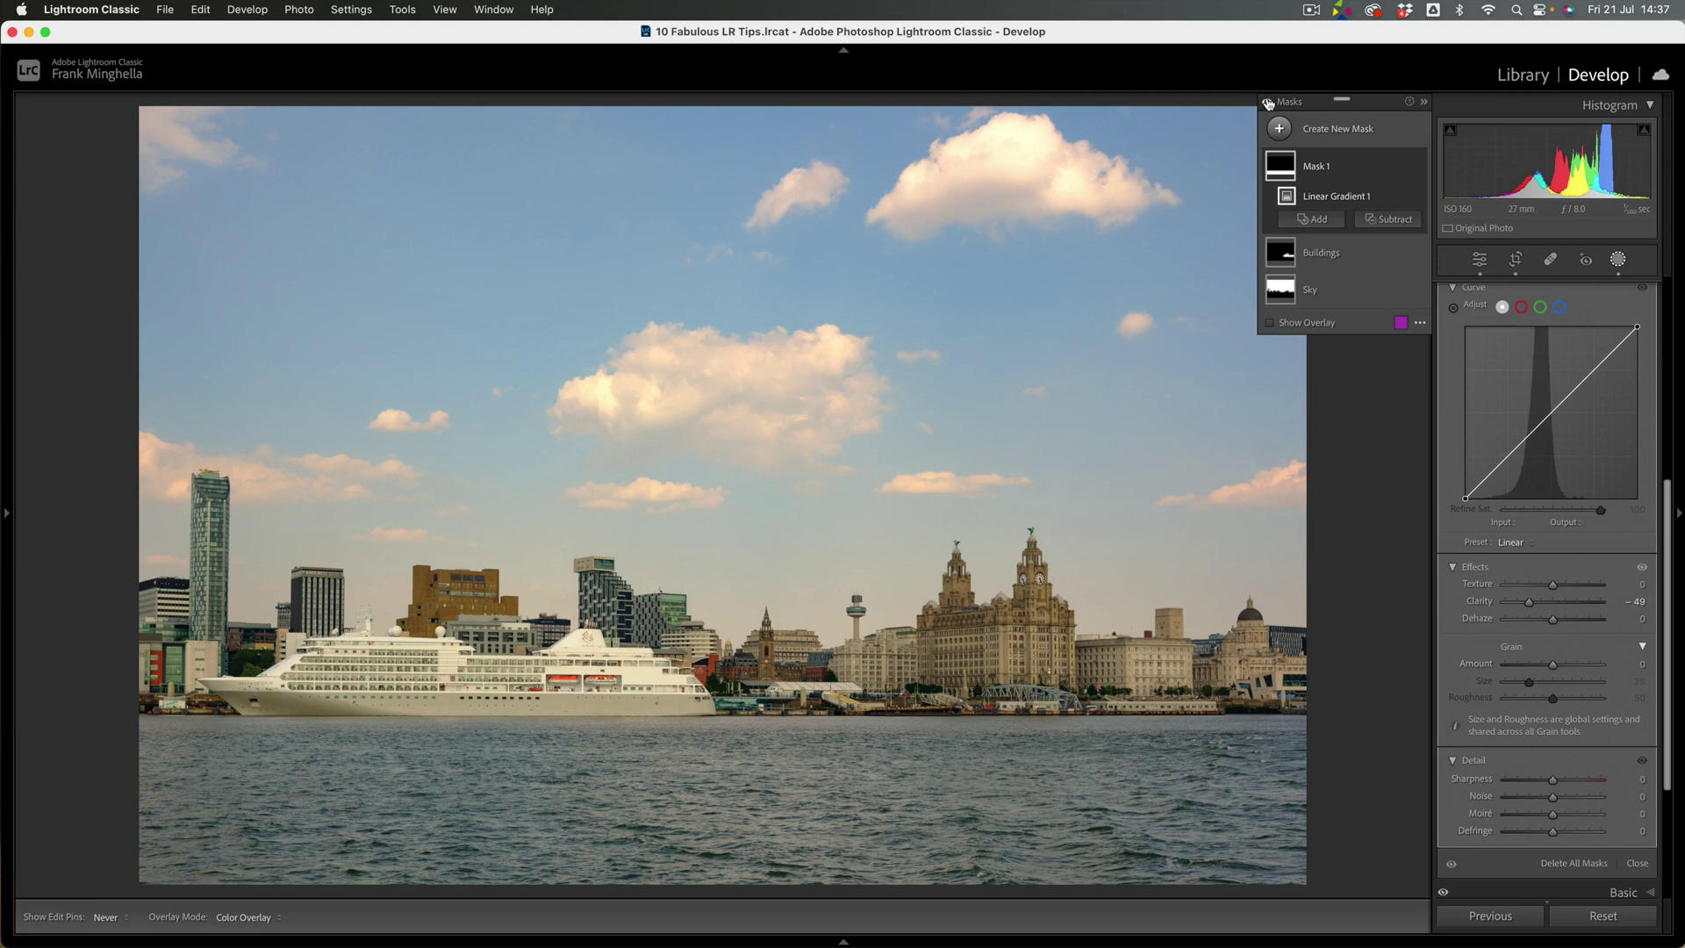
click(1269, 103)
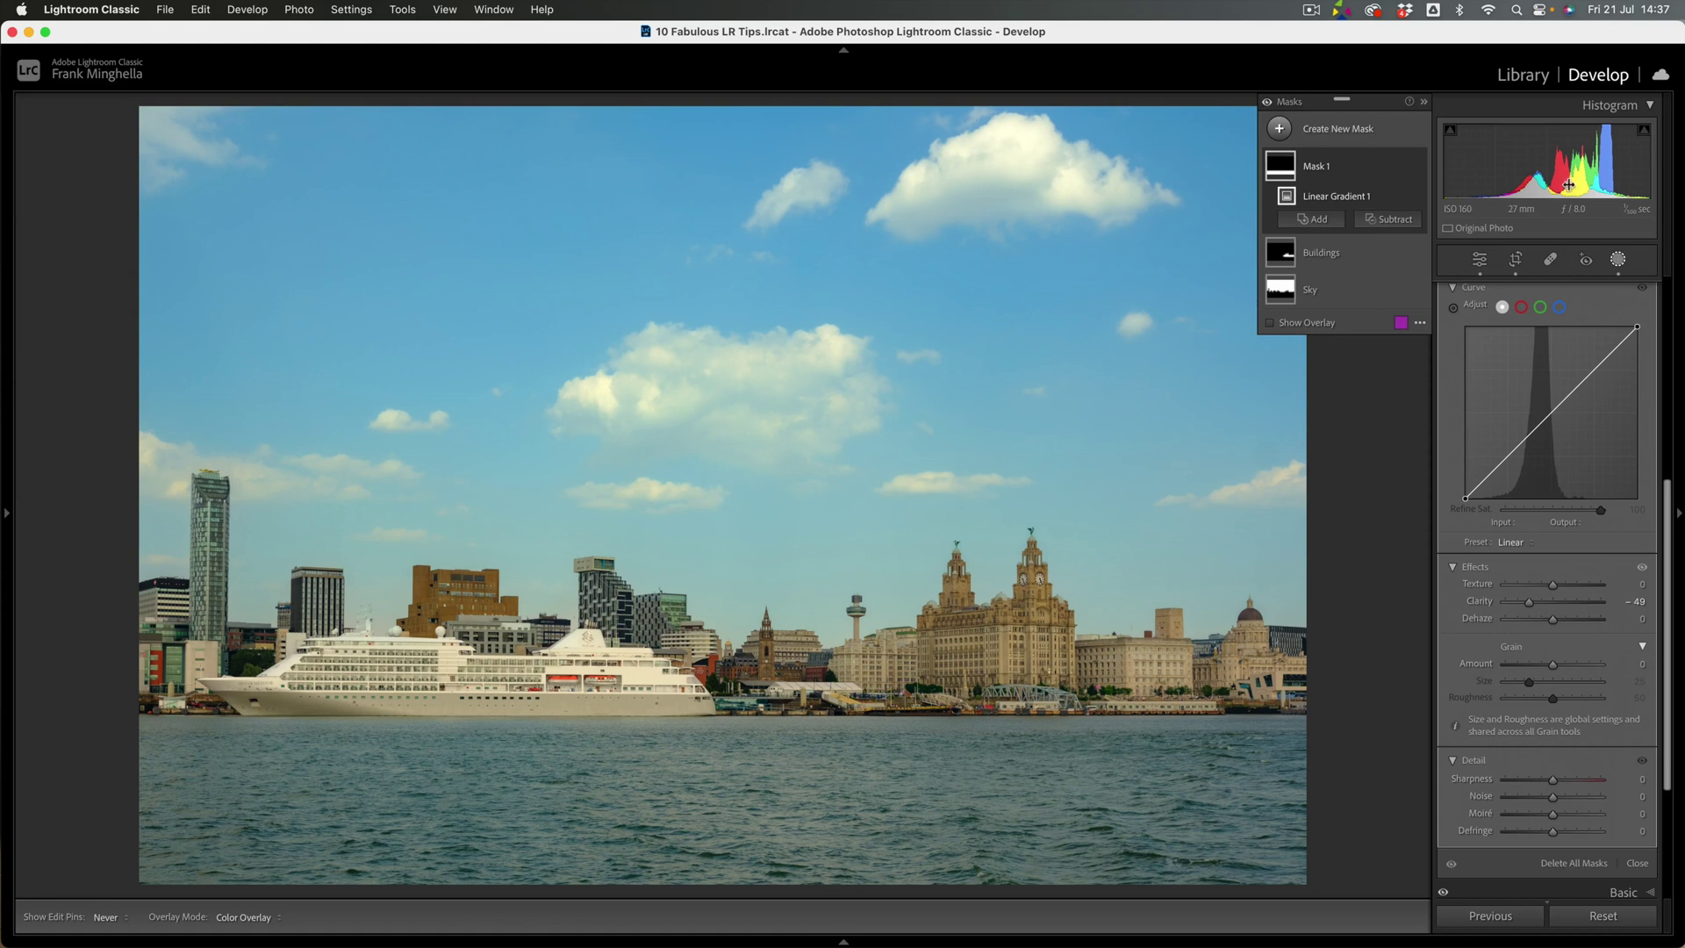
Create a People mask on the portrait that covers only the man's Facial Skin
click(1618, 259)
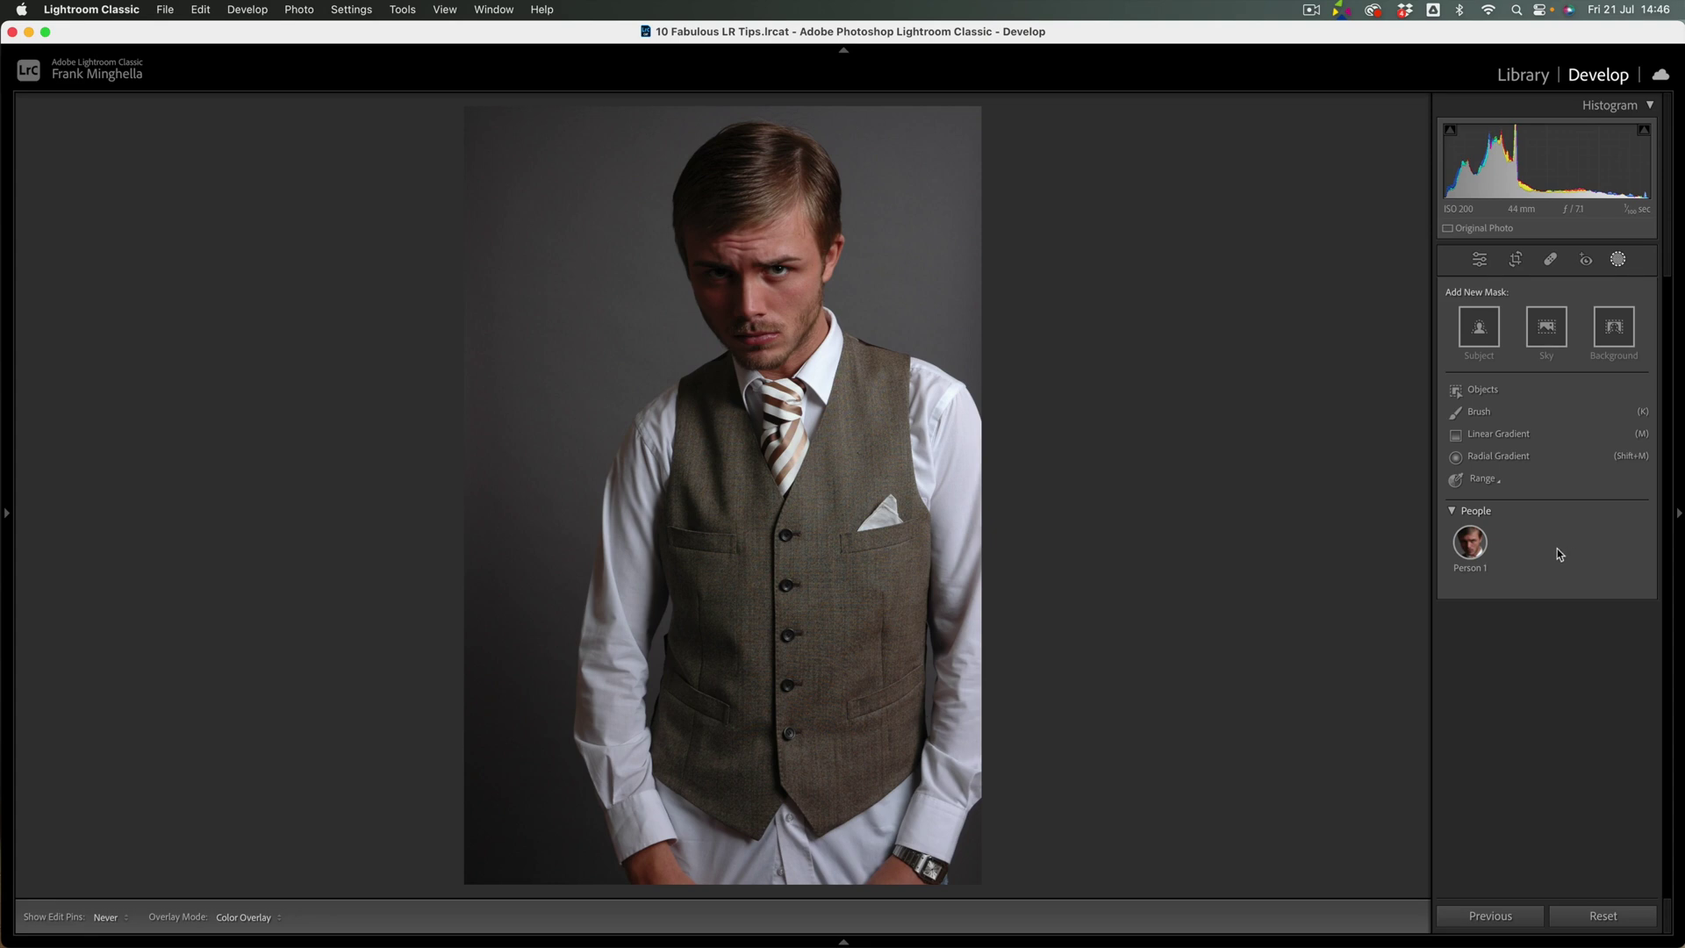
mouse_move(1478, 546)
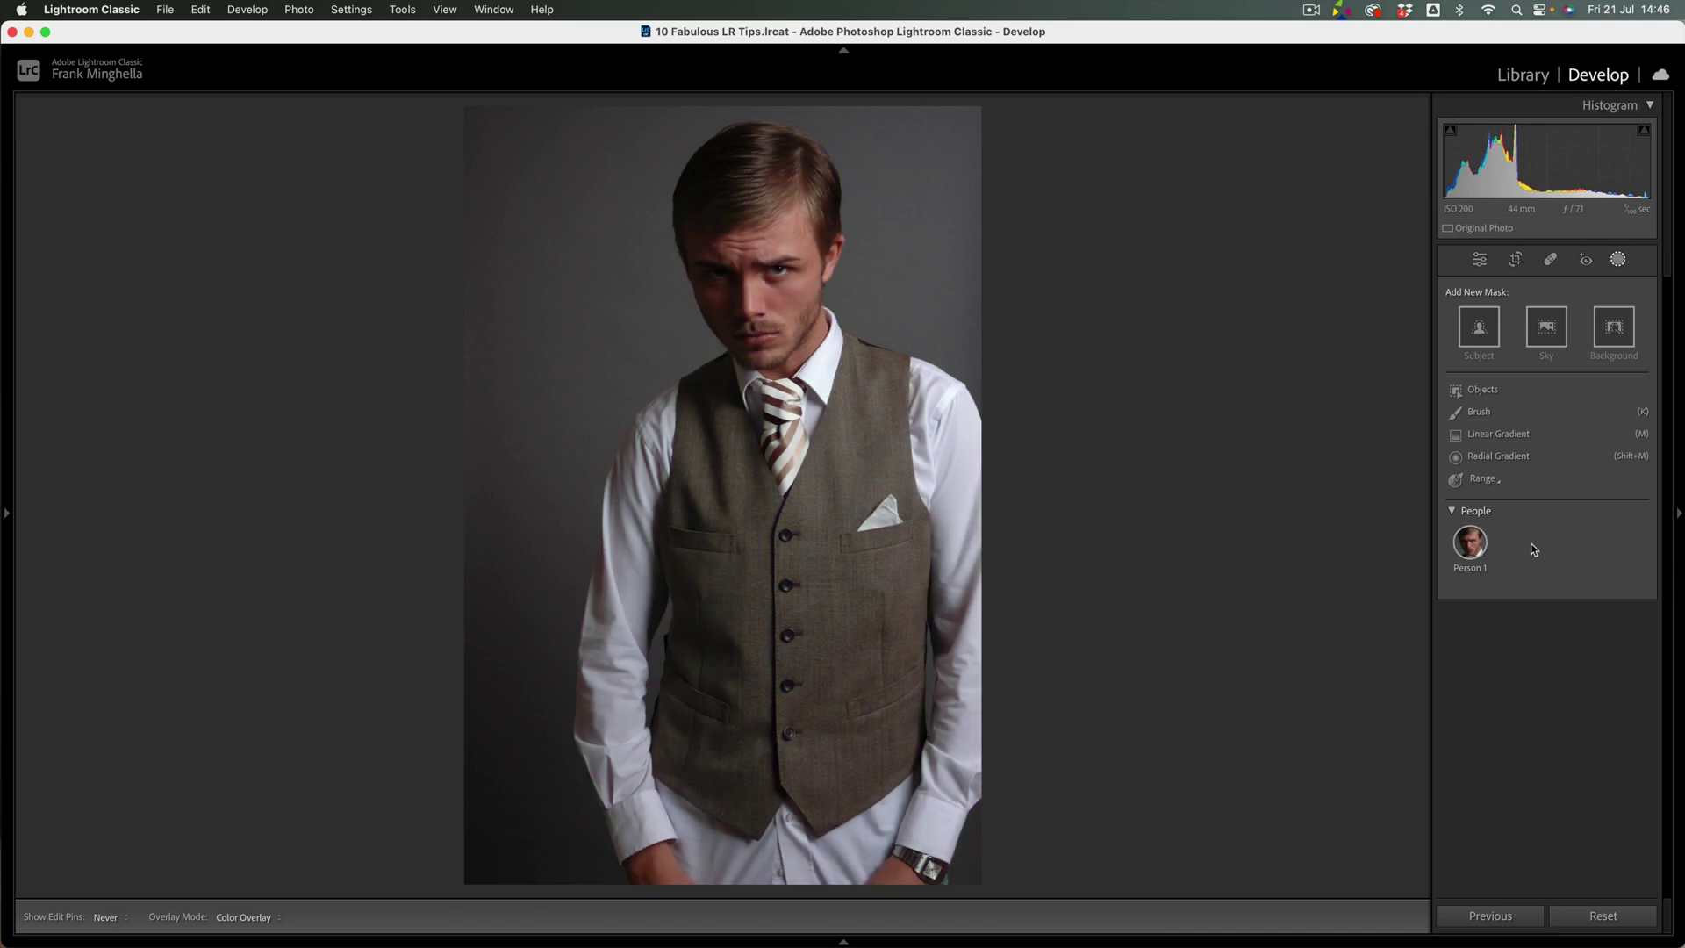
click(1471, 544)
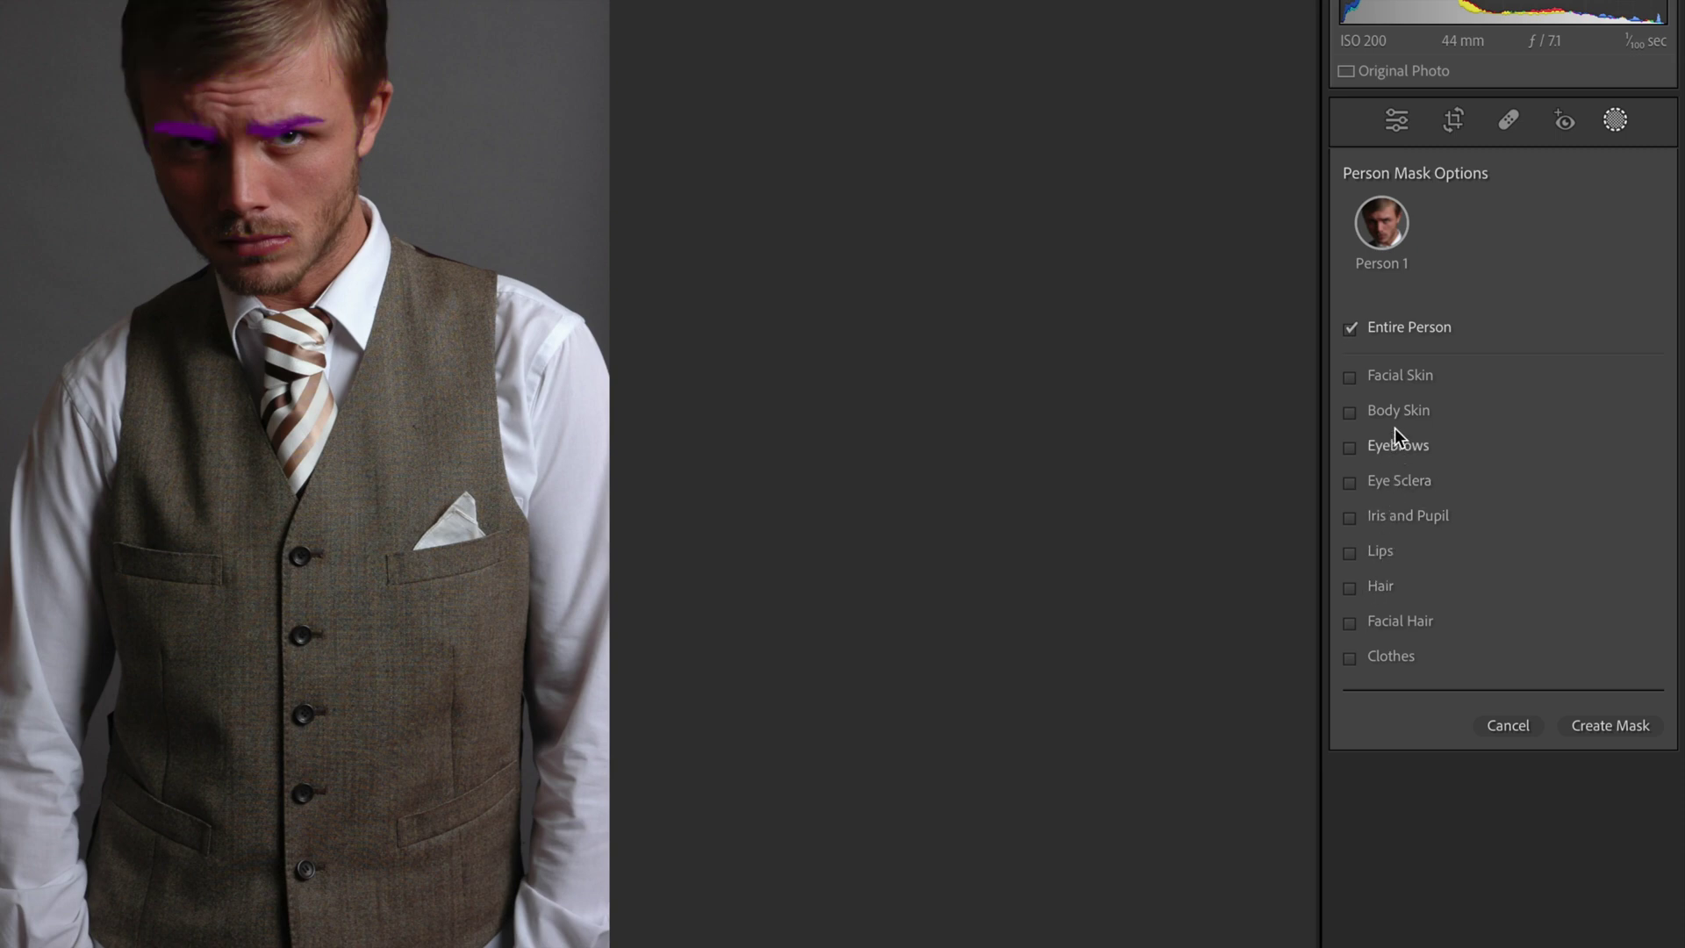
click(1351, 375)
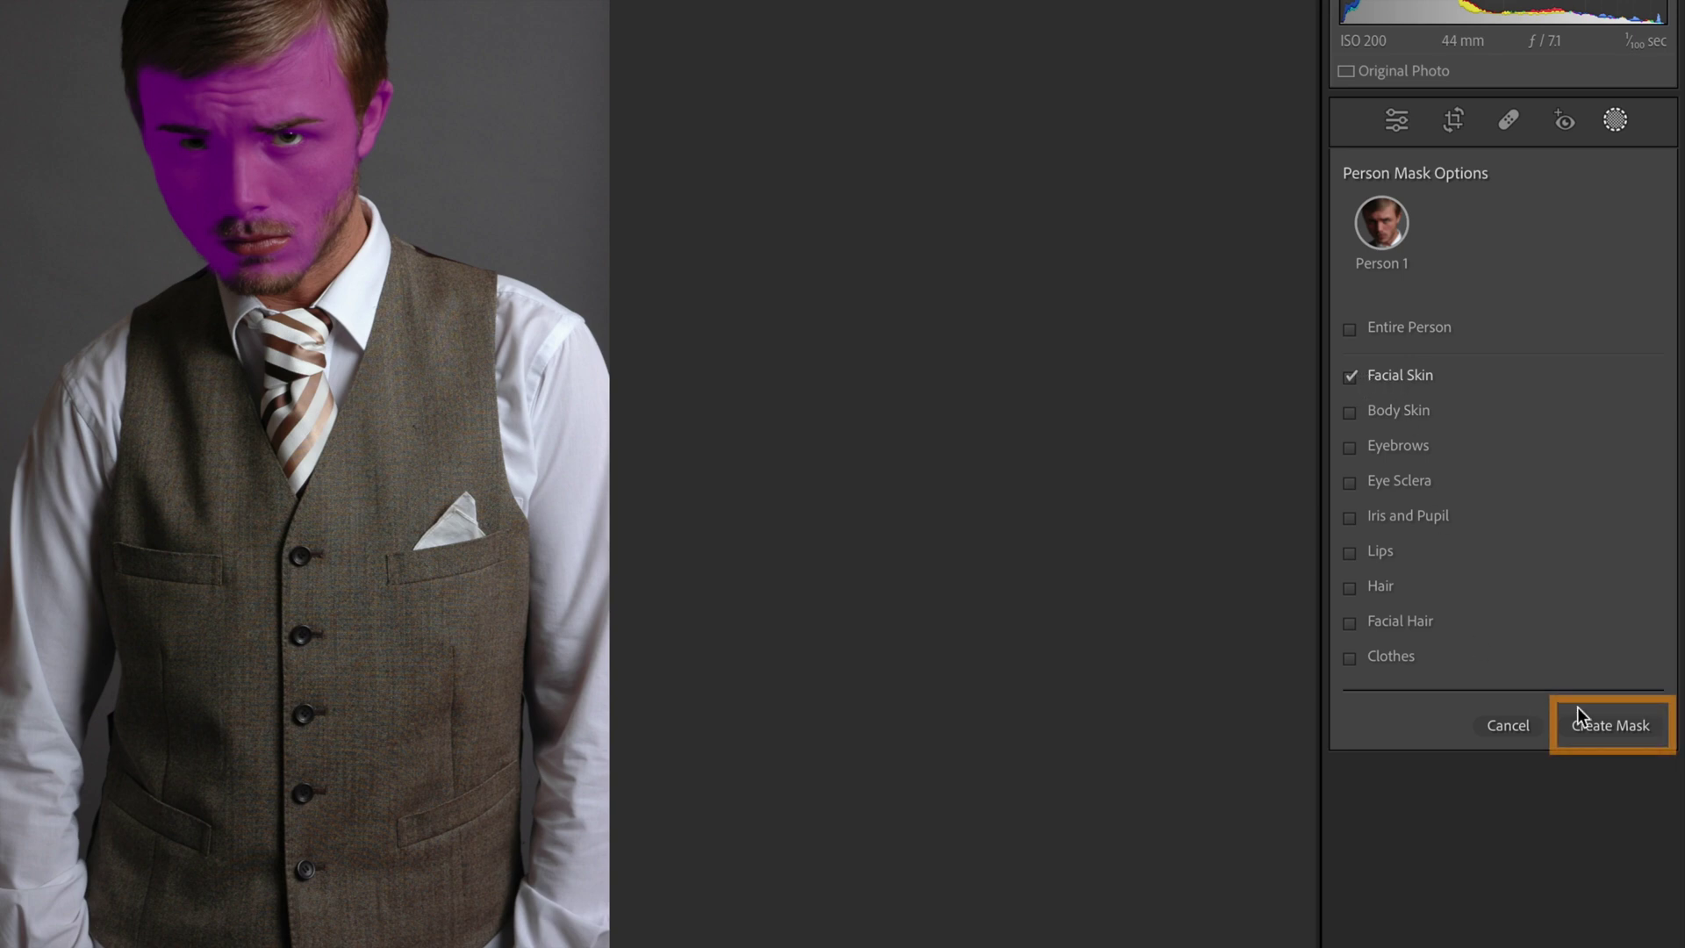
click(1608, 725)
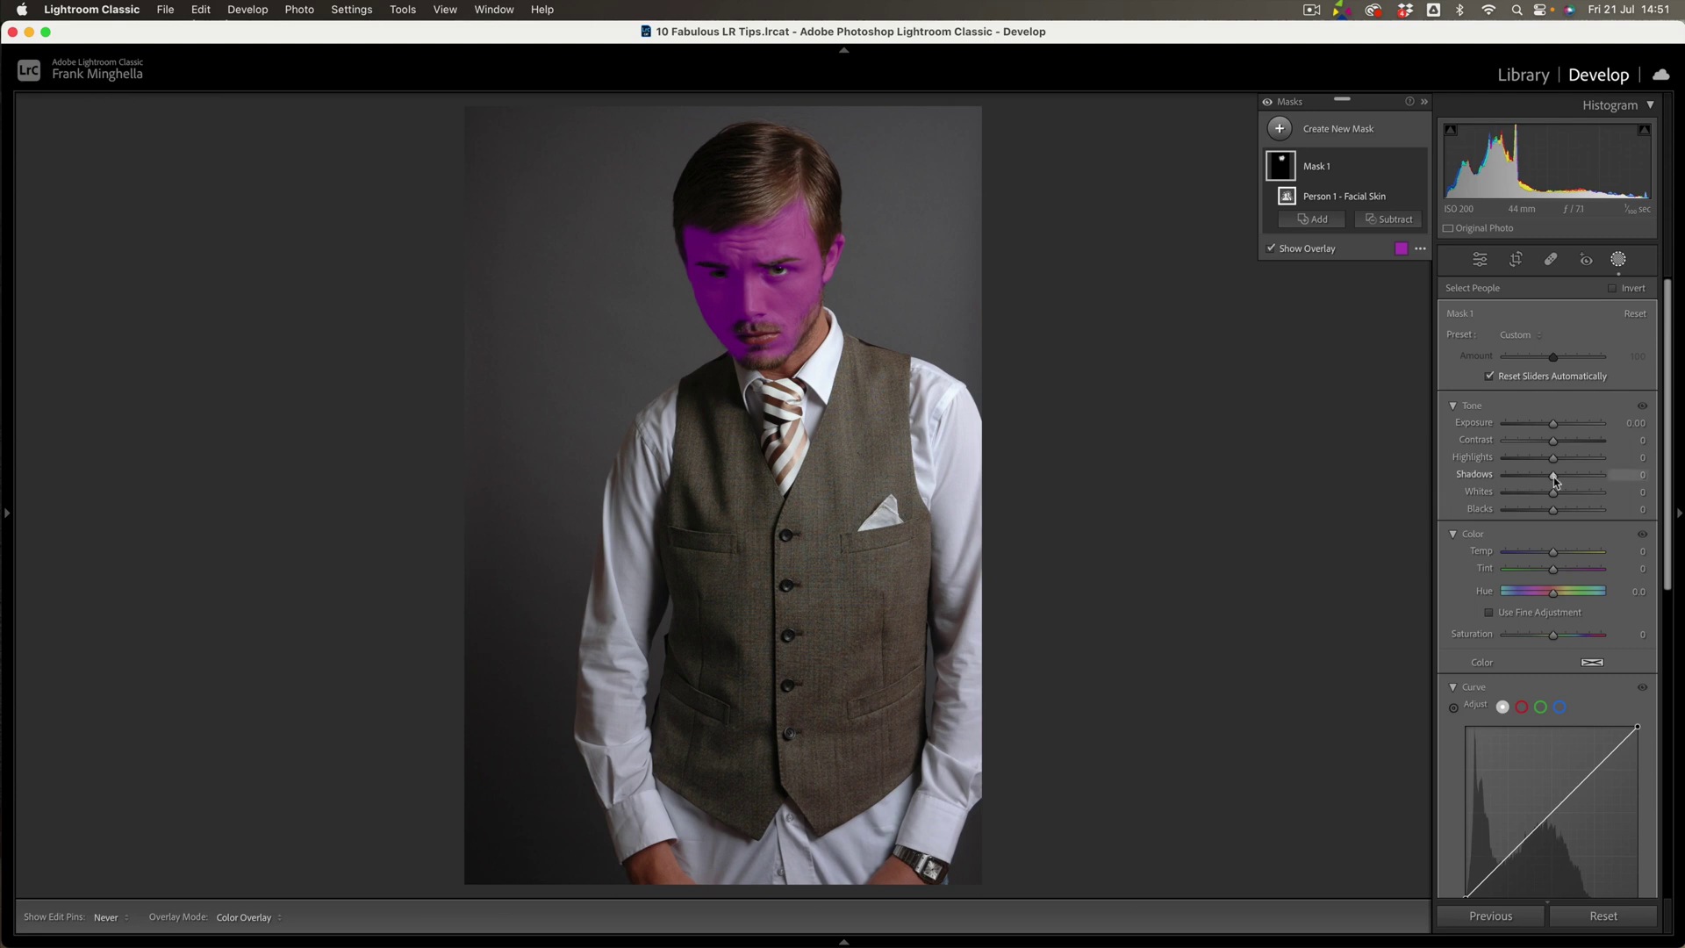
Set the facial skin mask's Shadows to 82, Tint to -14 and Saturation to -11
drag(1554, 476, 1594, 481)
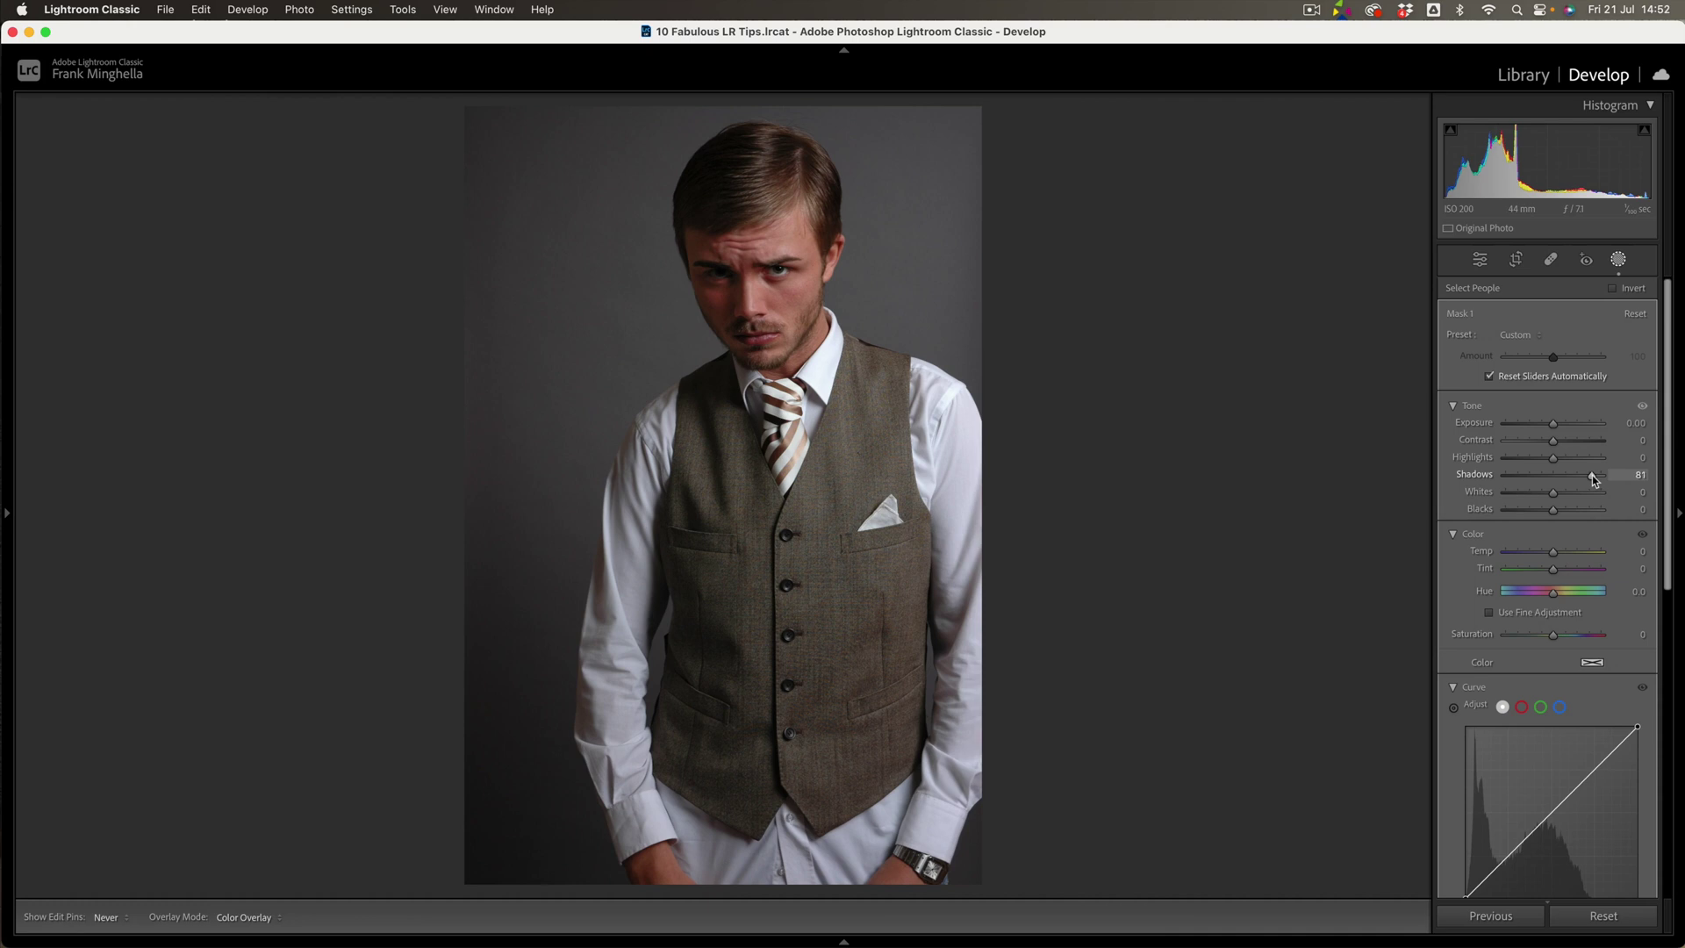
drag(1594, 476, 1593, 475)
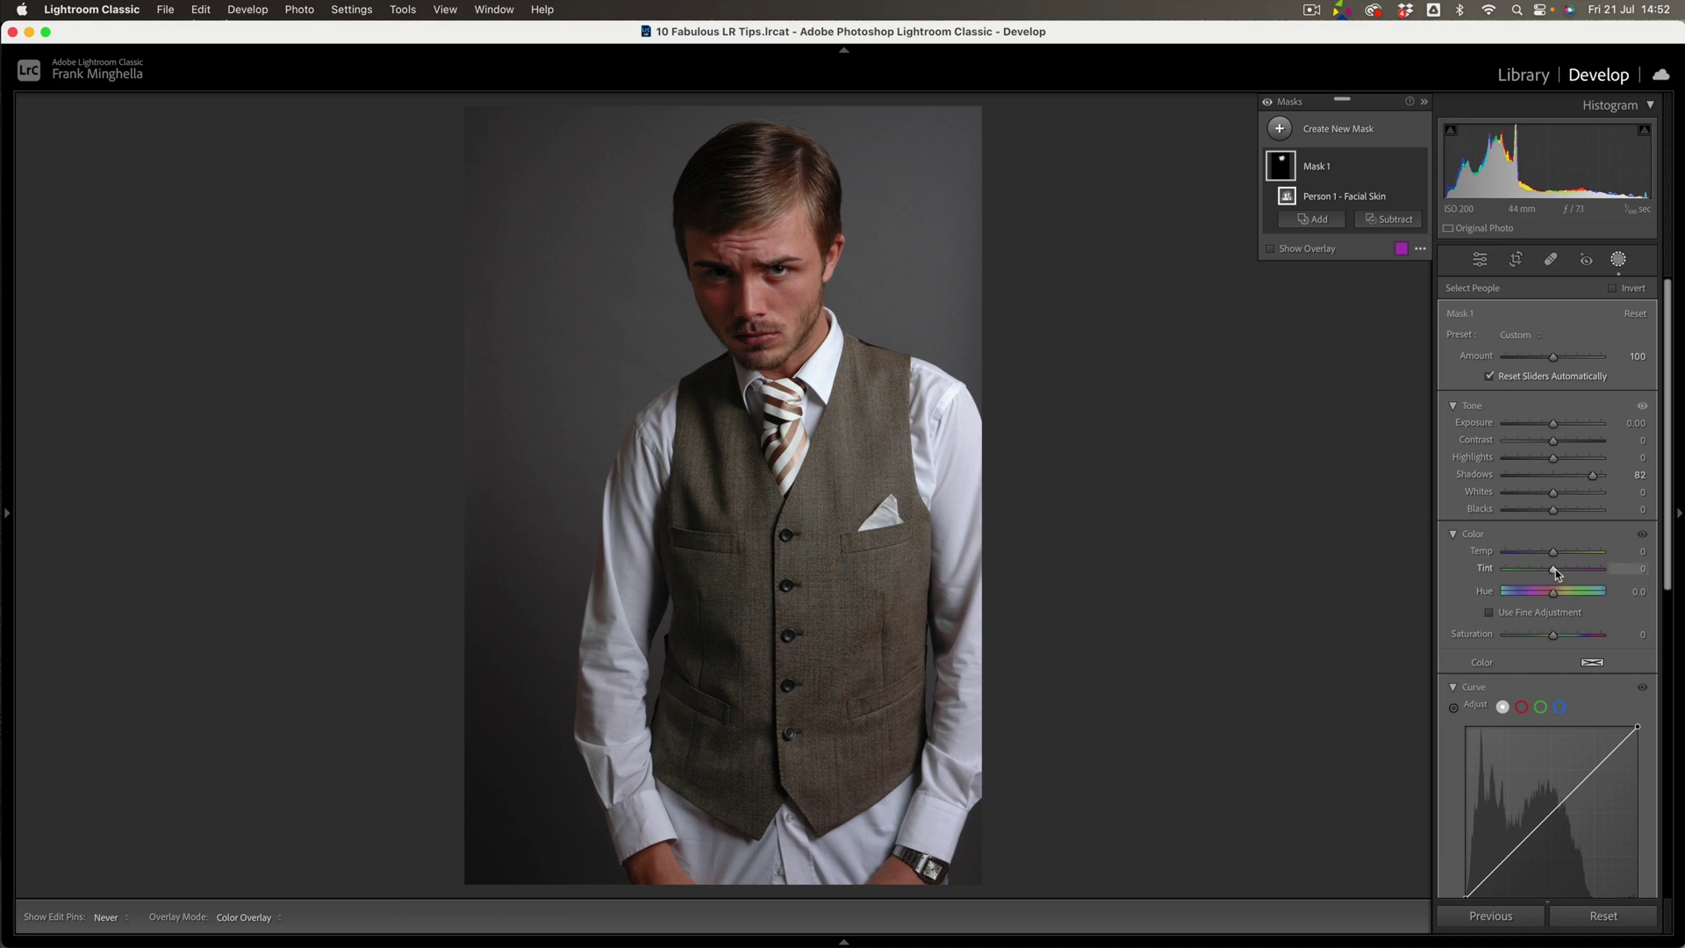
drag(1553, 571, 1547, 570)
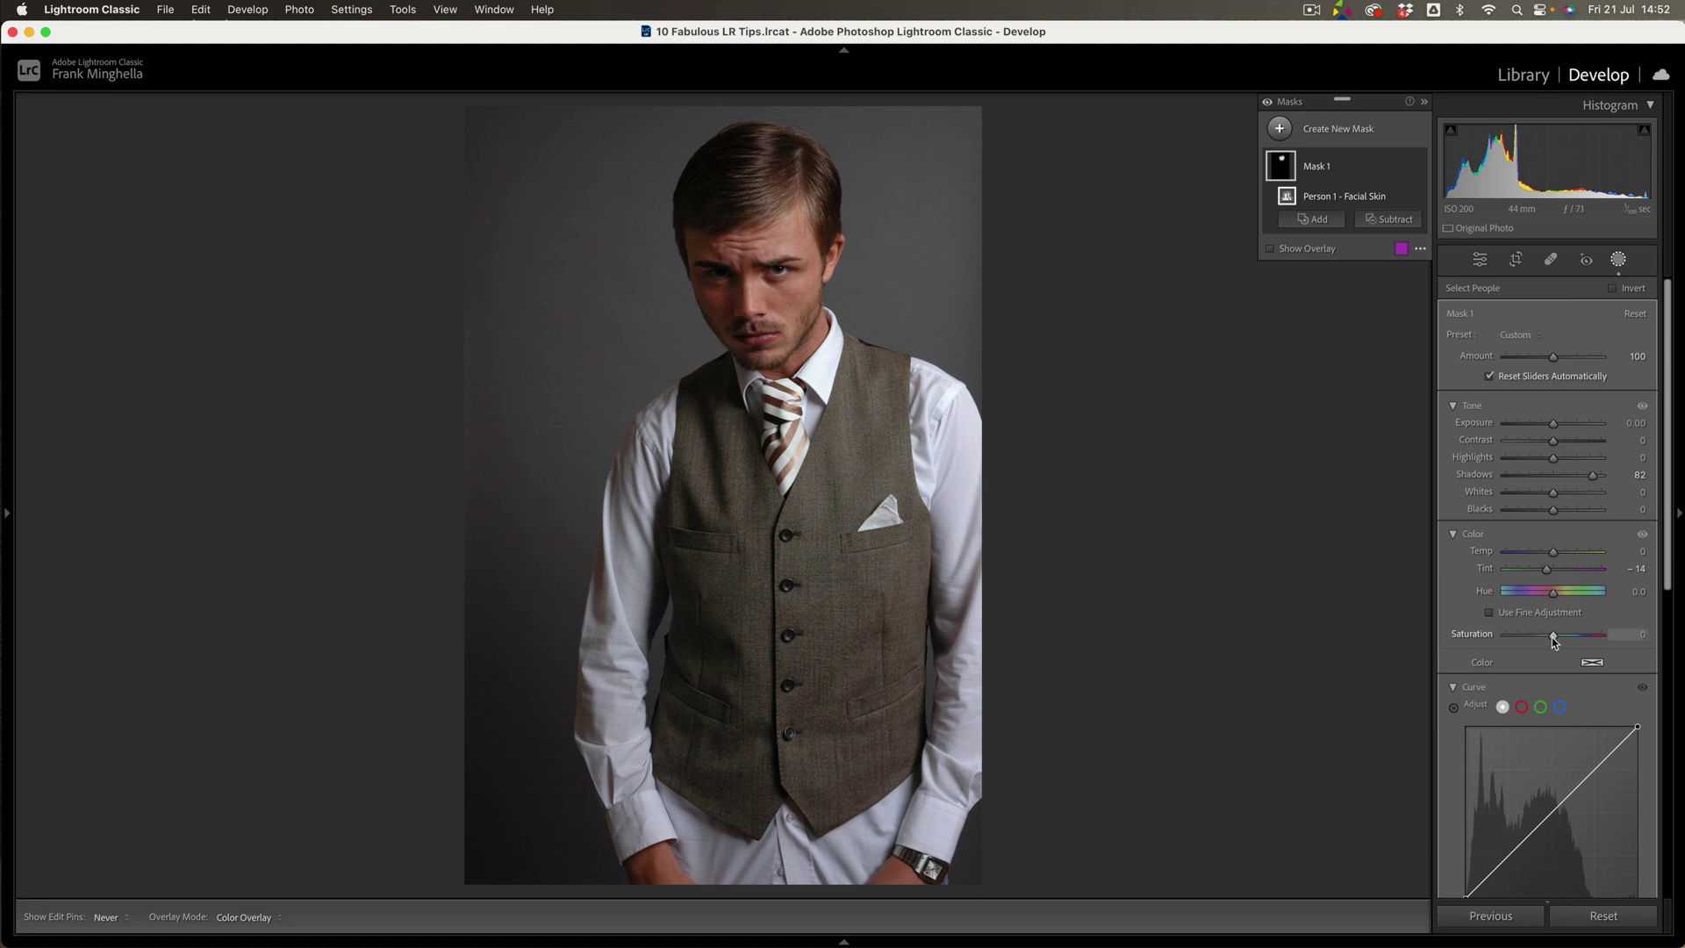
drag(1554, 637, 1550, 638)
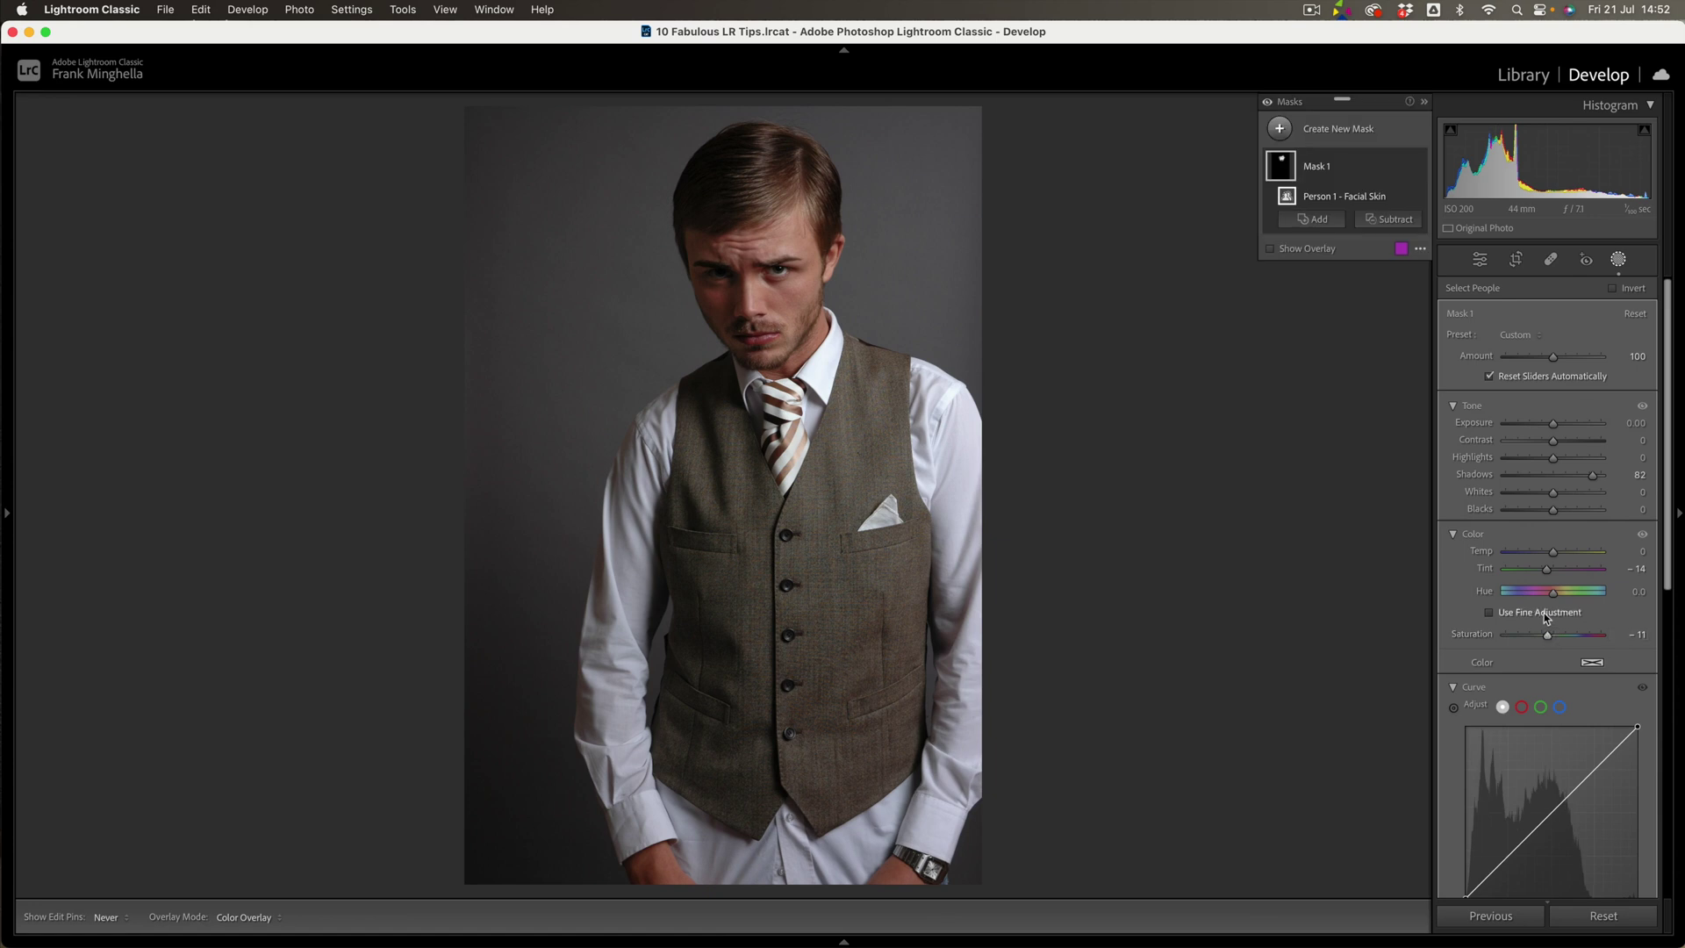
Soften the facial skin by setting the mask's Texture to -32 and Clarity to -22
scroll(1545, 617, down, 8)
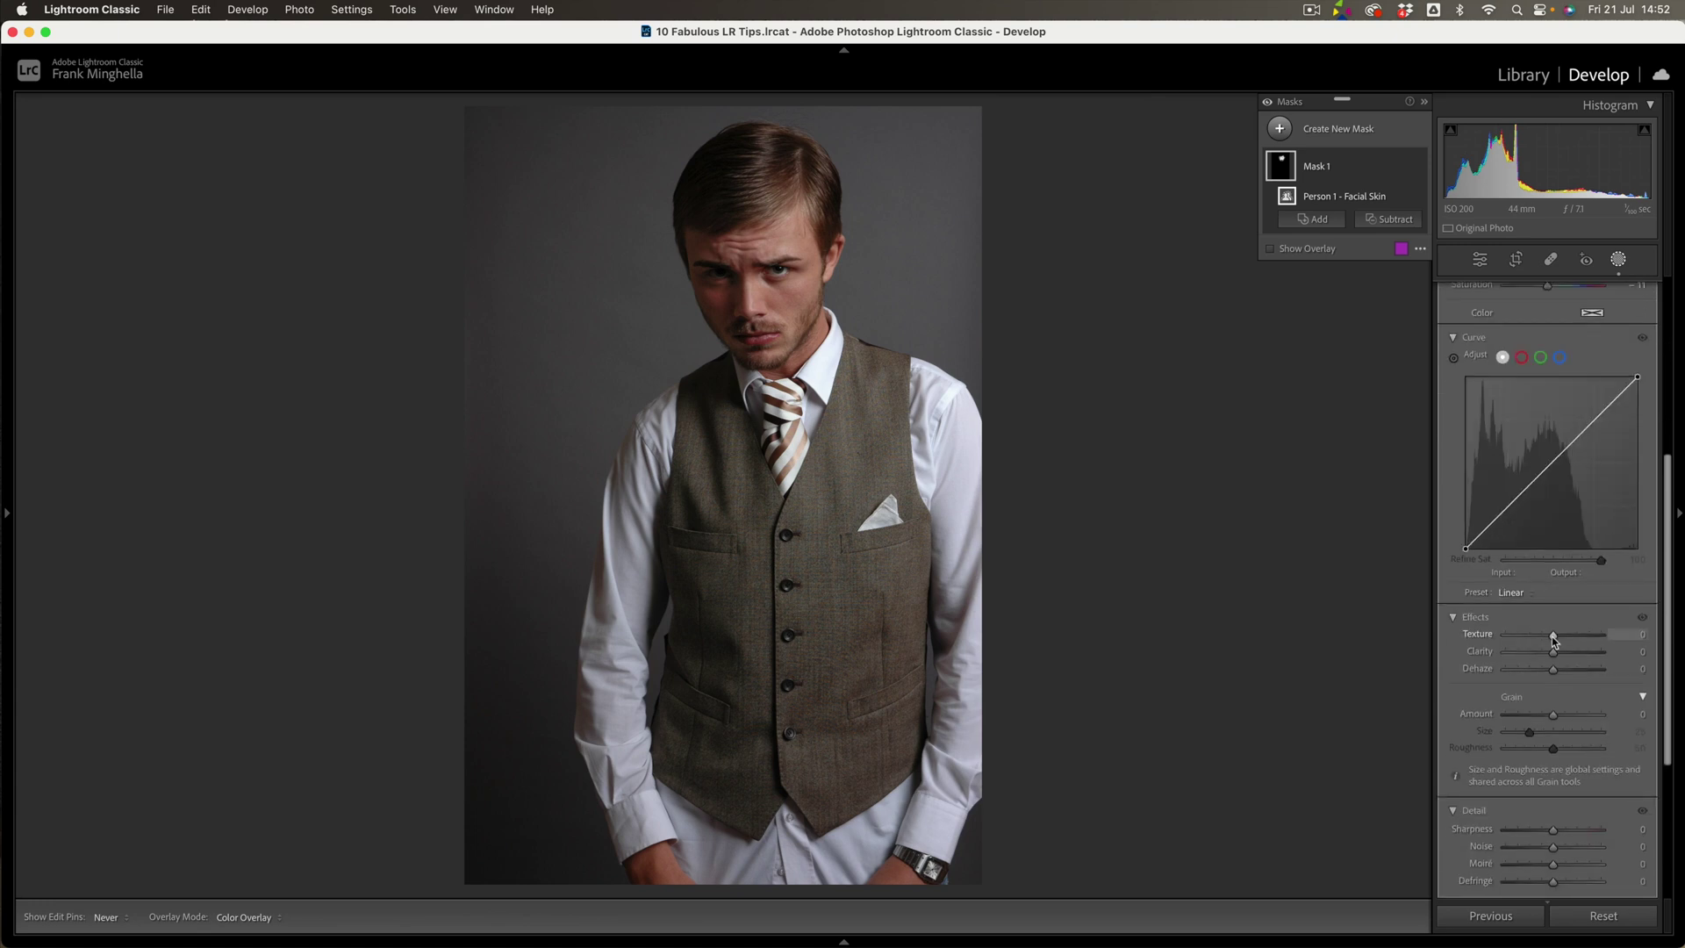
drag(1552, 639, 1543, 635)
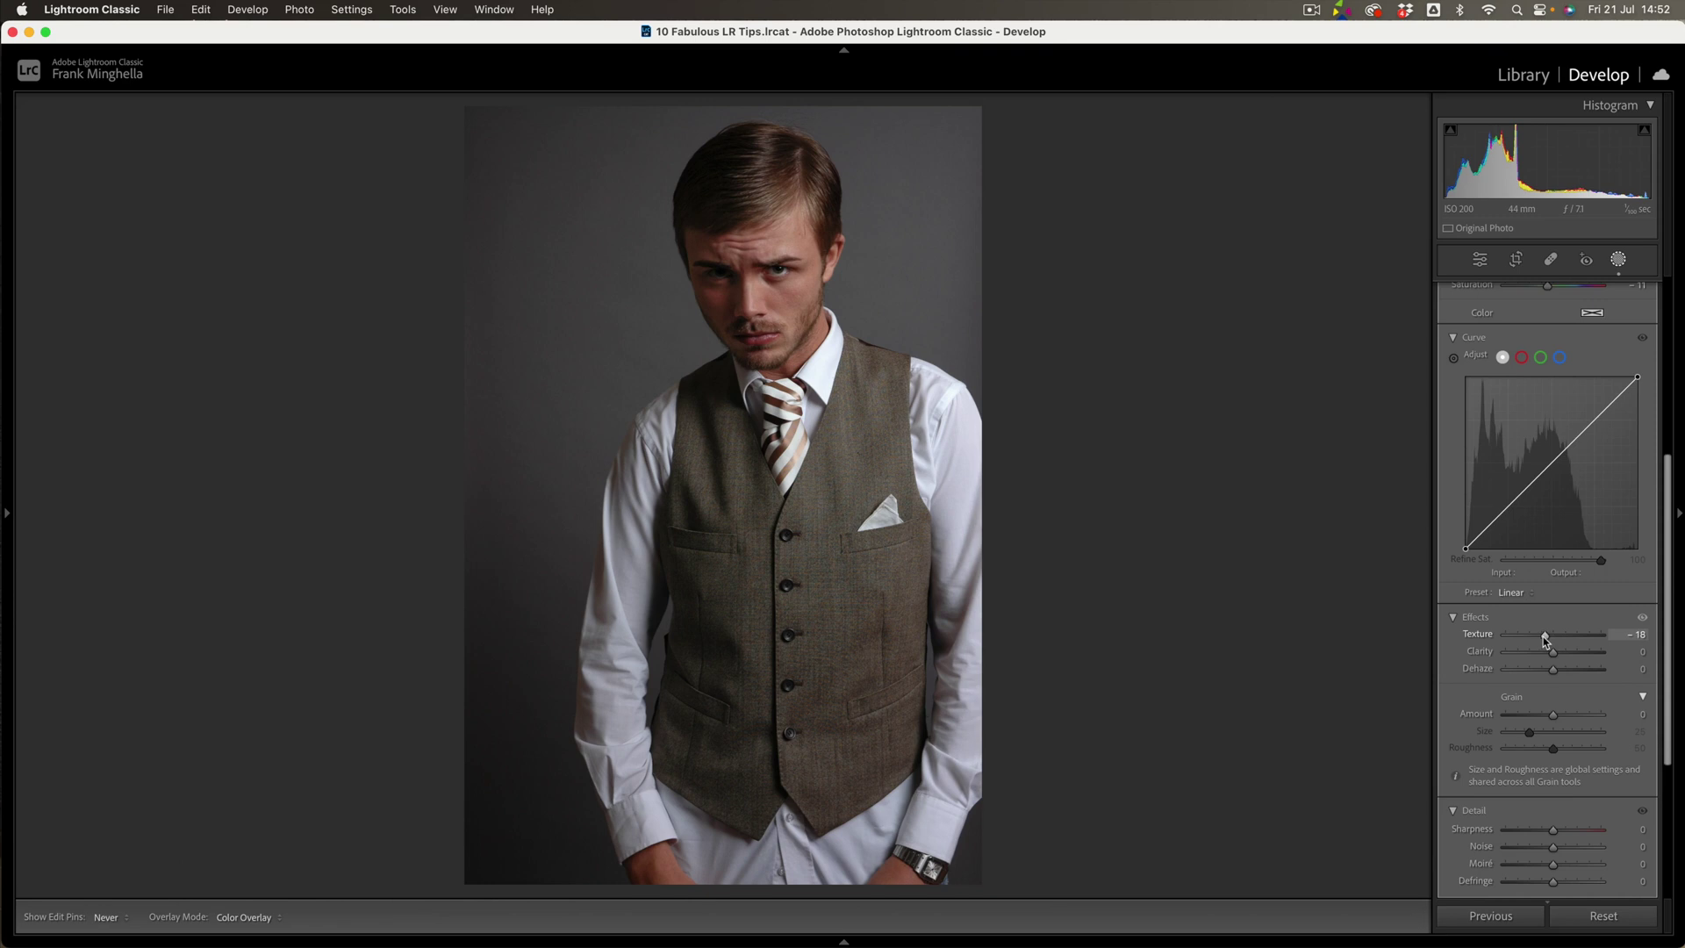
drag(1538, 638, 1538, 643)
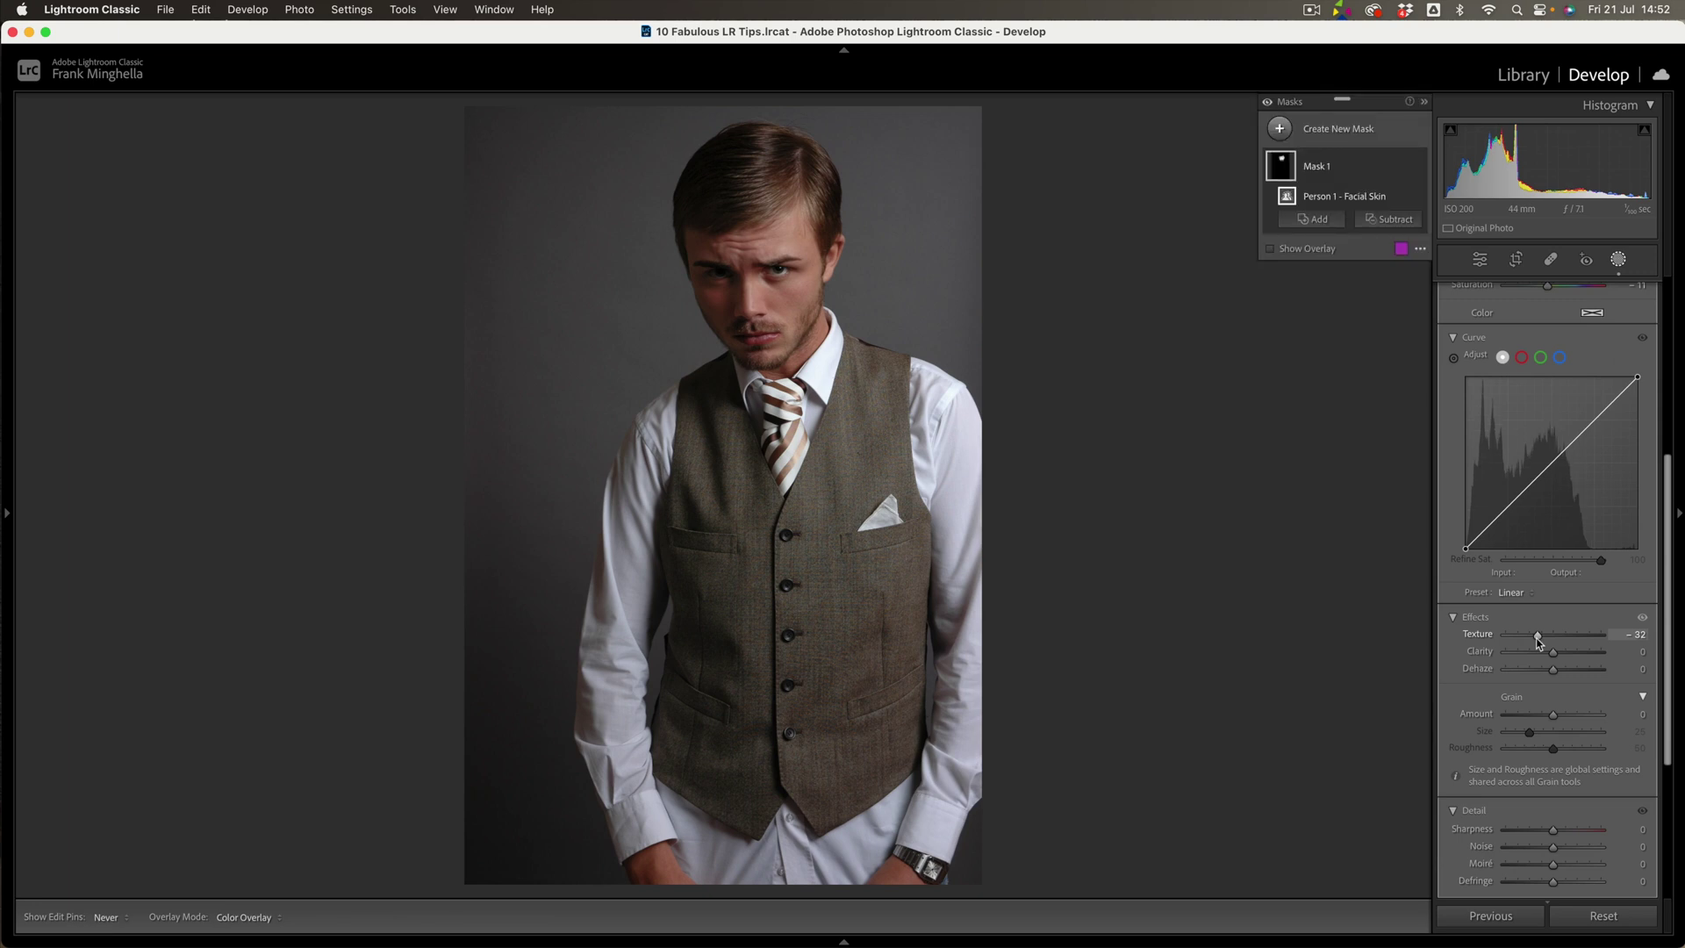
drag(1552, 652, 1544, 660)
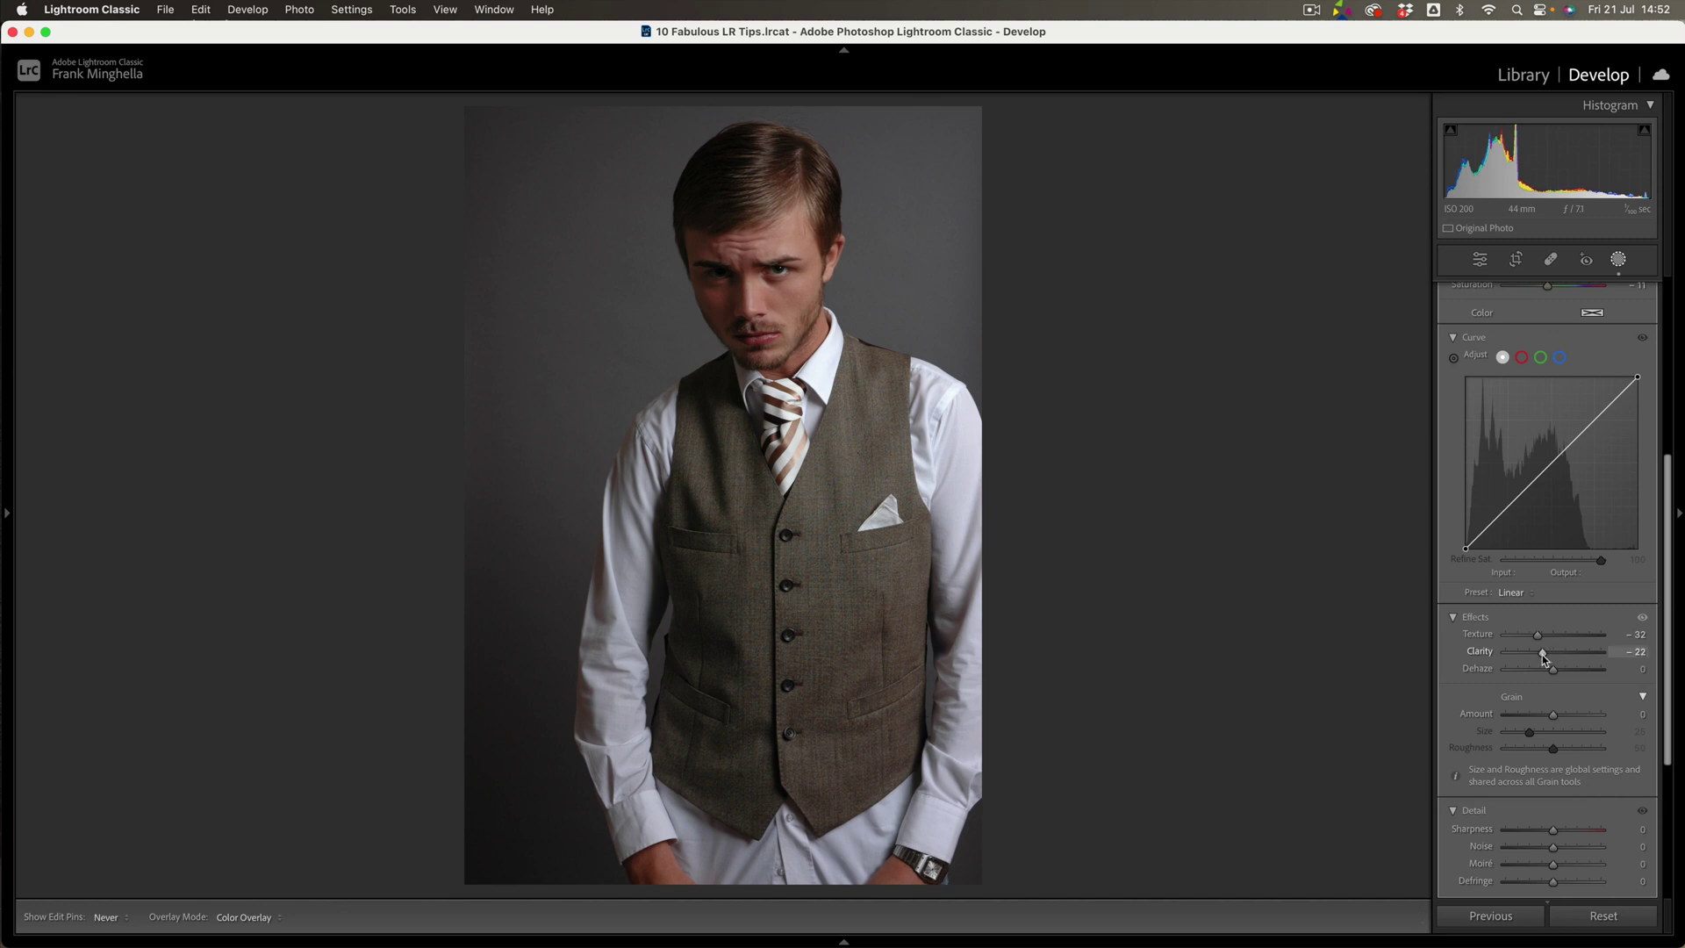
drag(1544, 660, 1544, 660)
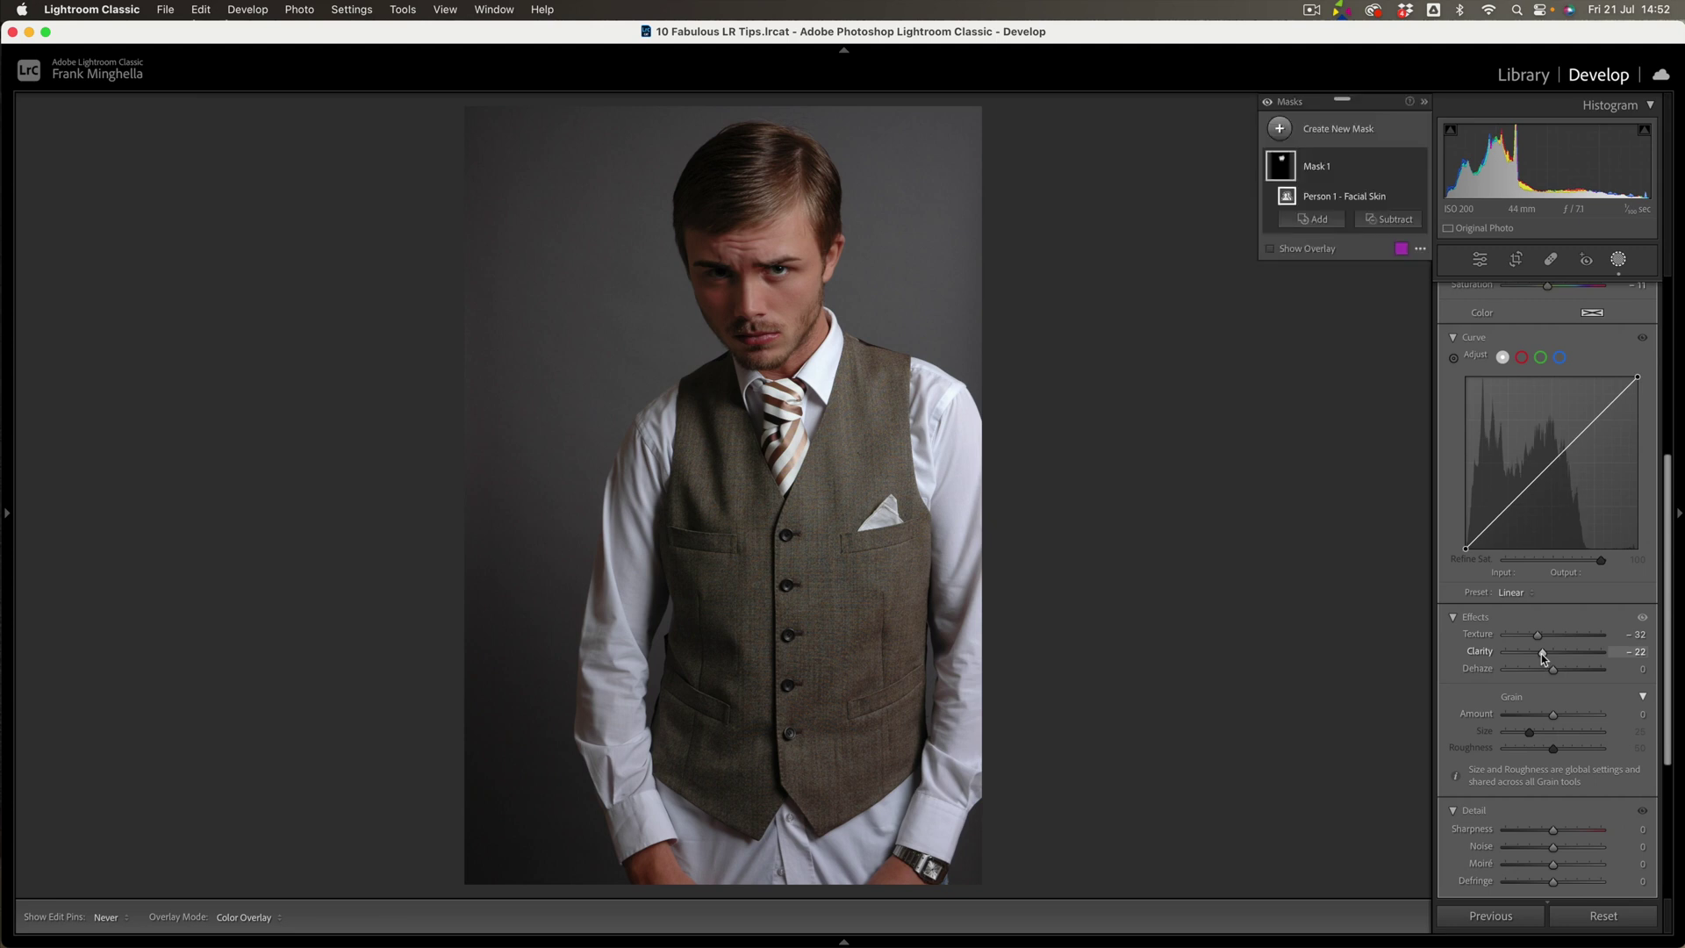
Compare the portrait with the facial skin mask hidden and shown
mouse_move(1419, 169)
click(1419, 168)
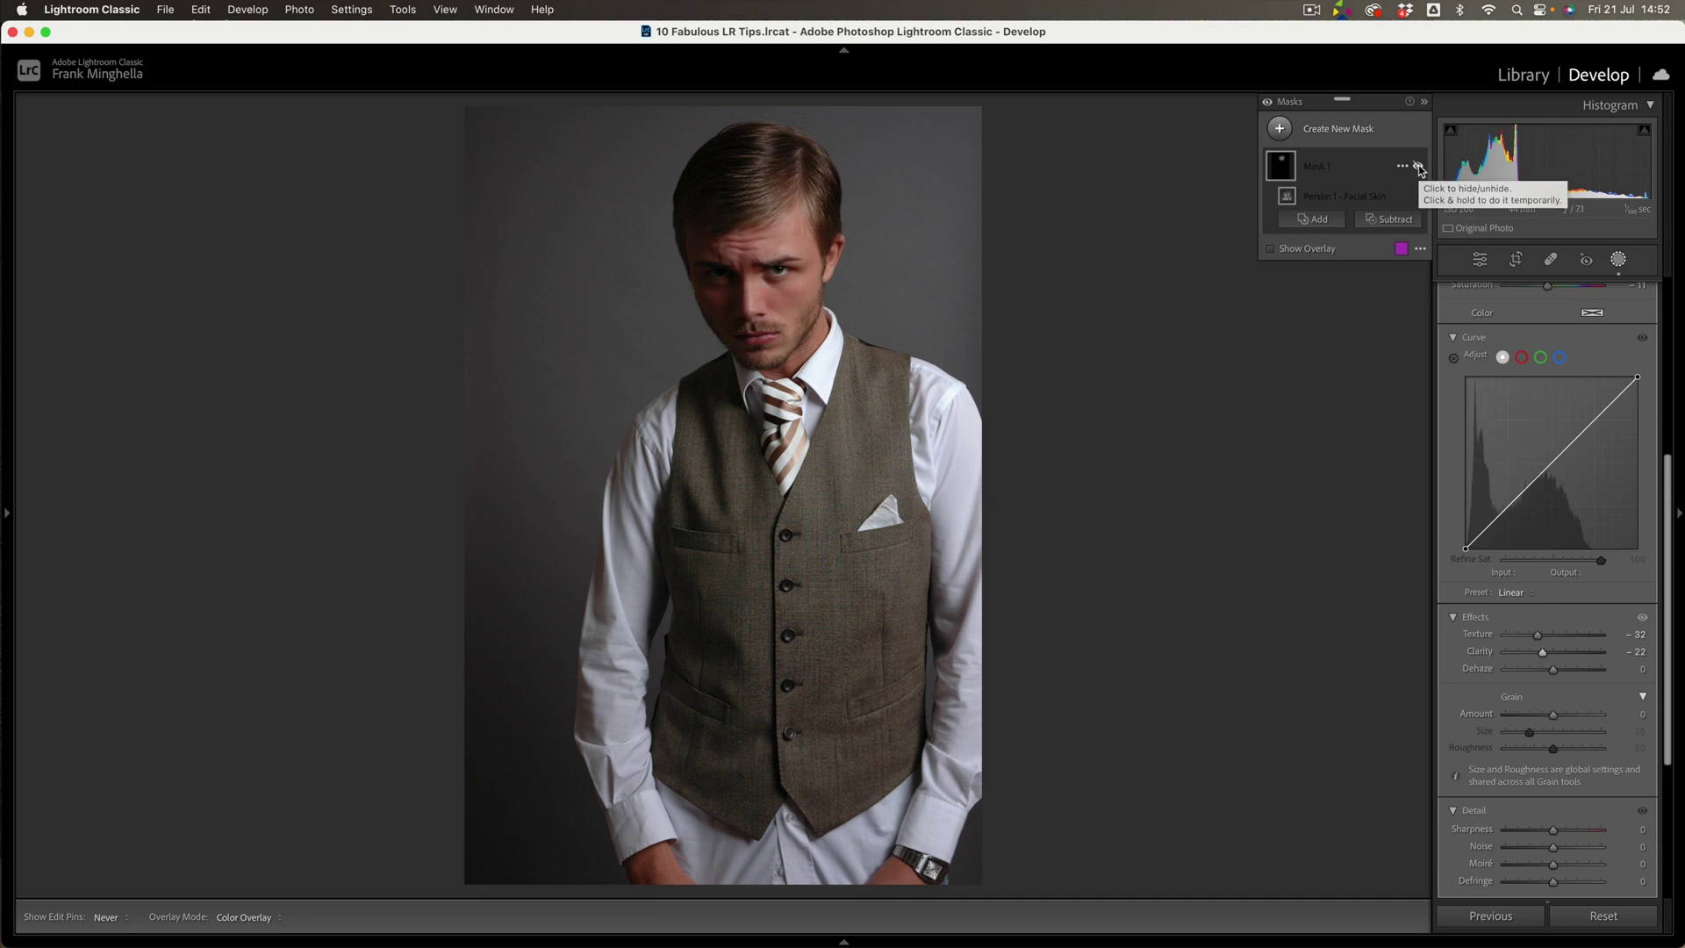
click(1420, 167)
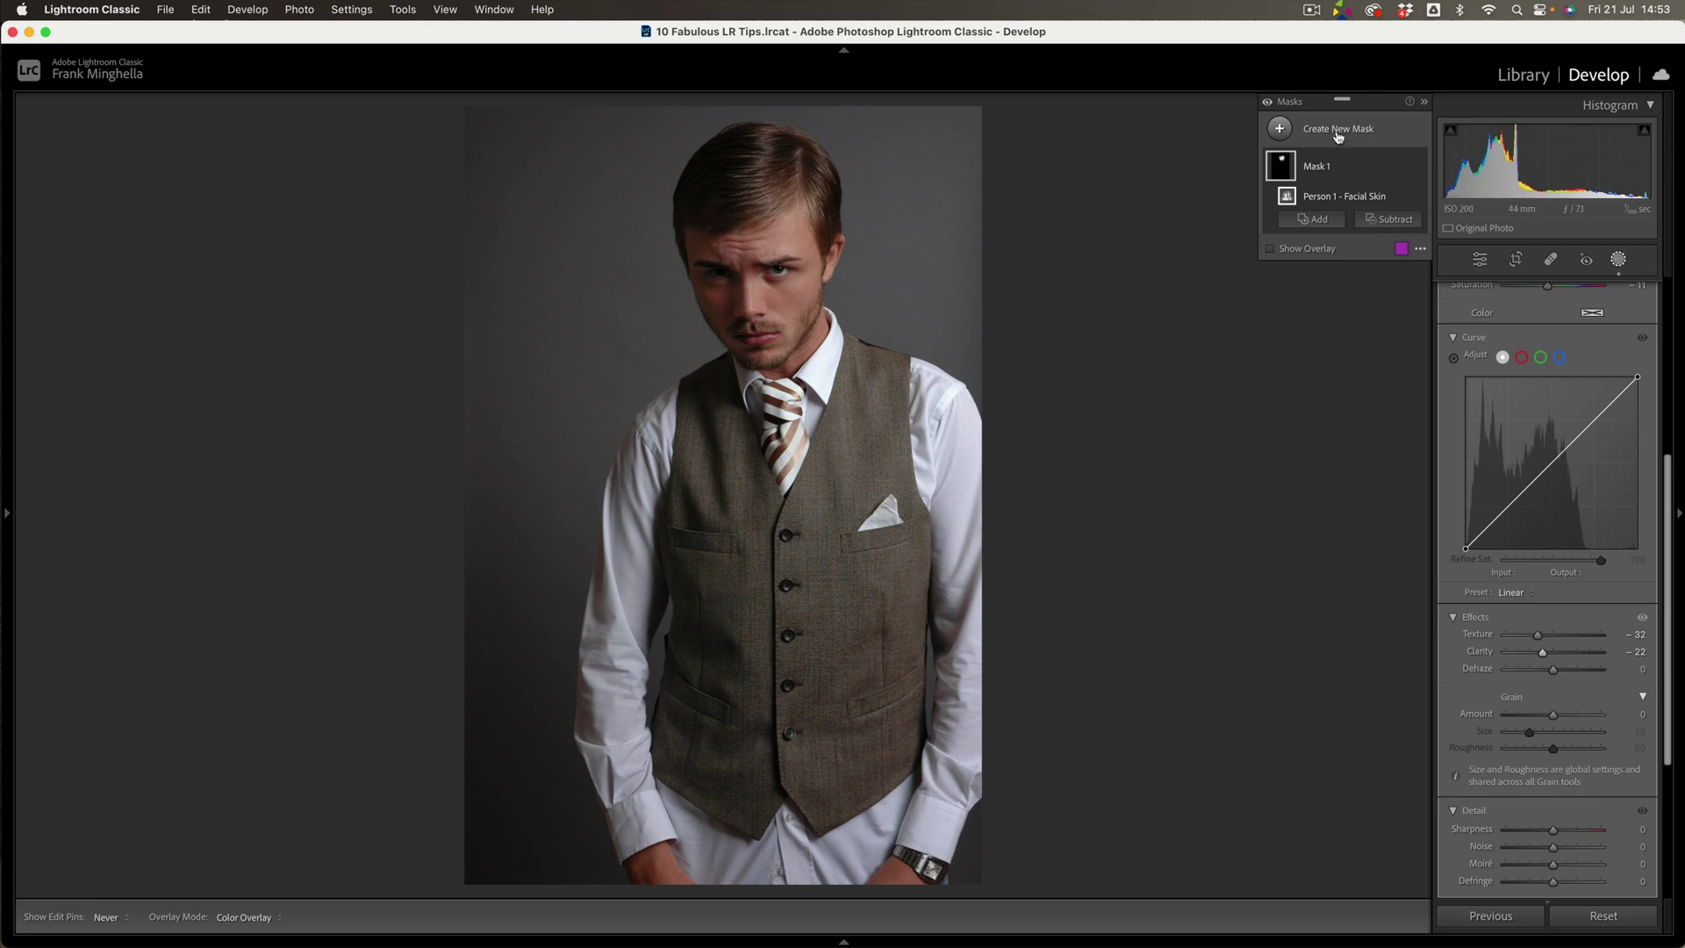
Create a second People mask that covers only the man's Eye Sclera
click(1280, 129)
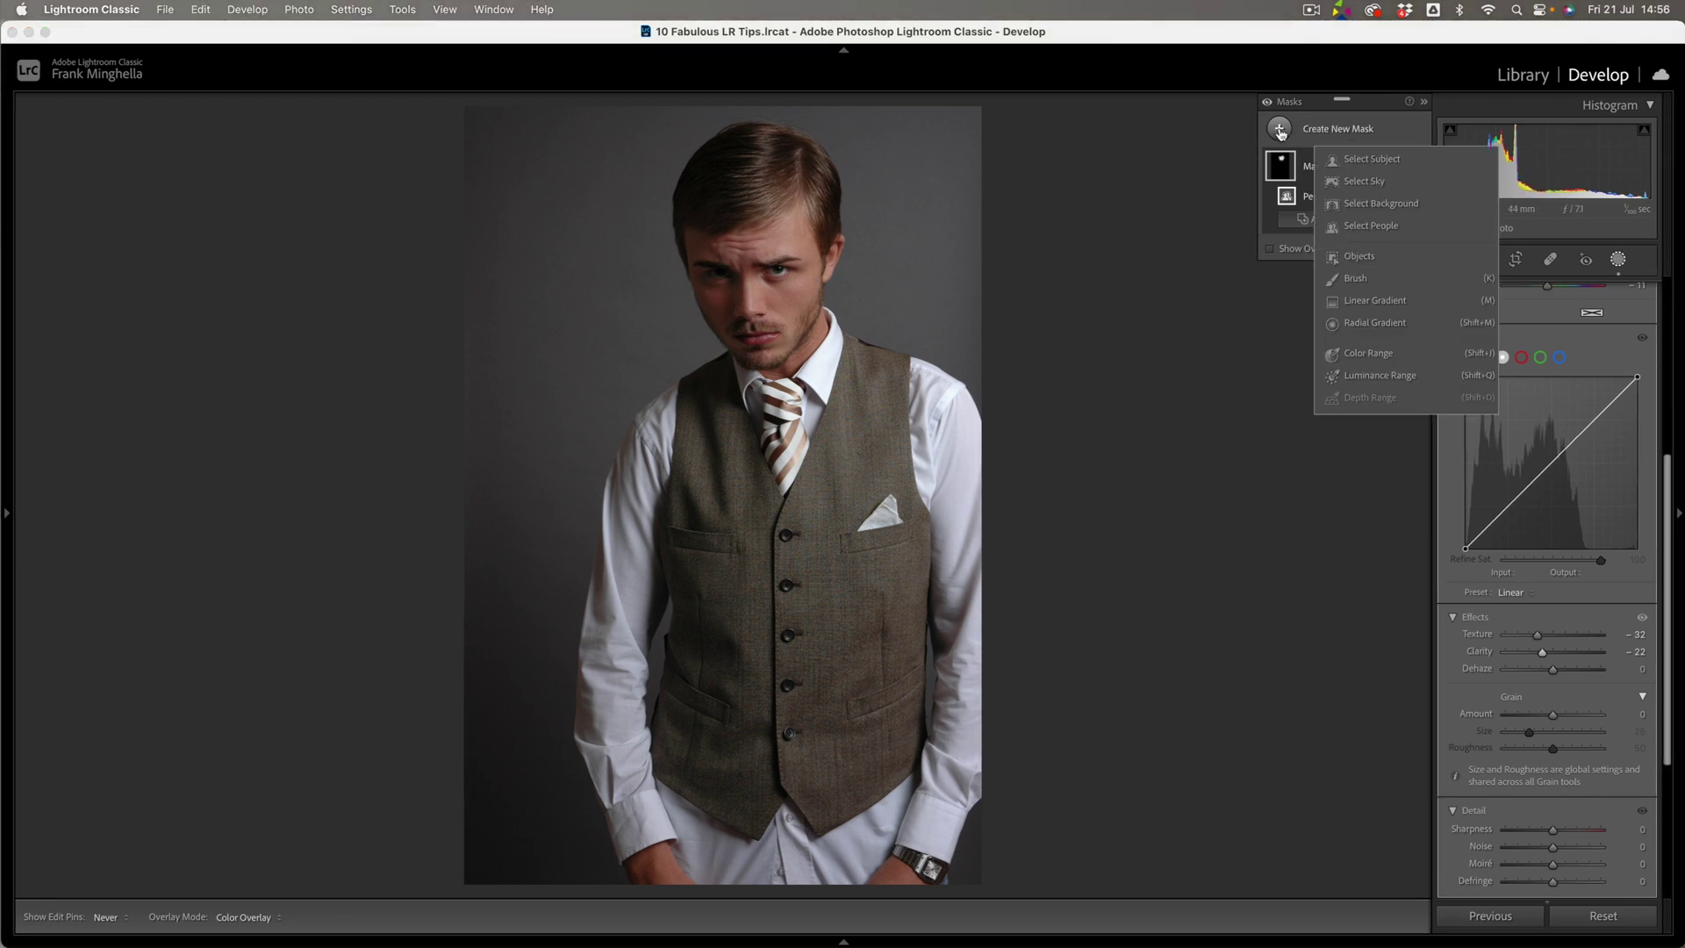
click(1363, 226)
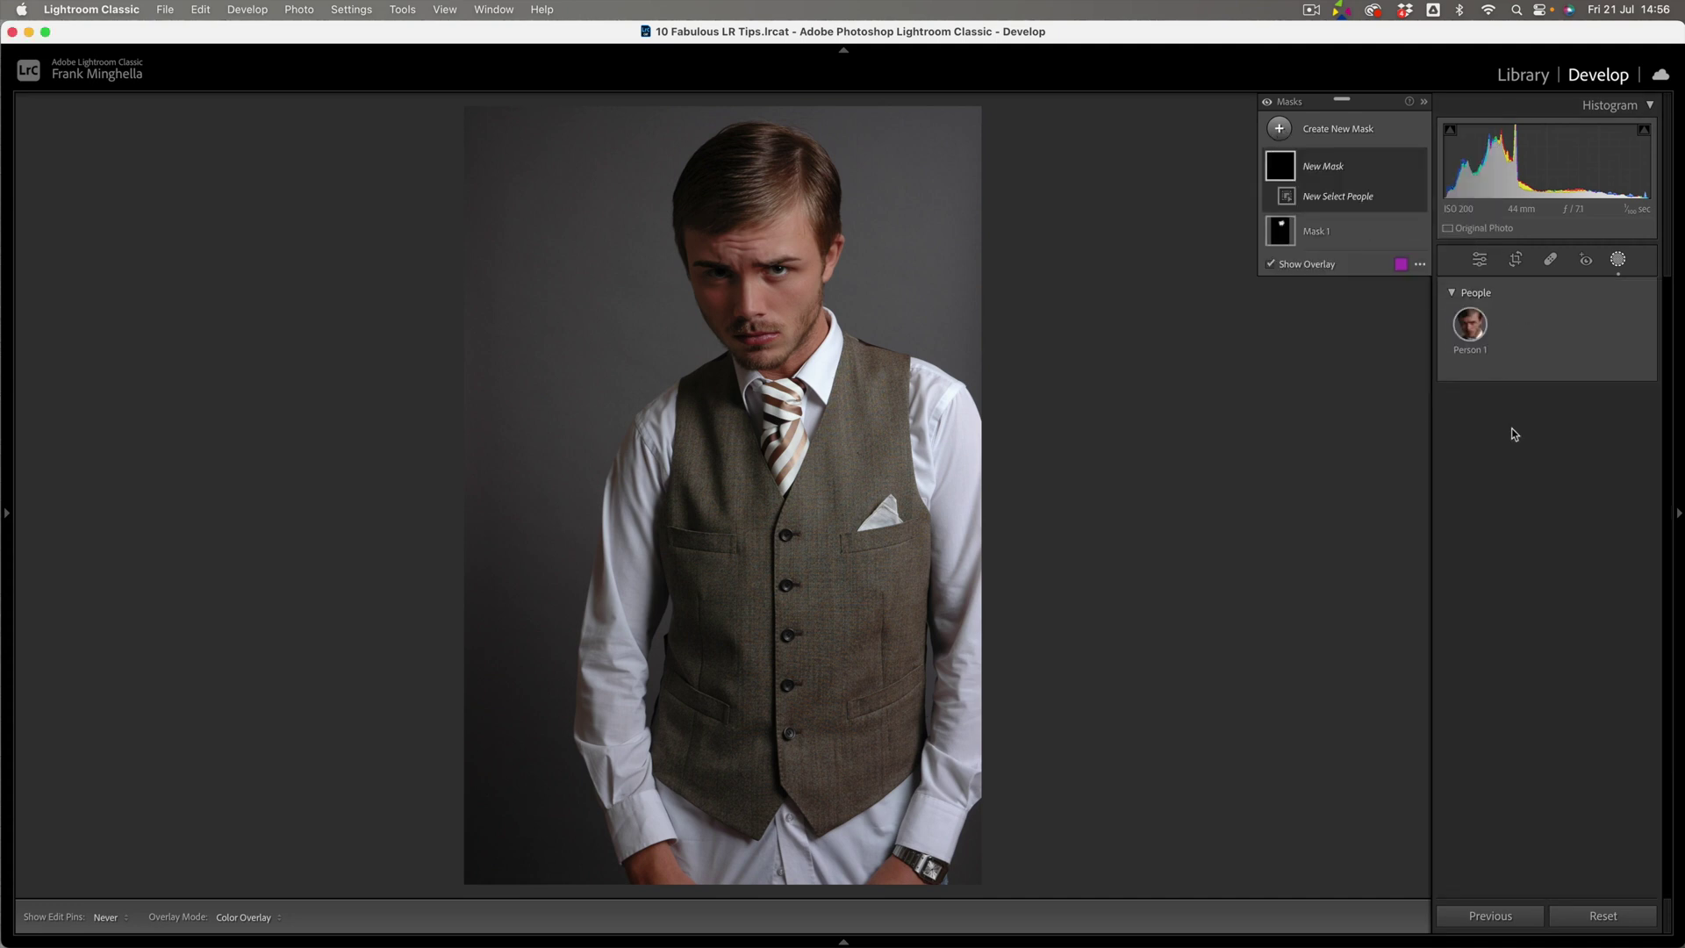
click(1473, 326)
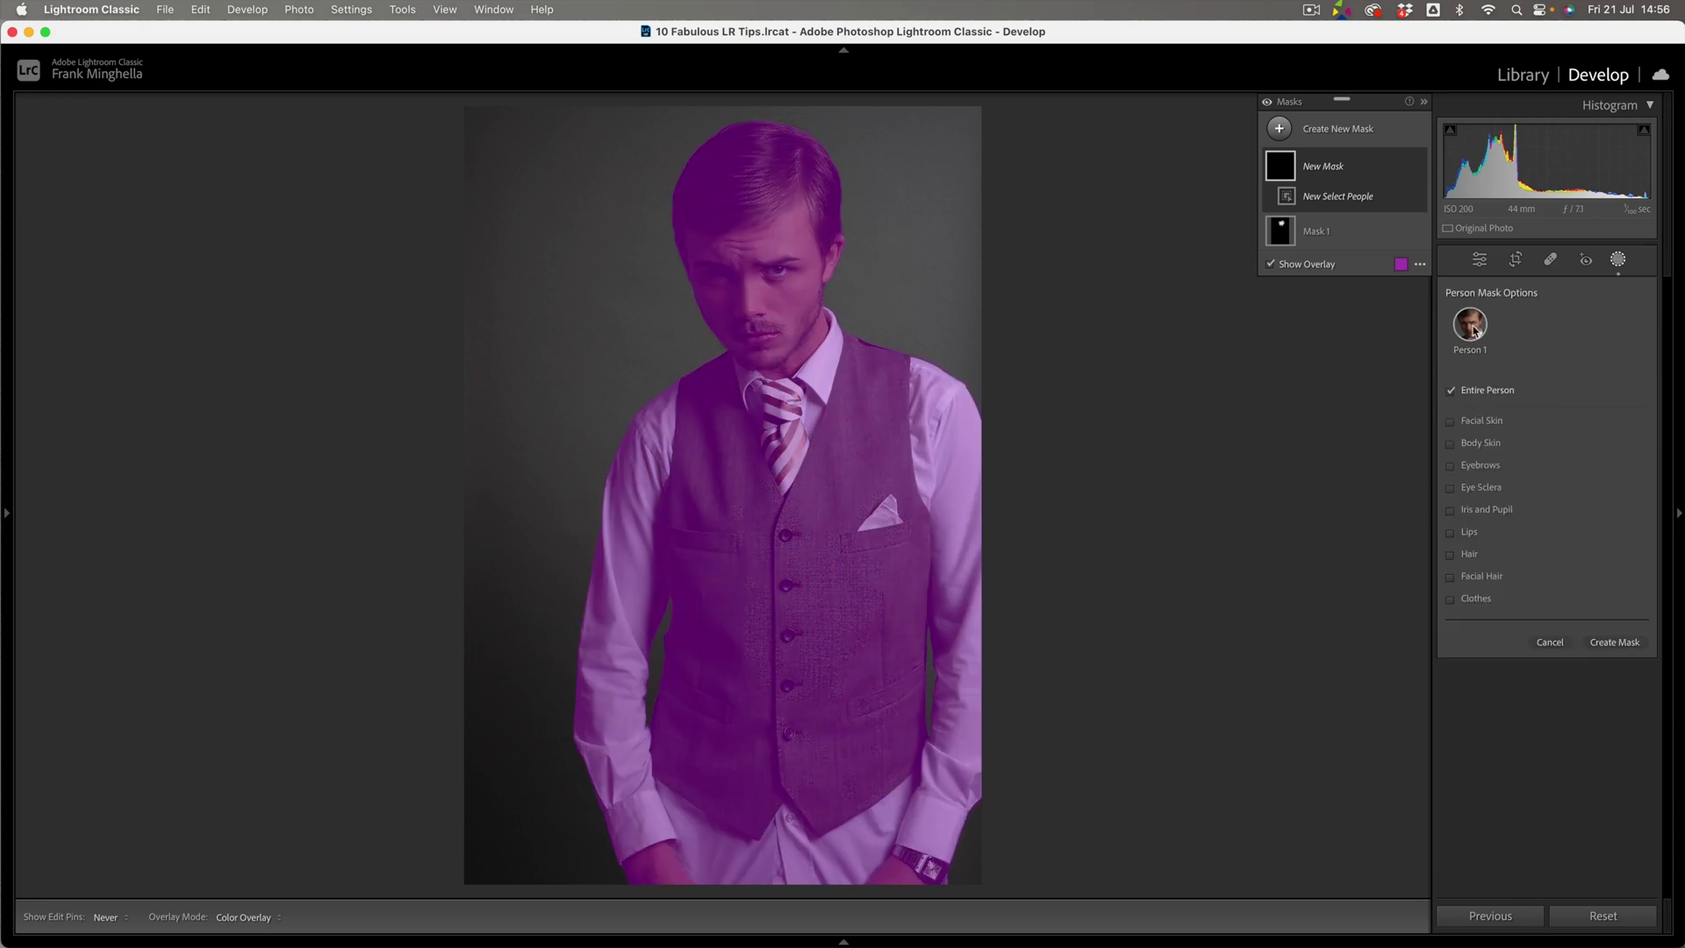
click(1451, 489)
click(1611, 642)
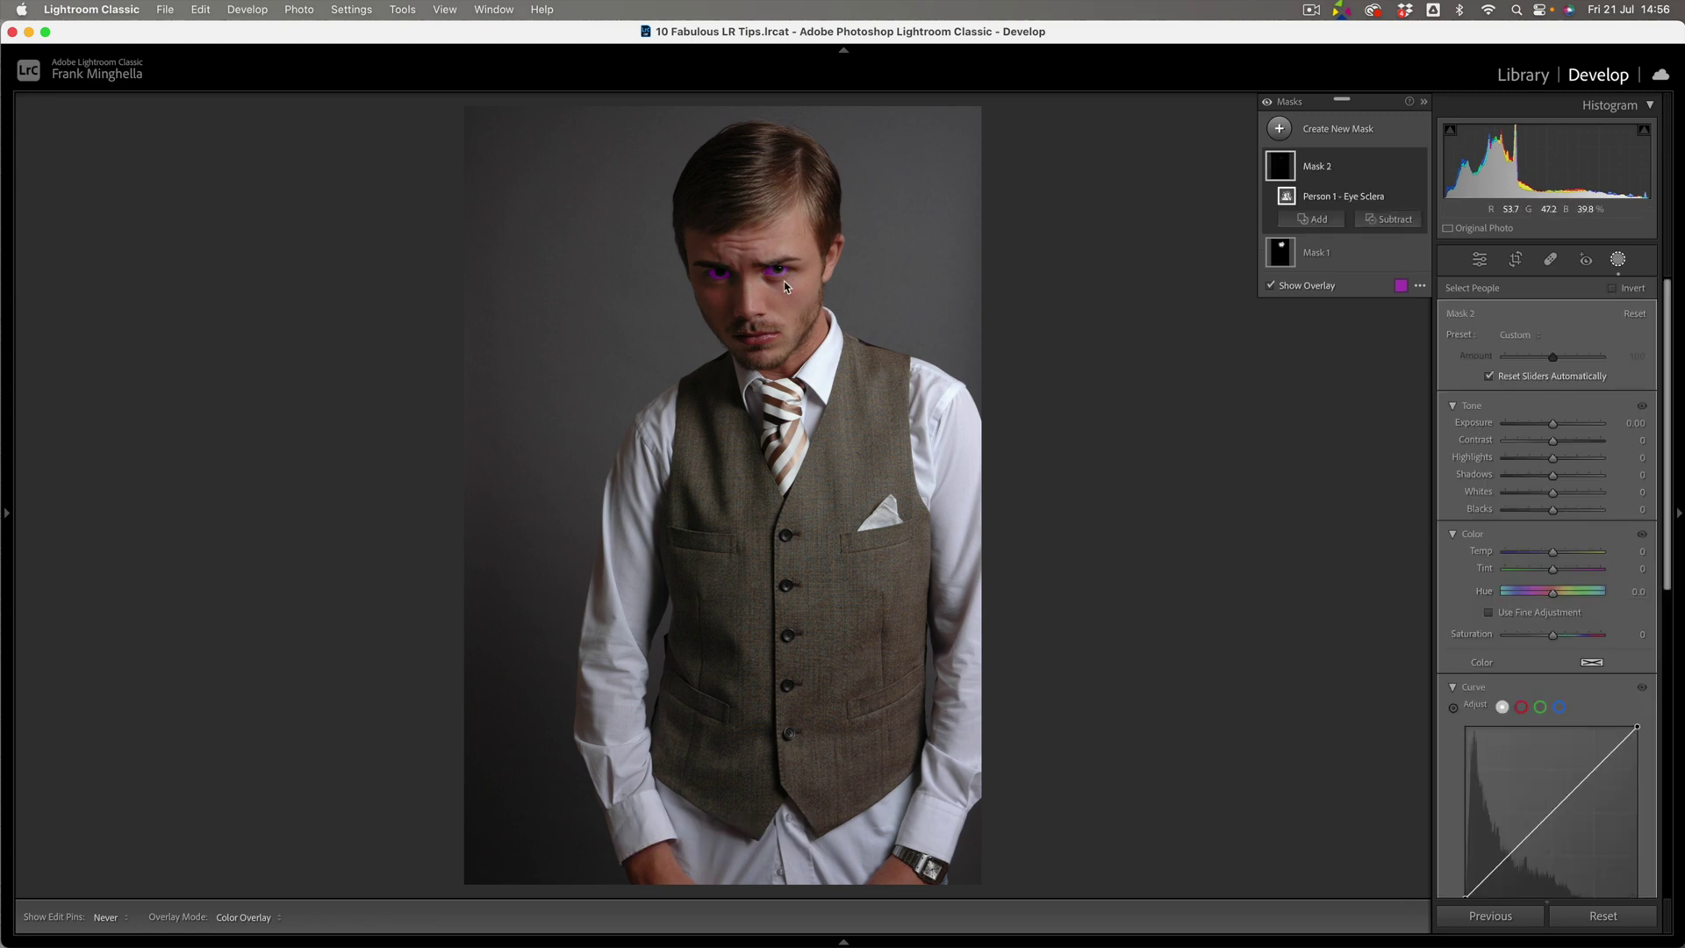
Brush the brighter eye, on the right of the portrait, out of the Eye Sclera mask, and raise the mask's Exposure slightly
click(1393, 229)
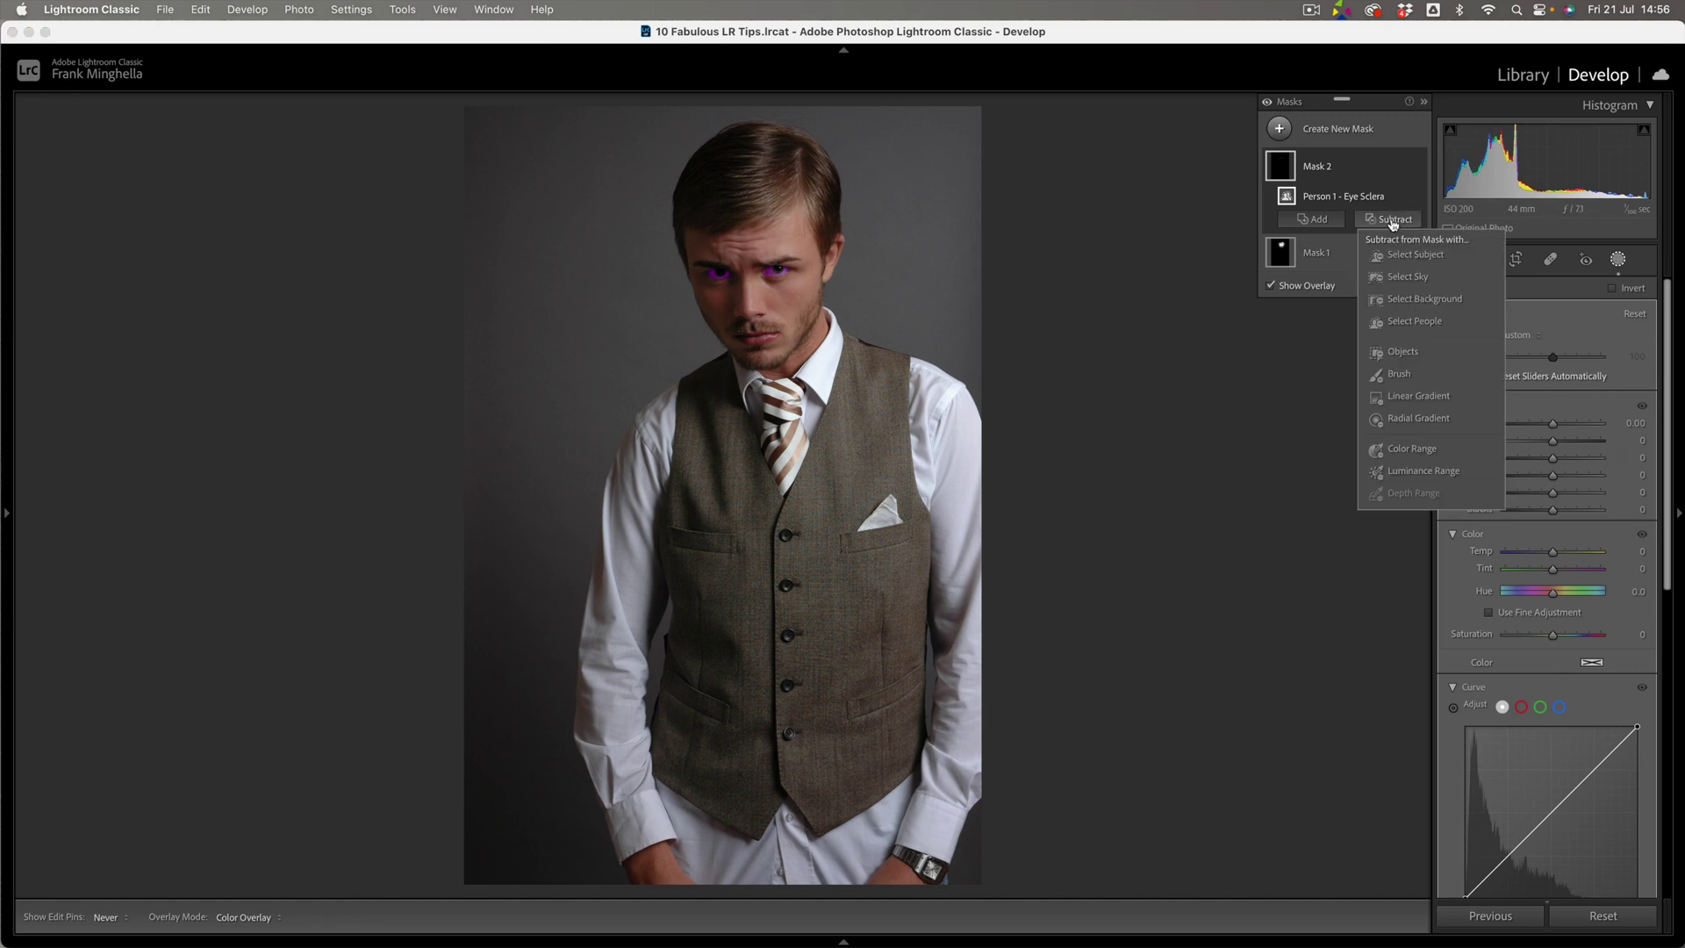
click(1399, 376)
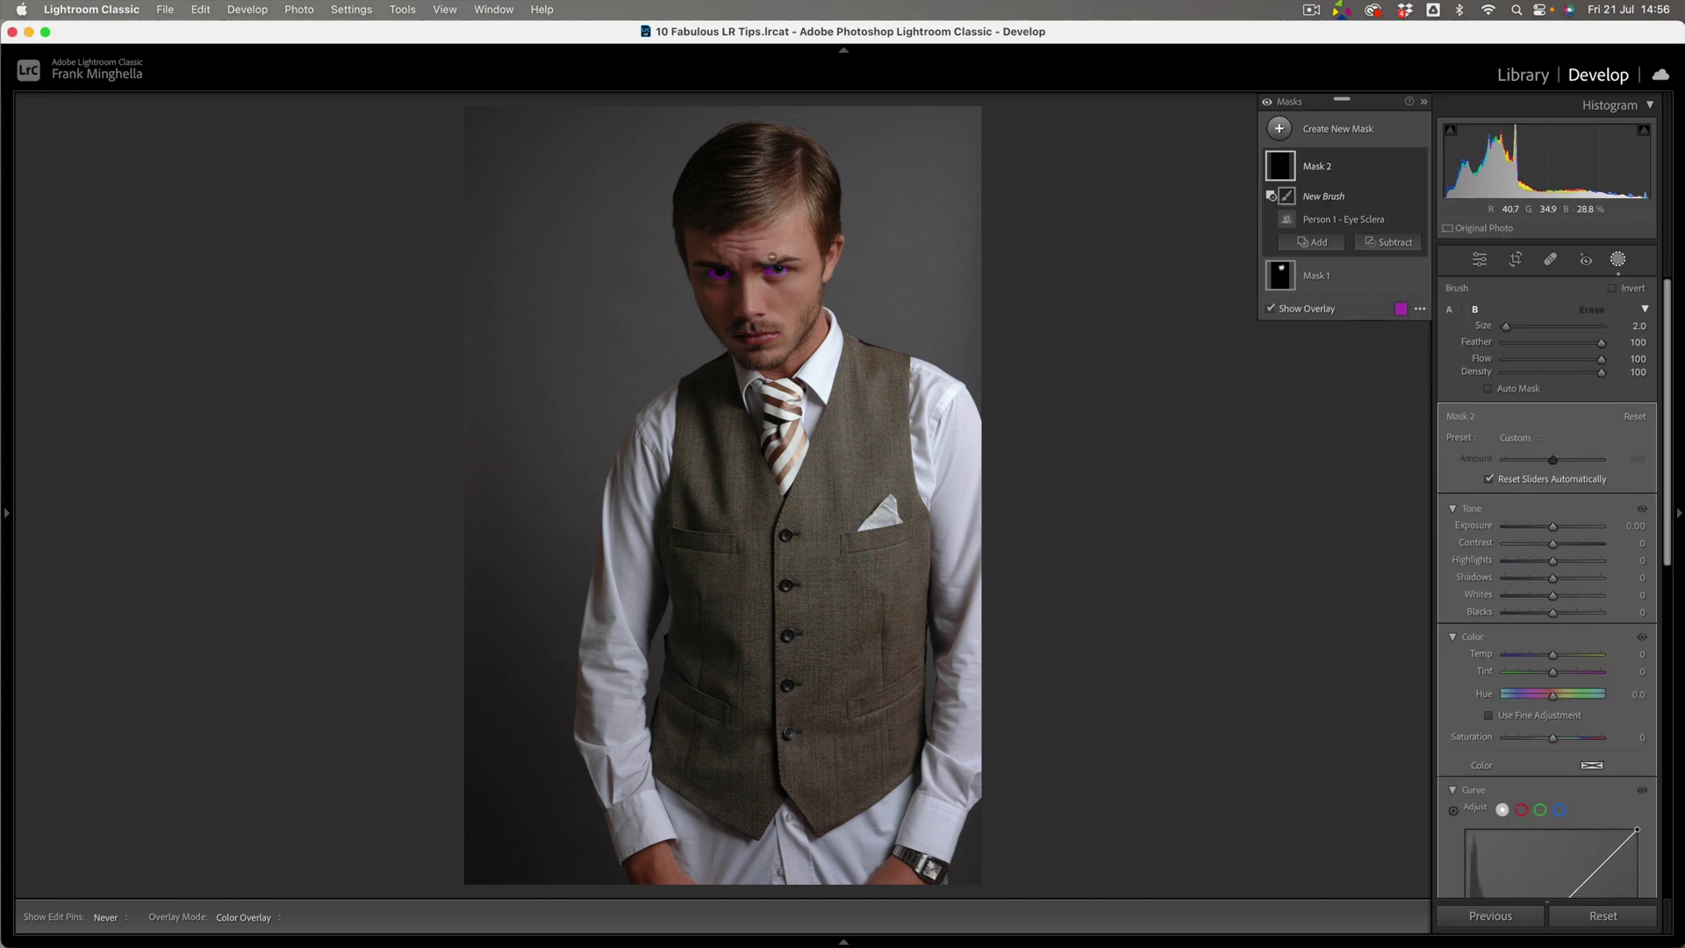
drag(772, 258, 774, 270)
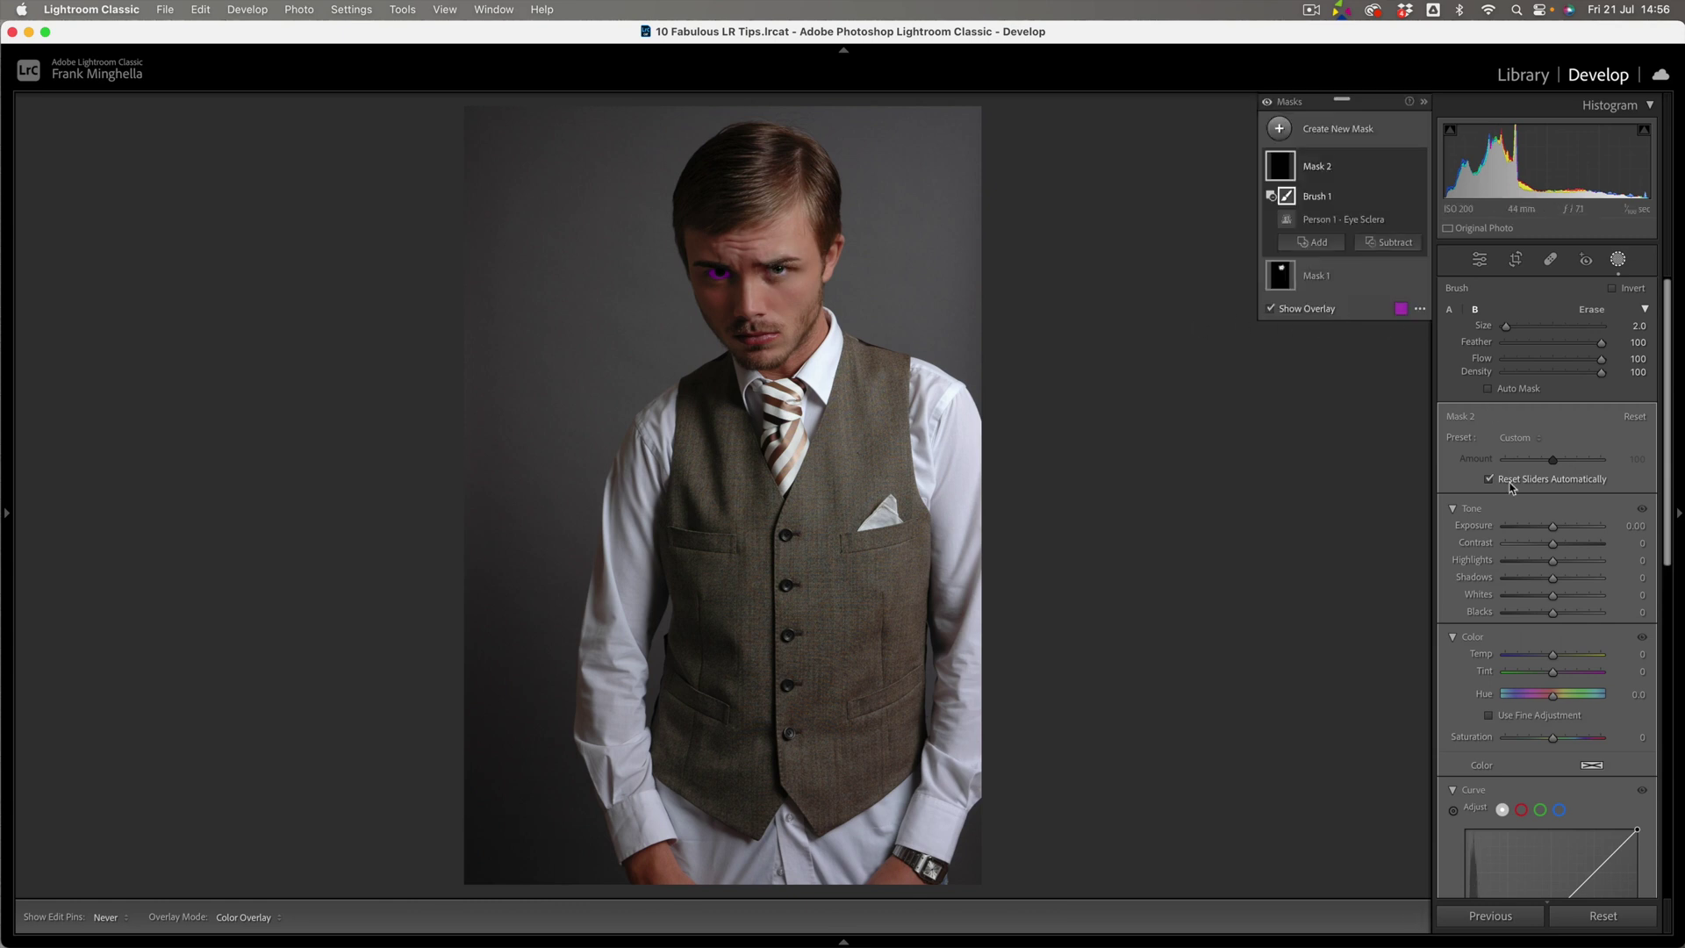
drag(1553, 526, 1562, 529)
Create a third People mask that covers only the man's Hair
click(1280, 132)
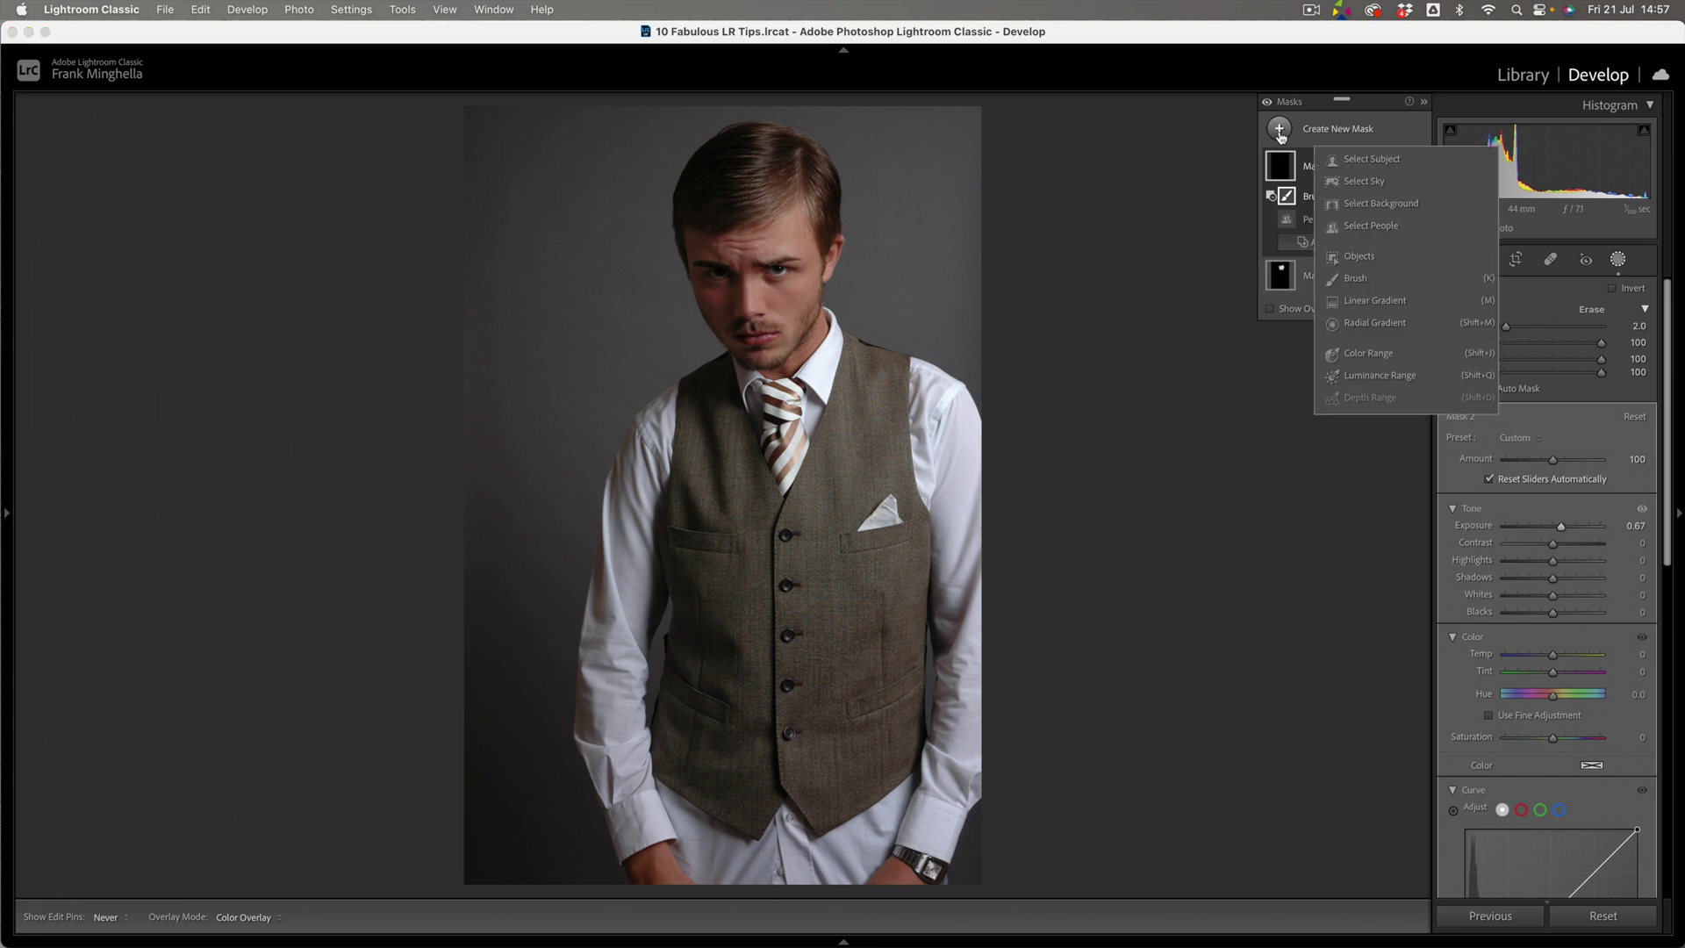
click(1366, 227)
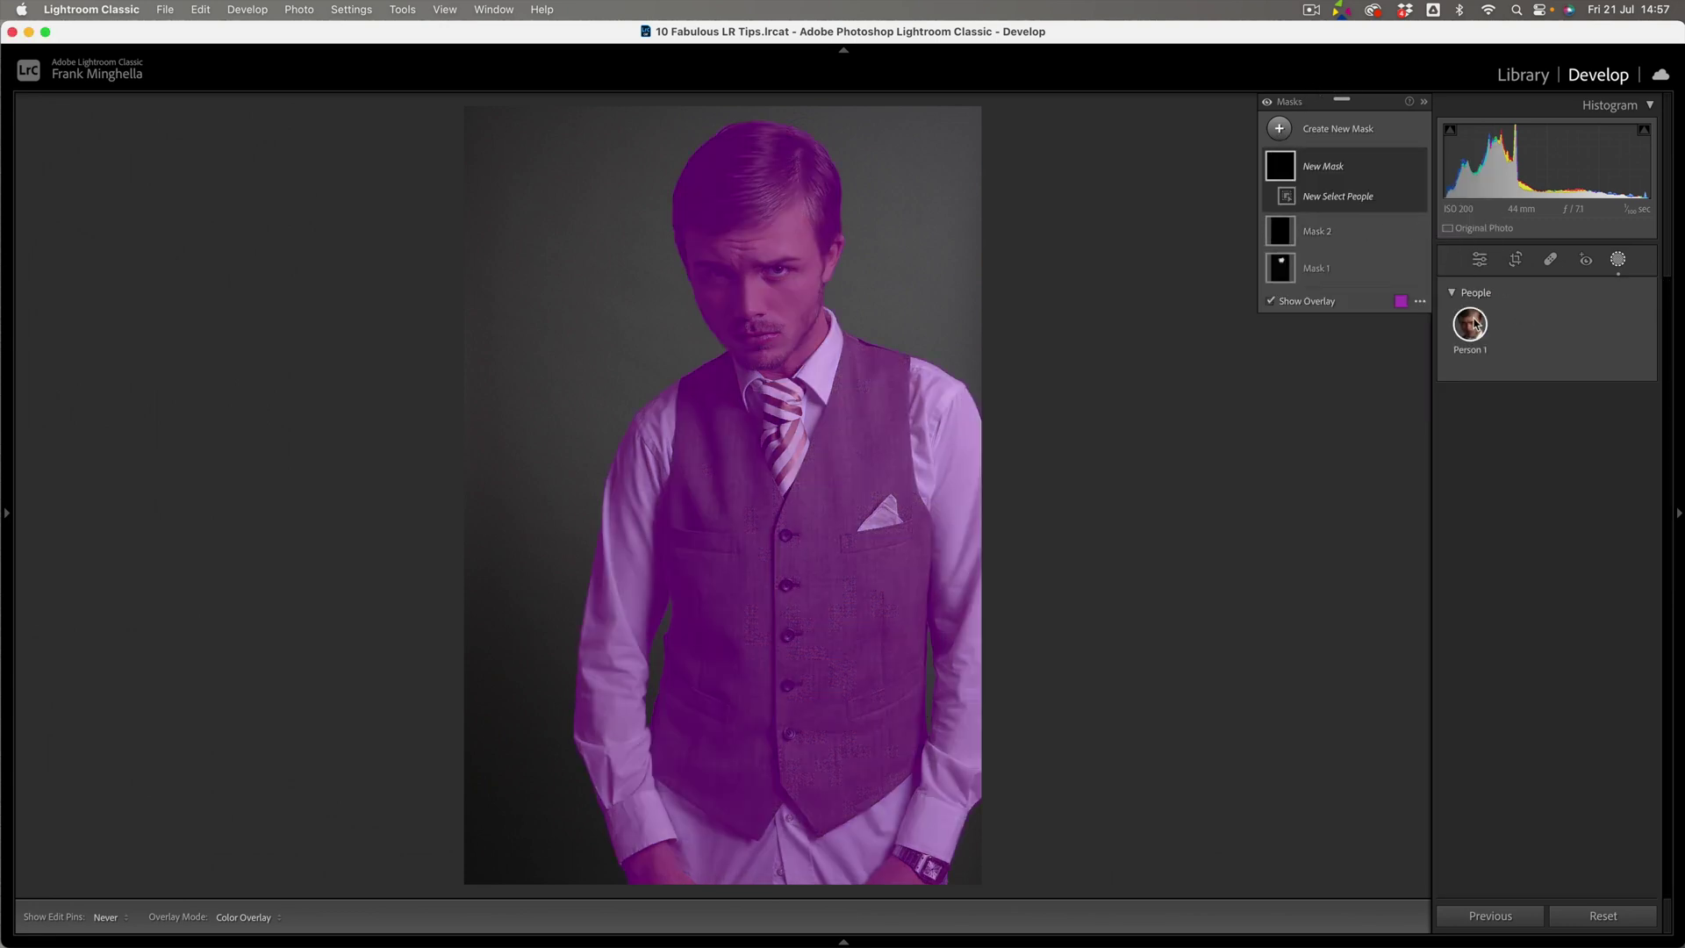
click(1475, 325)
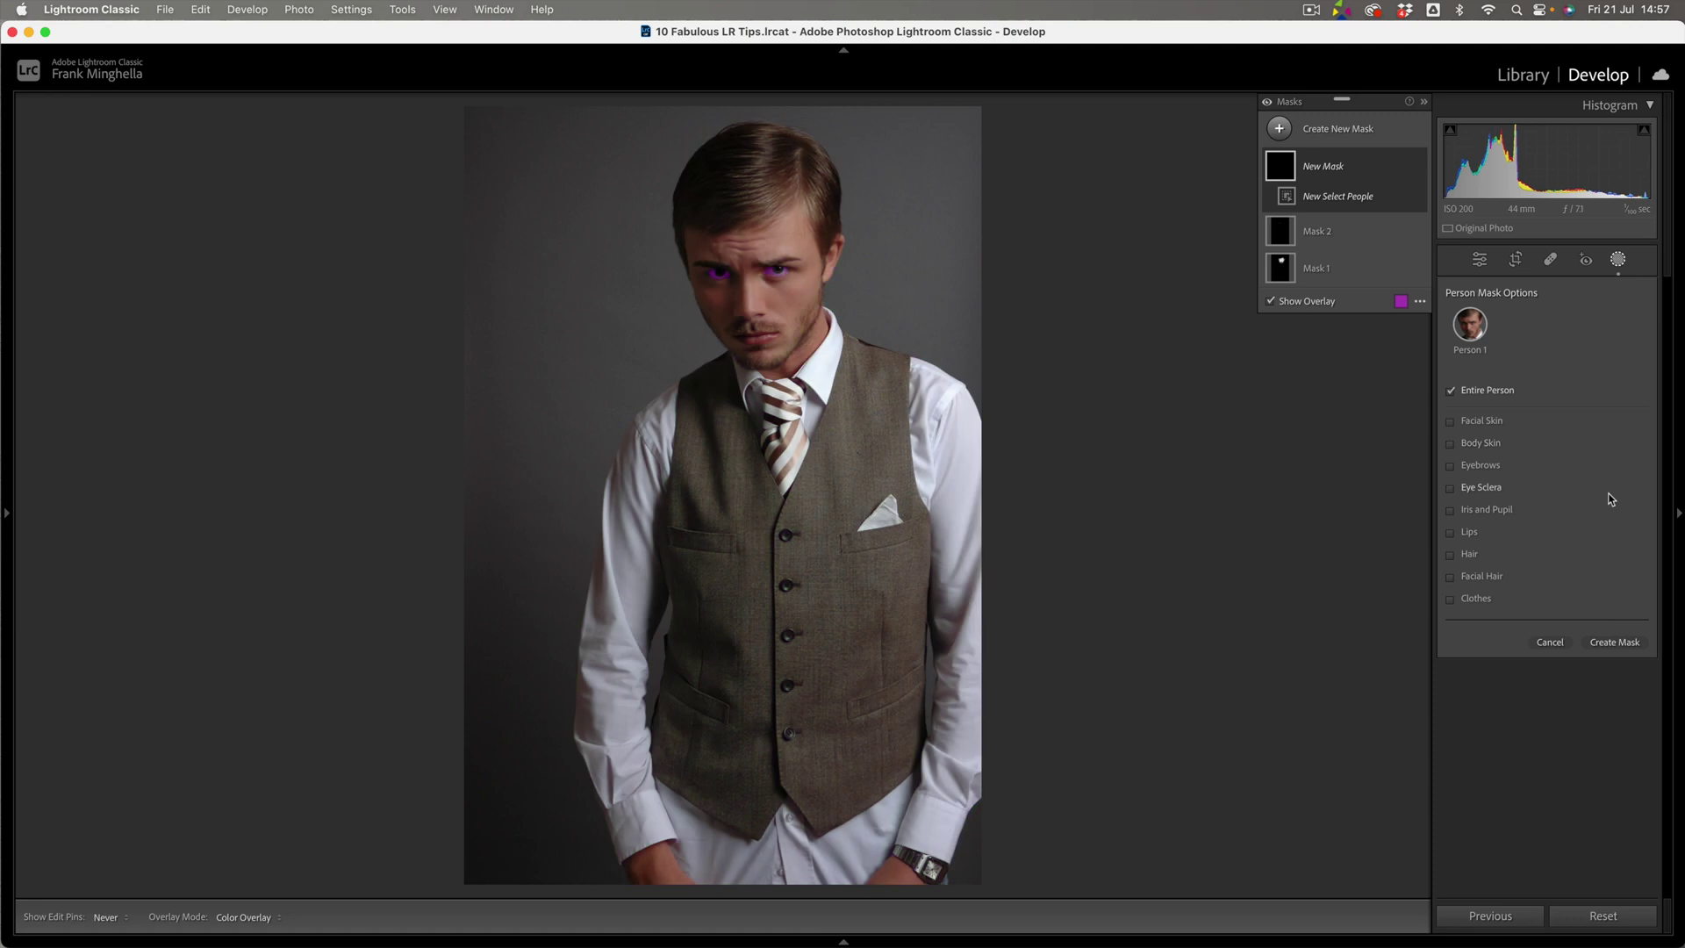
click(1450, 555)
click(1613, 642)
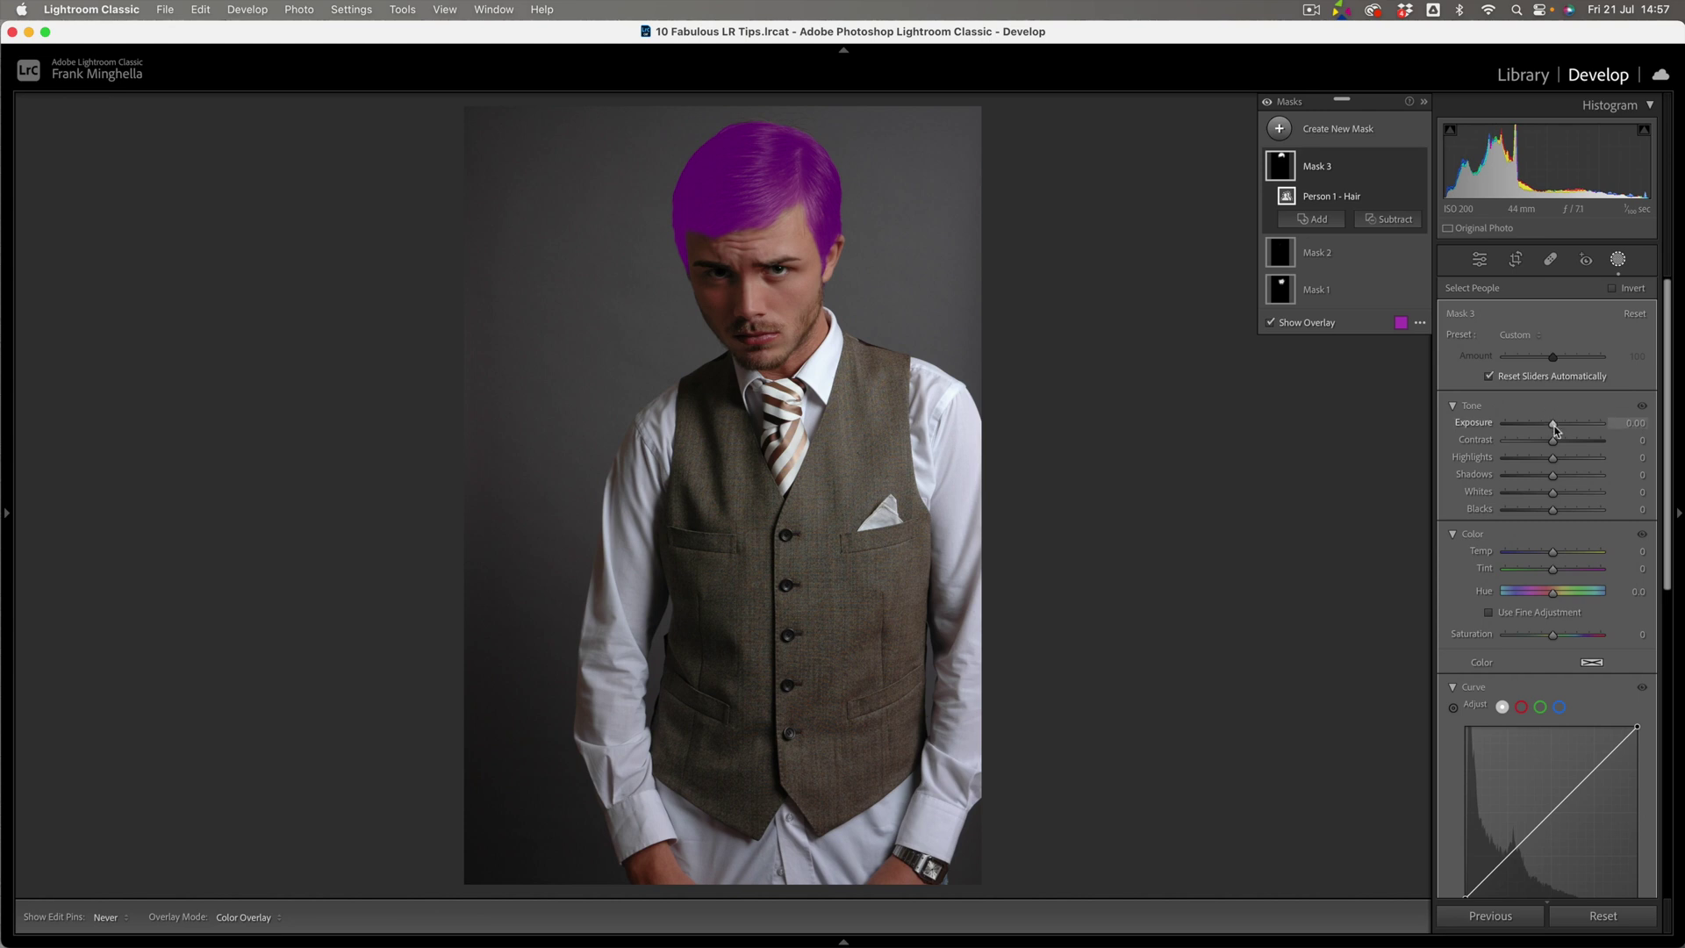
Set the hair mask's Exposure to 0.34 and Shadows to 37, and compare the portrait with the mask hidden and shown
drag(1554, 424, 1563, 430)
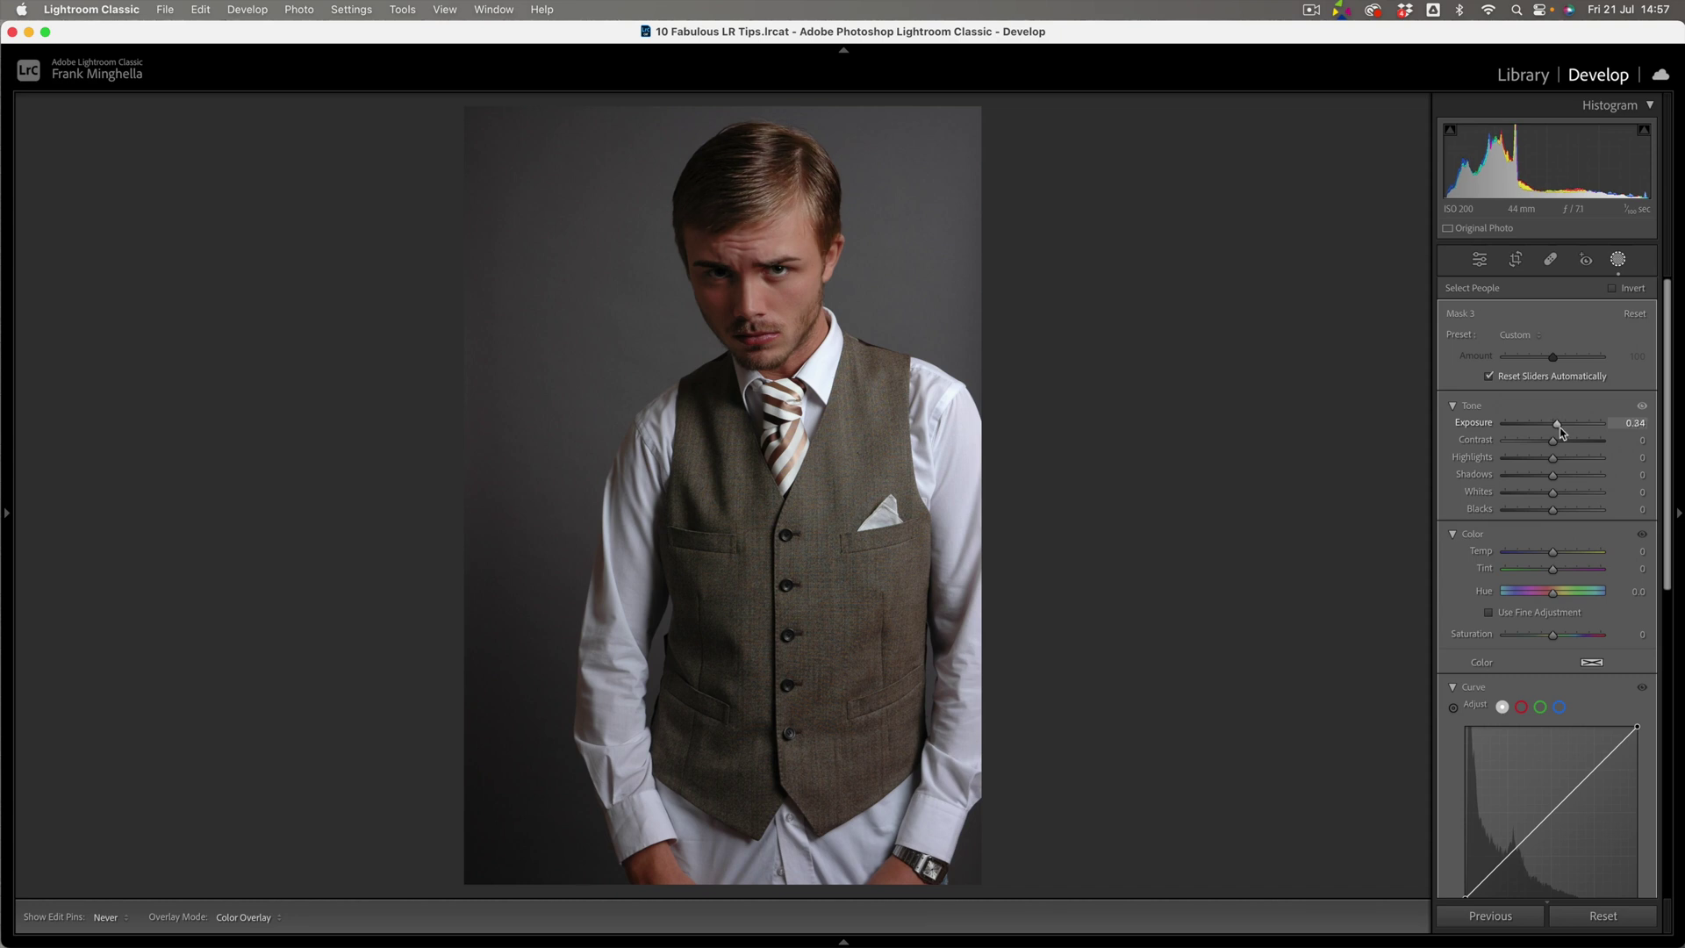
drag(1559, 428, 1559, 428)
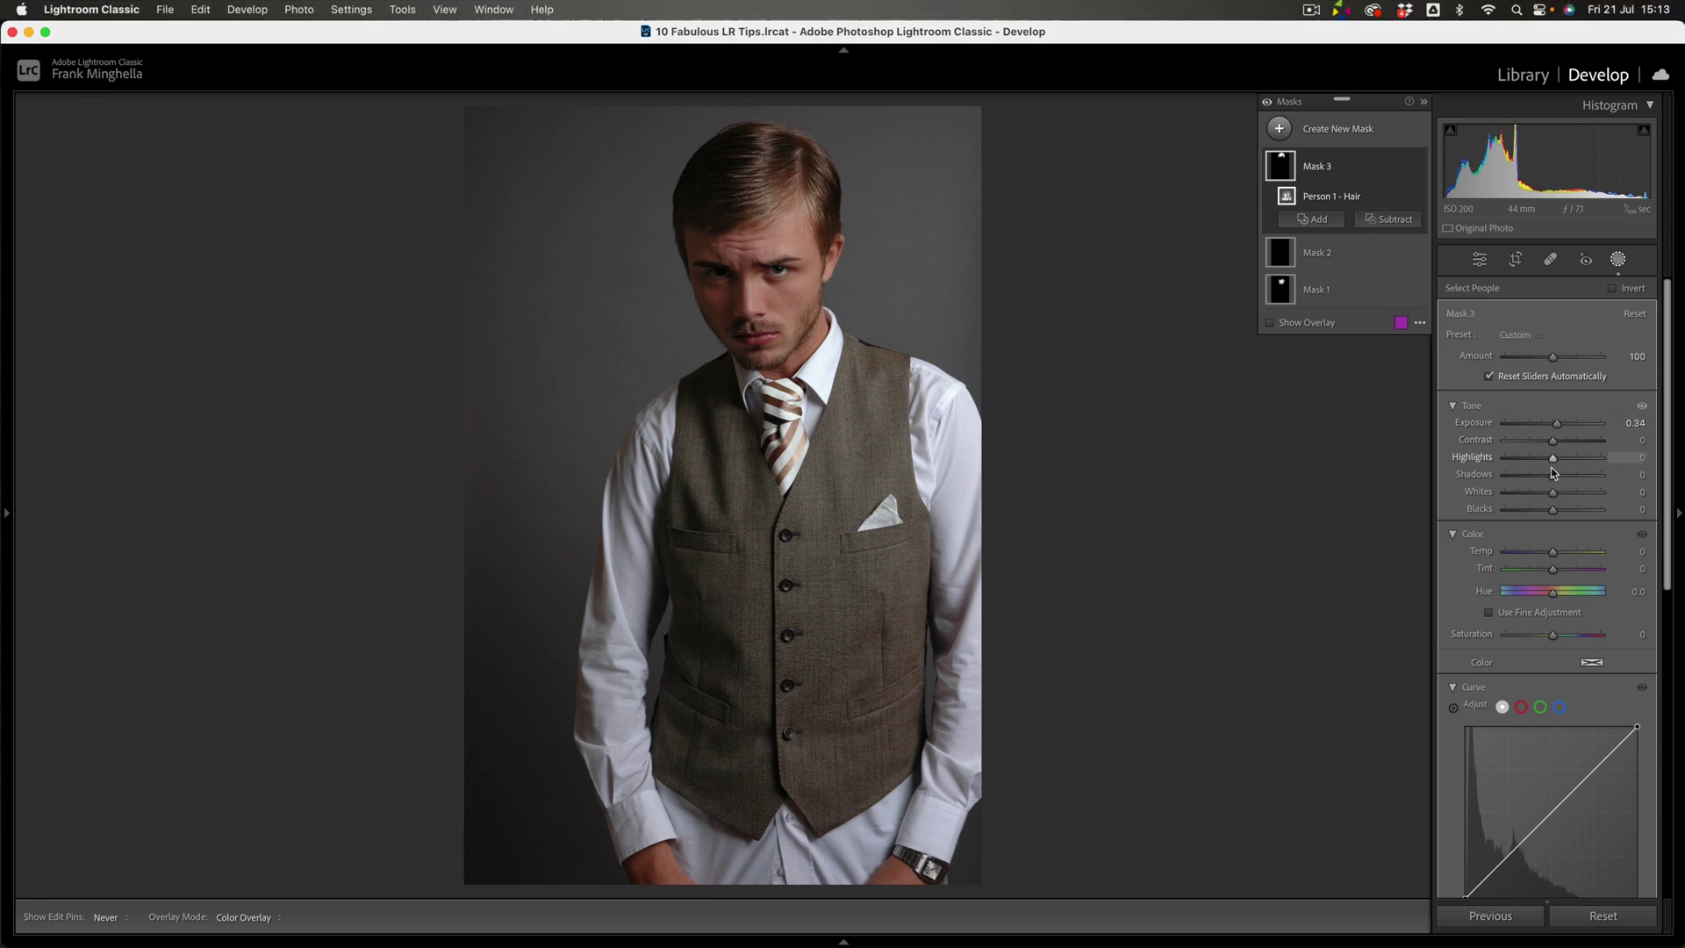
drag(1553, 475, 1572, 477)
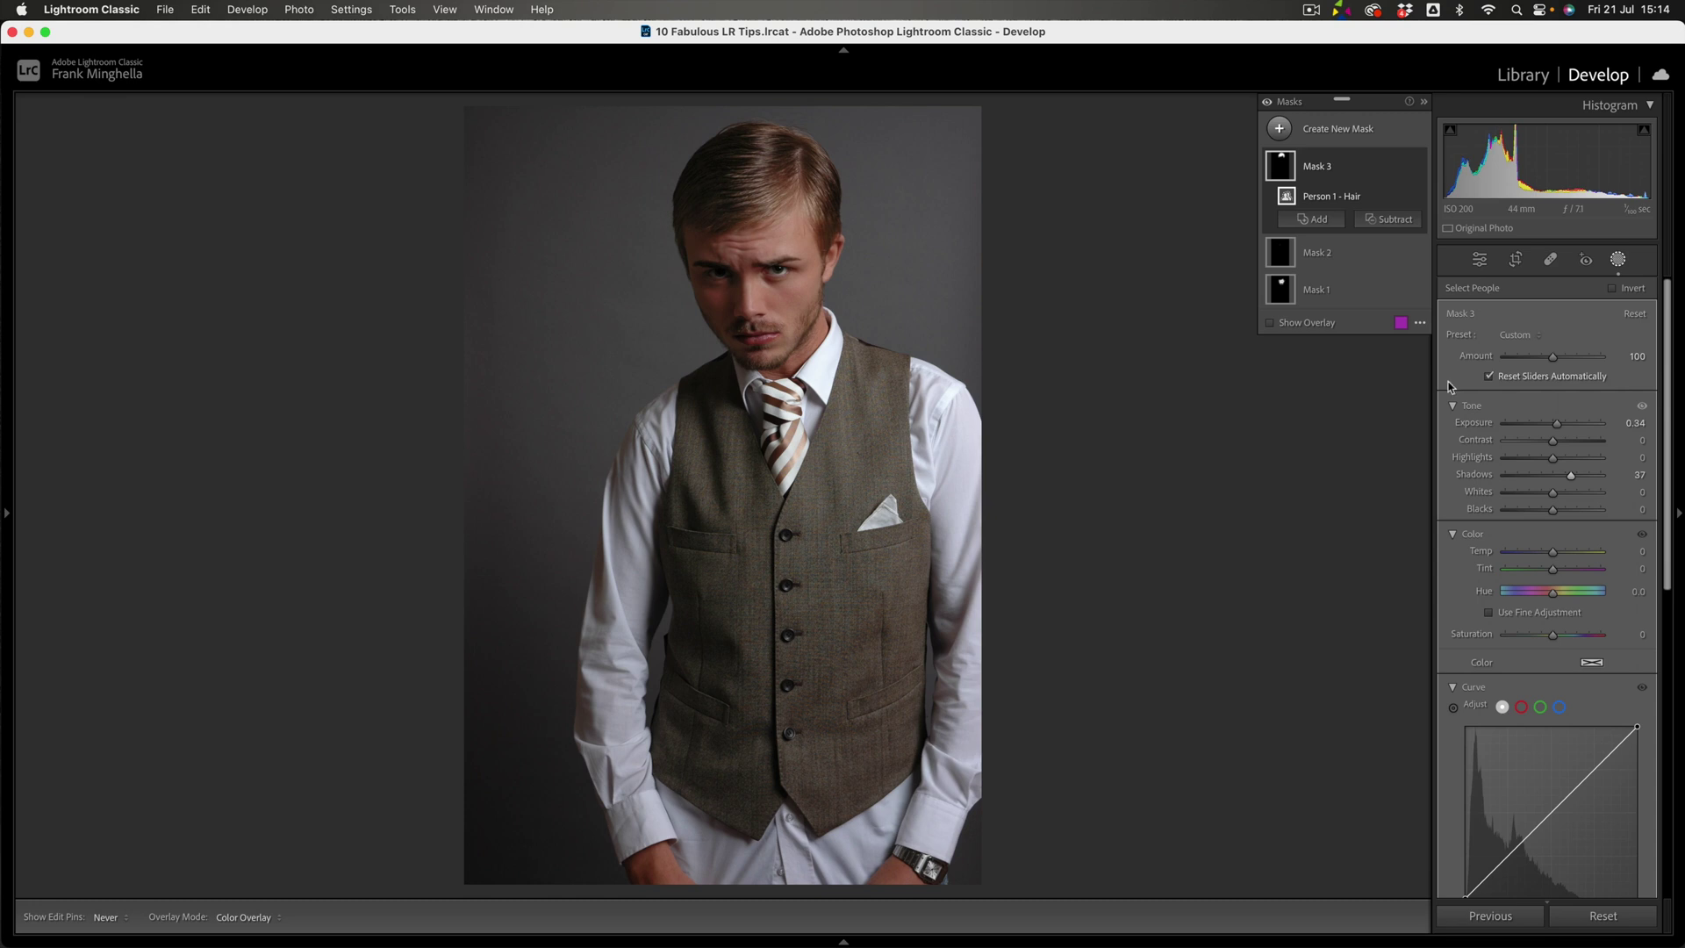
click(1417, 167)
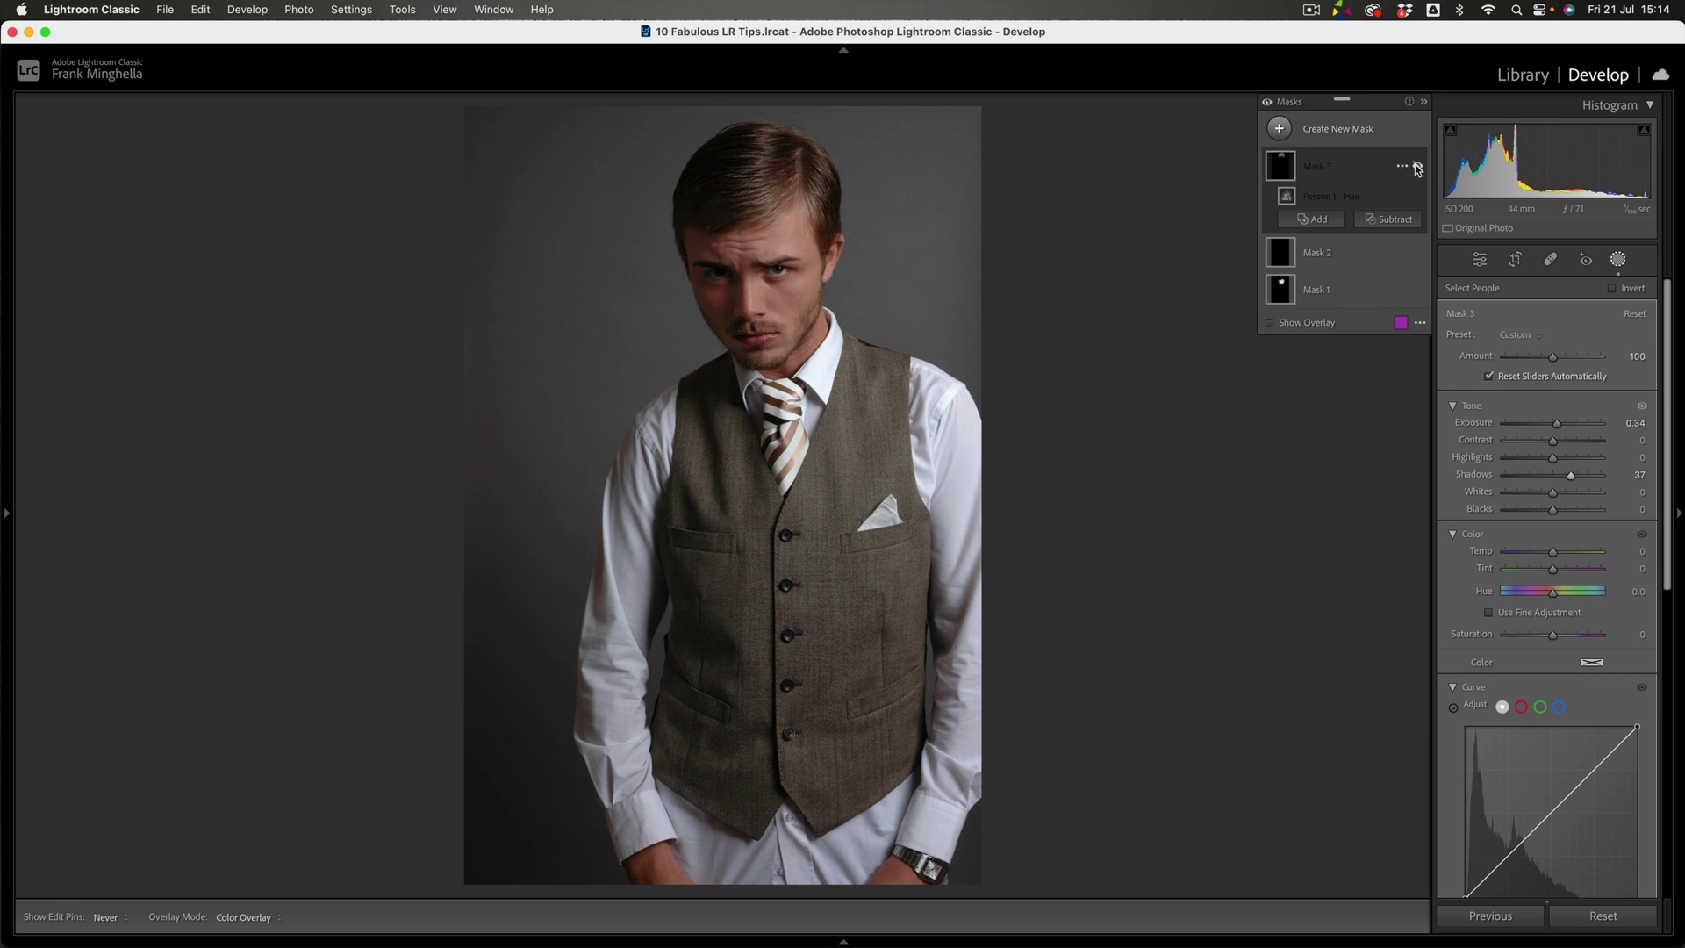
click(1417, 167)
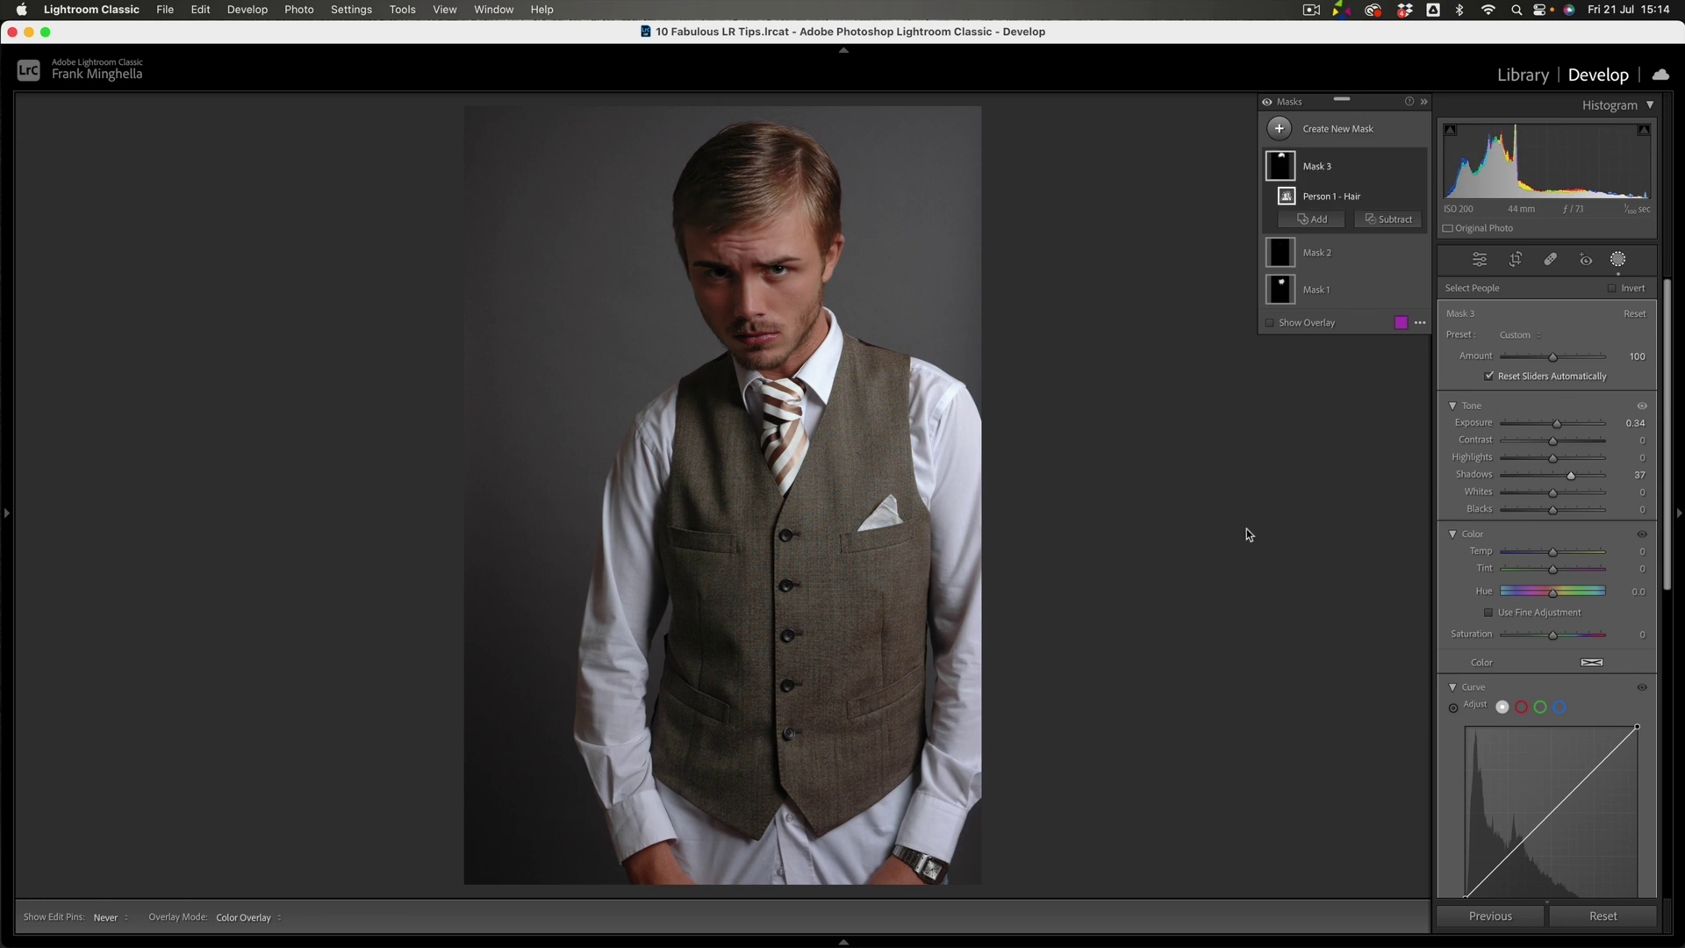
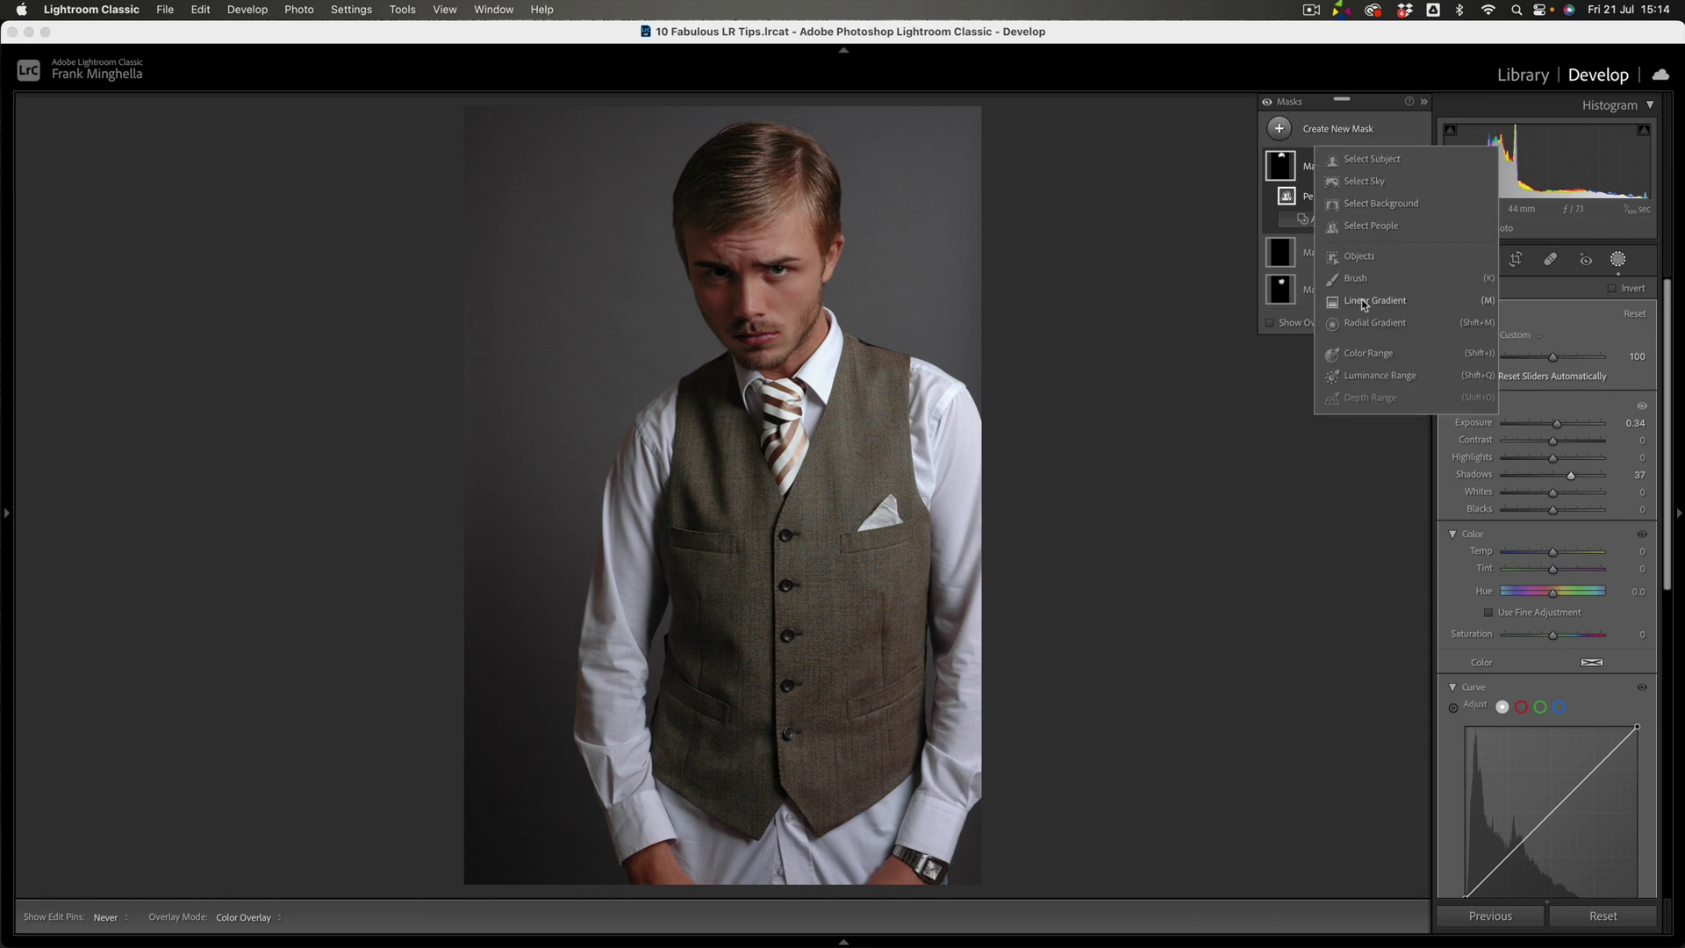
Add a Linear Gradient mask darkening the background on the left side of the portrait, with Exposure at -0.99
click(1366, 301)
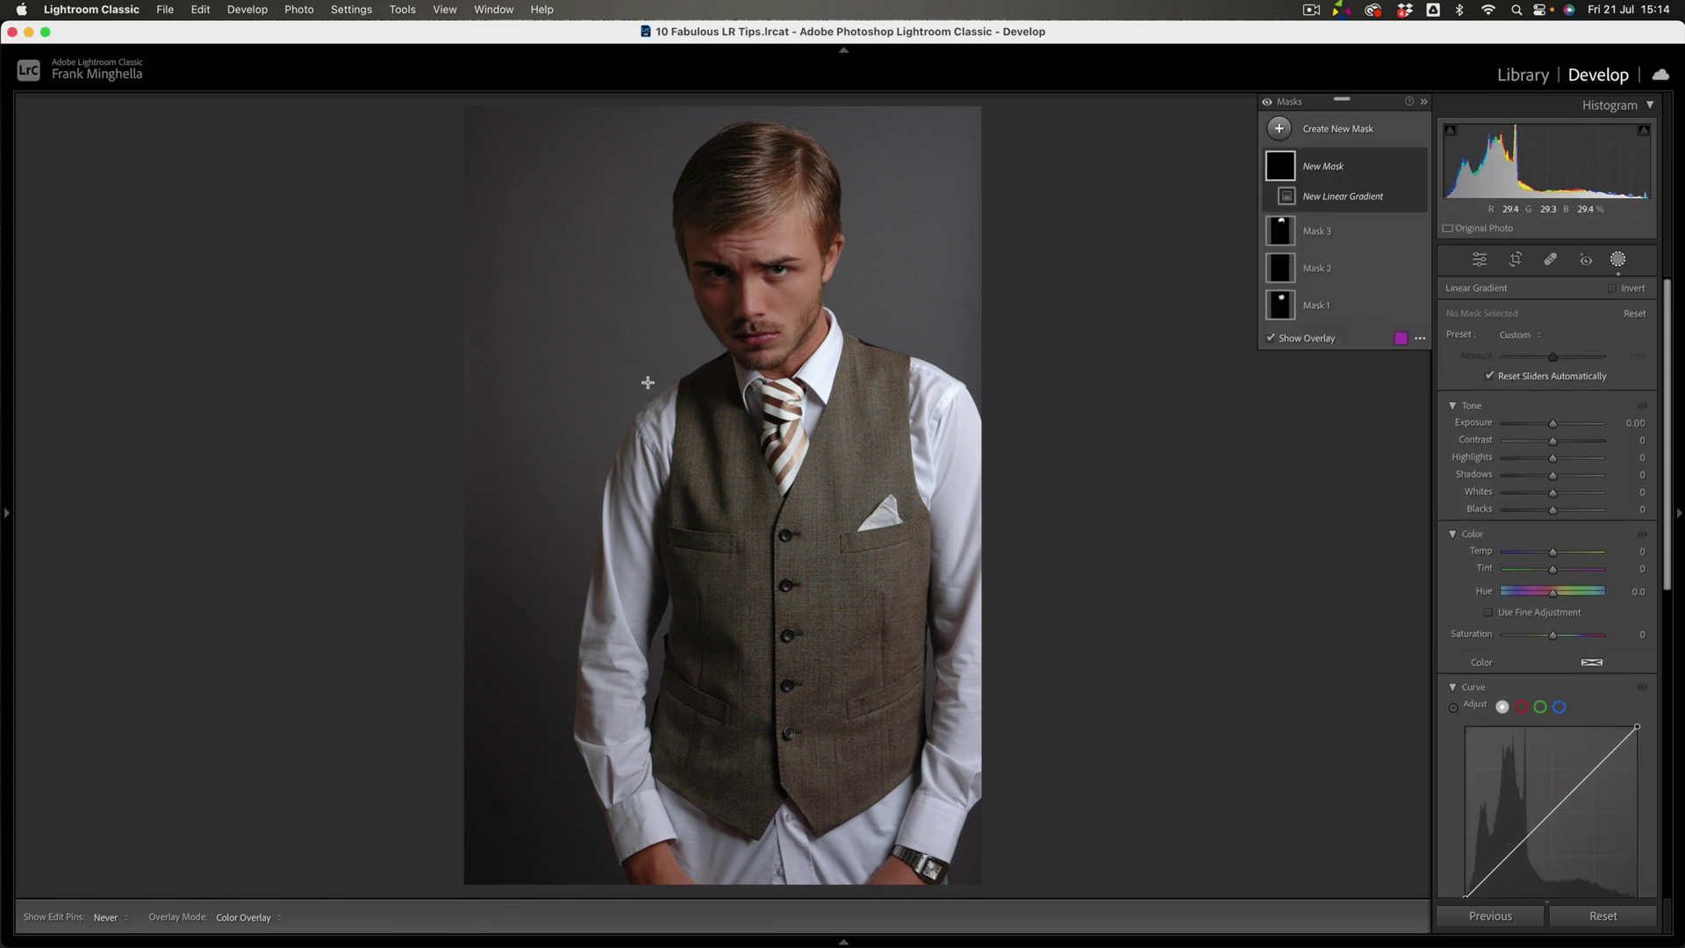
drag(649, 377, 700, 381)
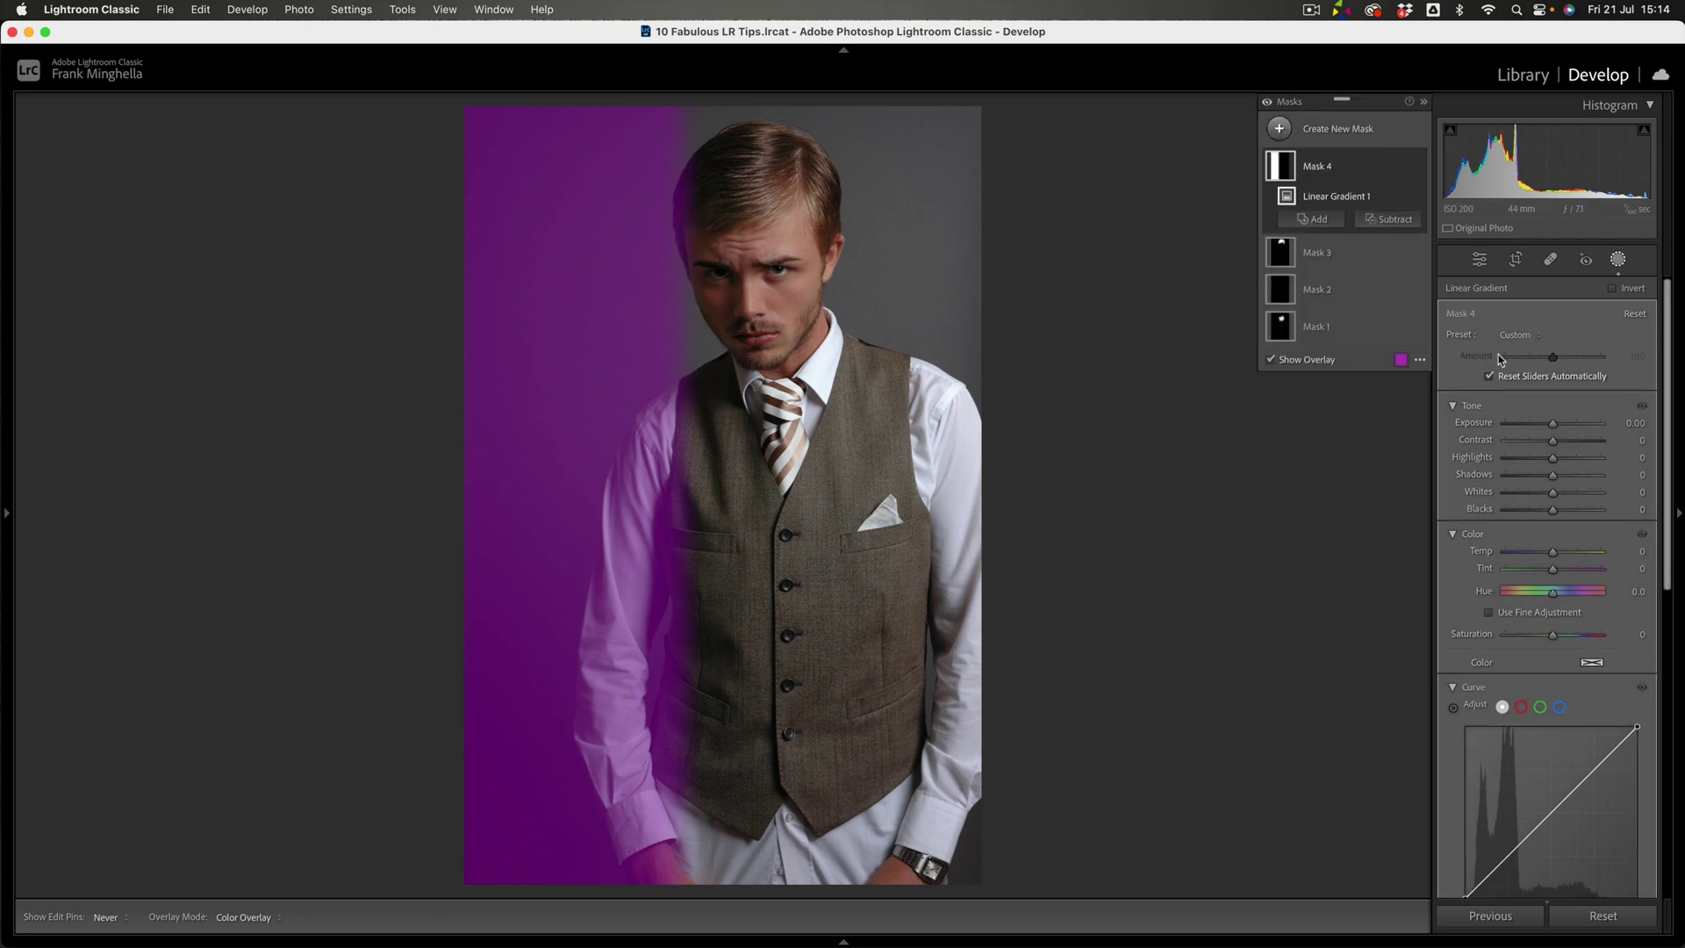
drag(1552, 427, 1543, 430)
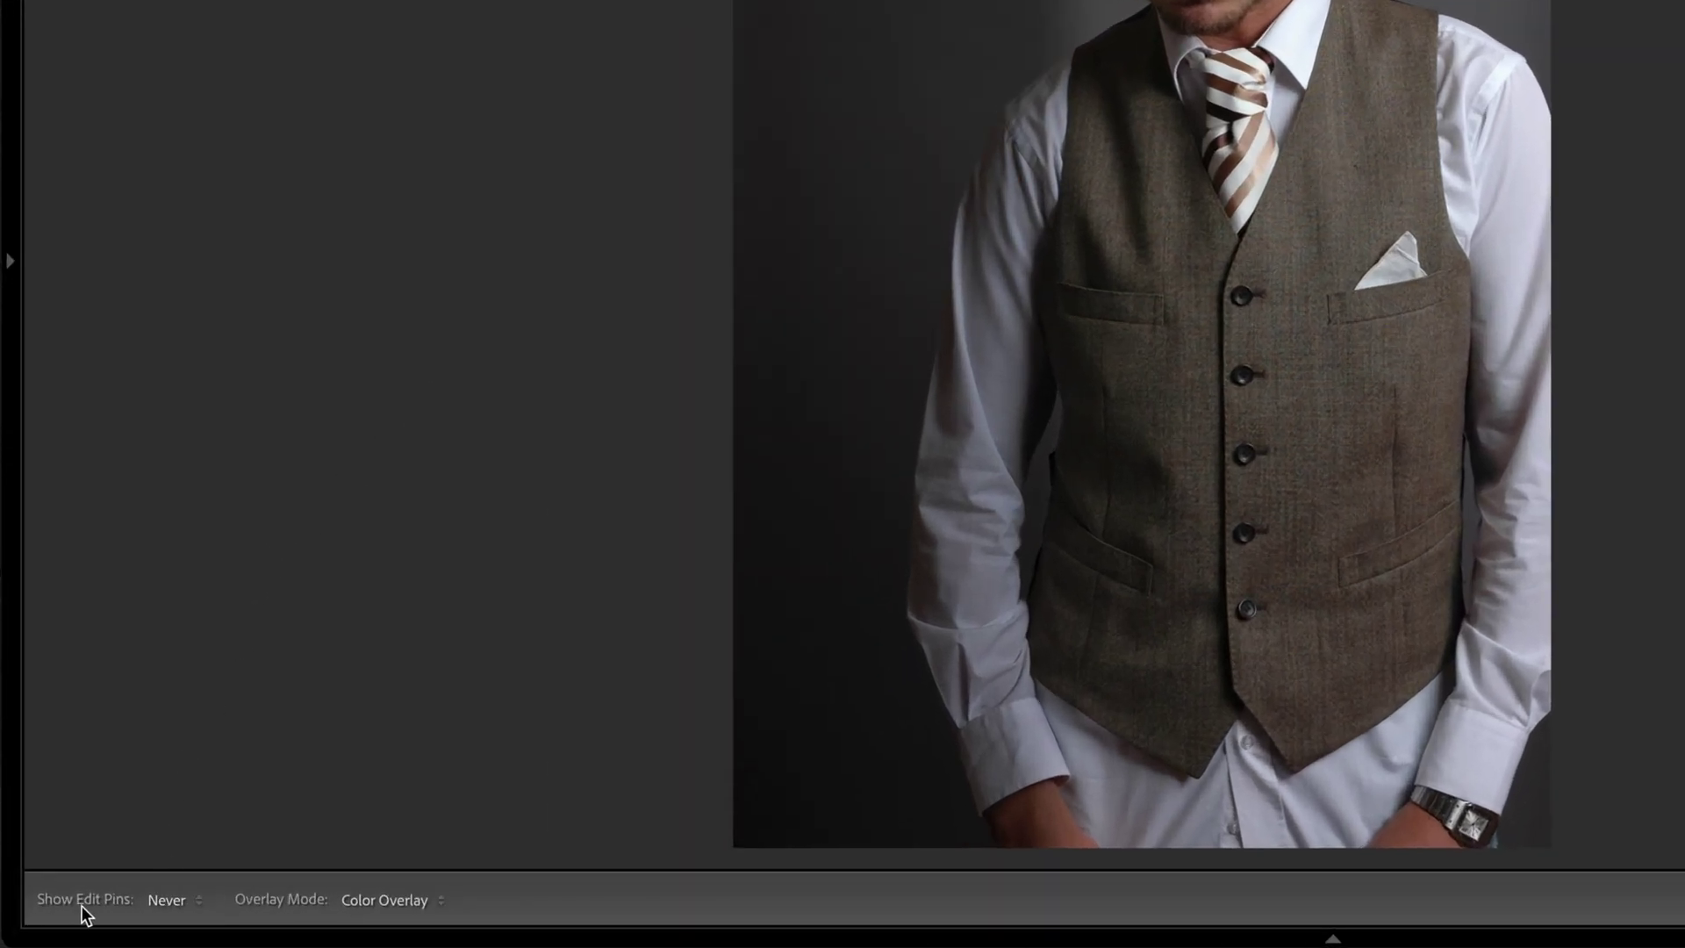
Set Show Edit Pins to Always and widen the linear gradient's transition beside the man's shoulder
click(173, 902)
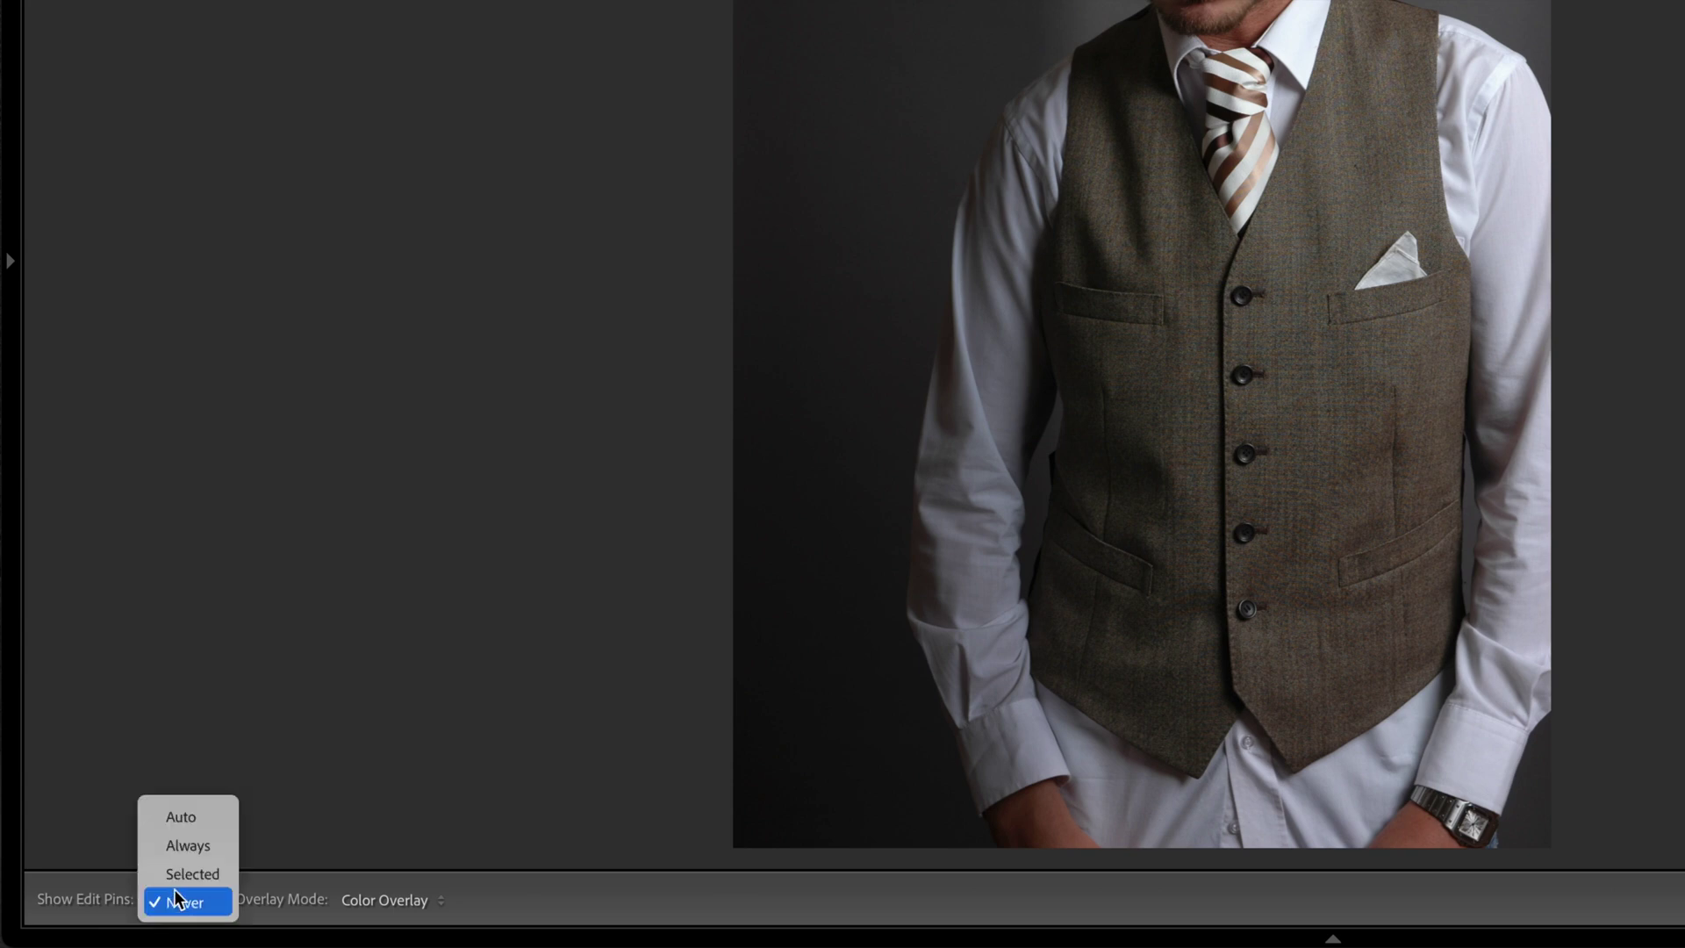
click(189, 847)
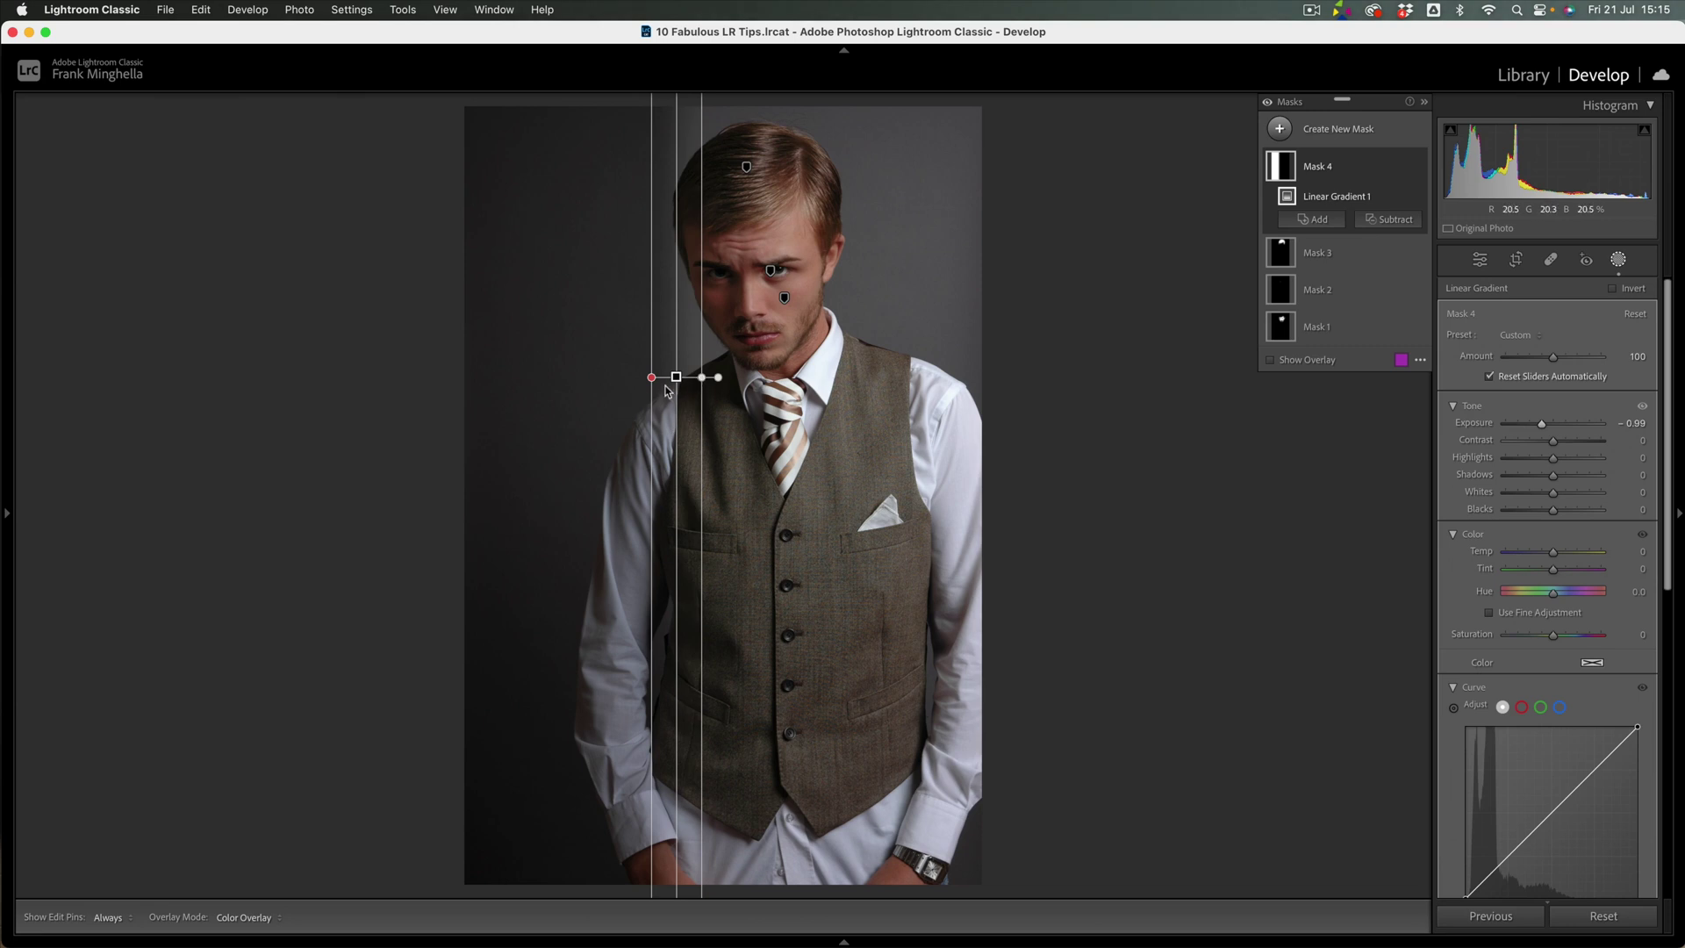
drag(699, 377, 607, 385)
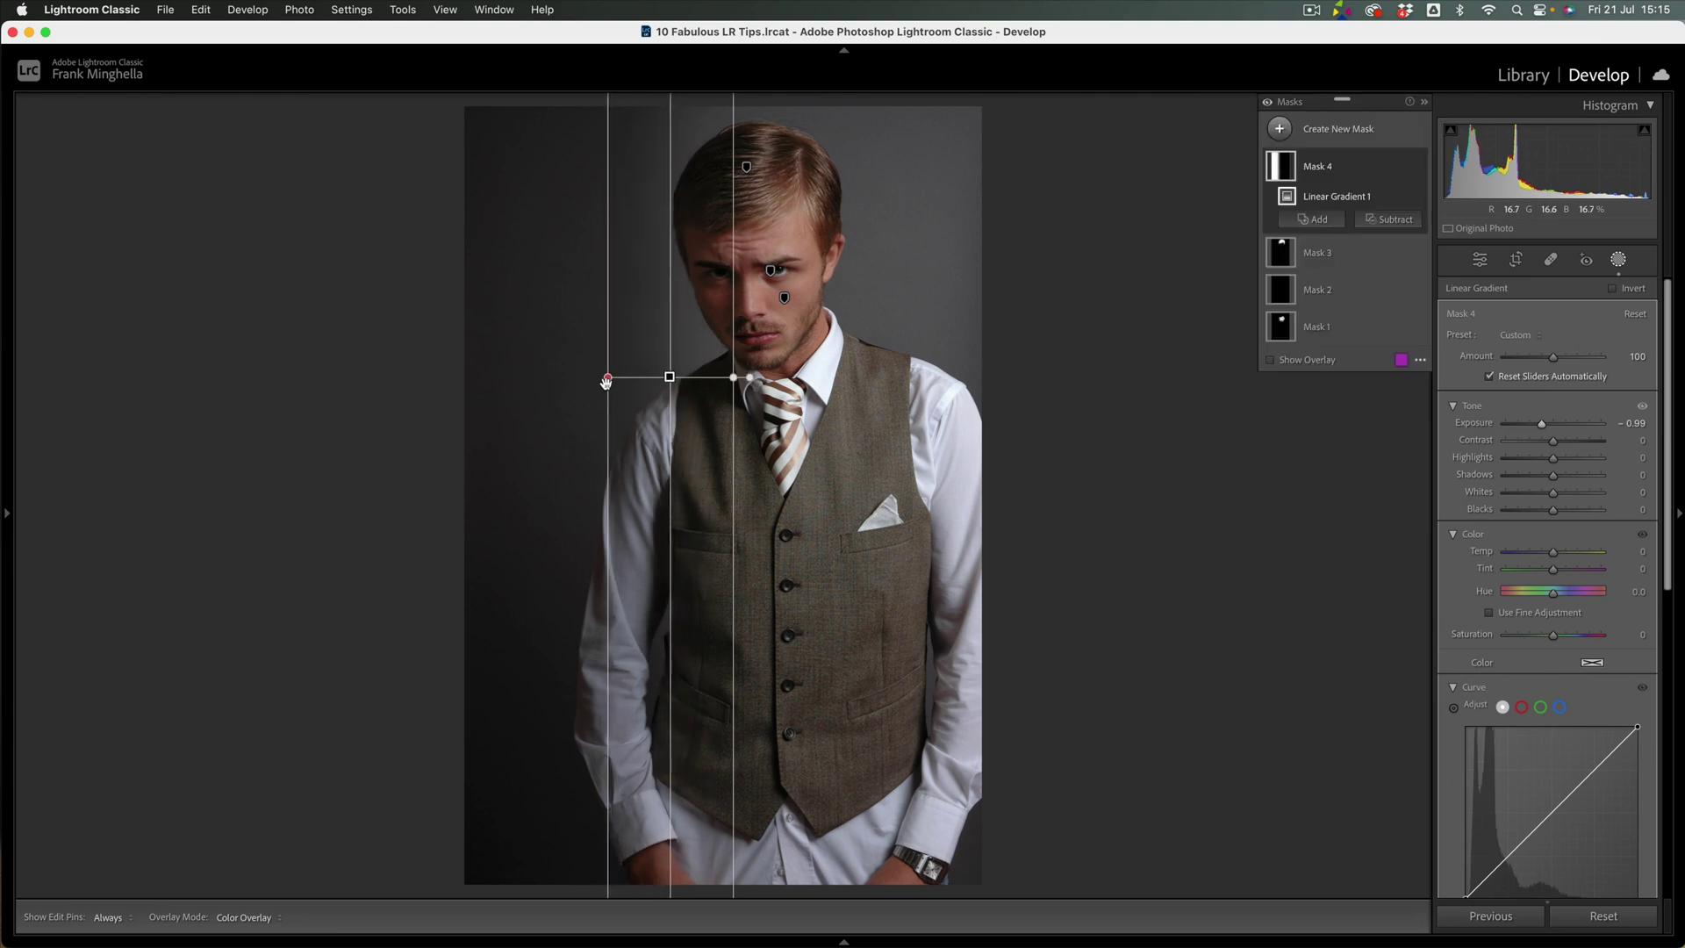
Set Show Edit Pins to Auto, shift the linear gradient slightly towards the photo's left edge and widen its transition further
click(109, 917)
click(115, 843)
drag(673, 378, 657, 379)
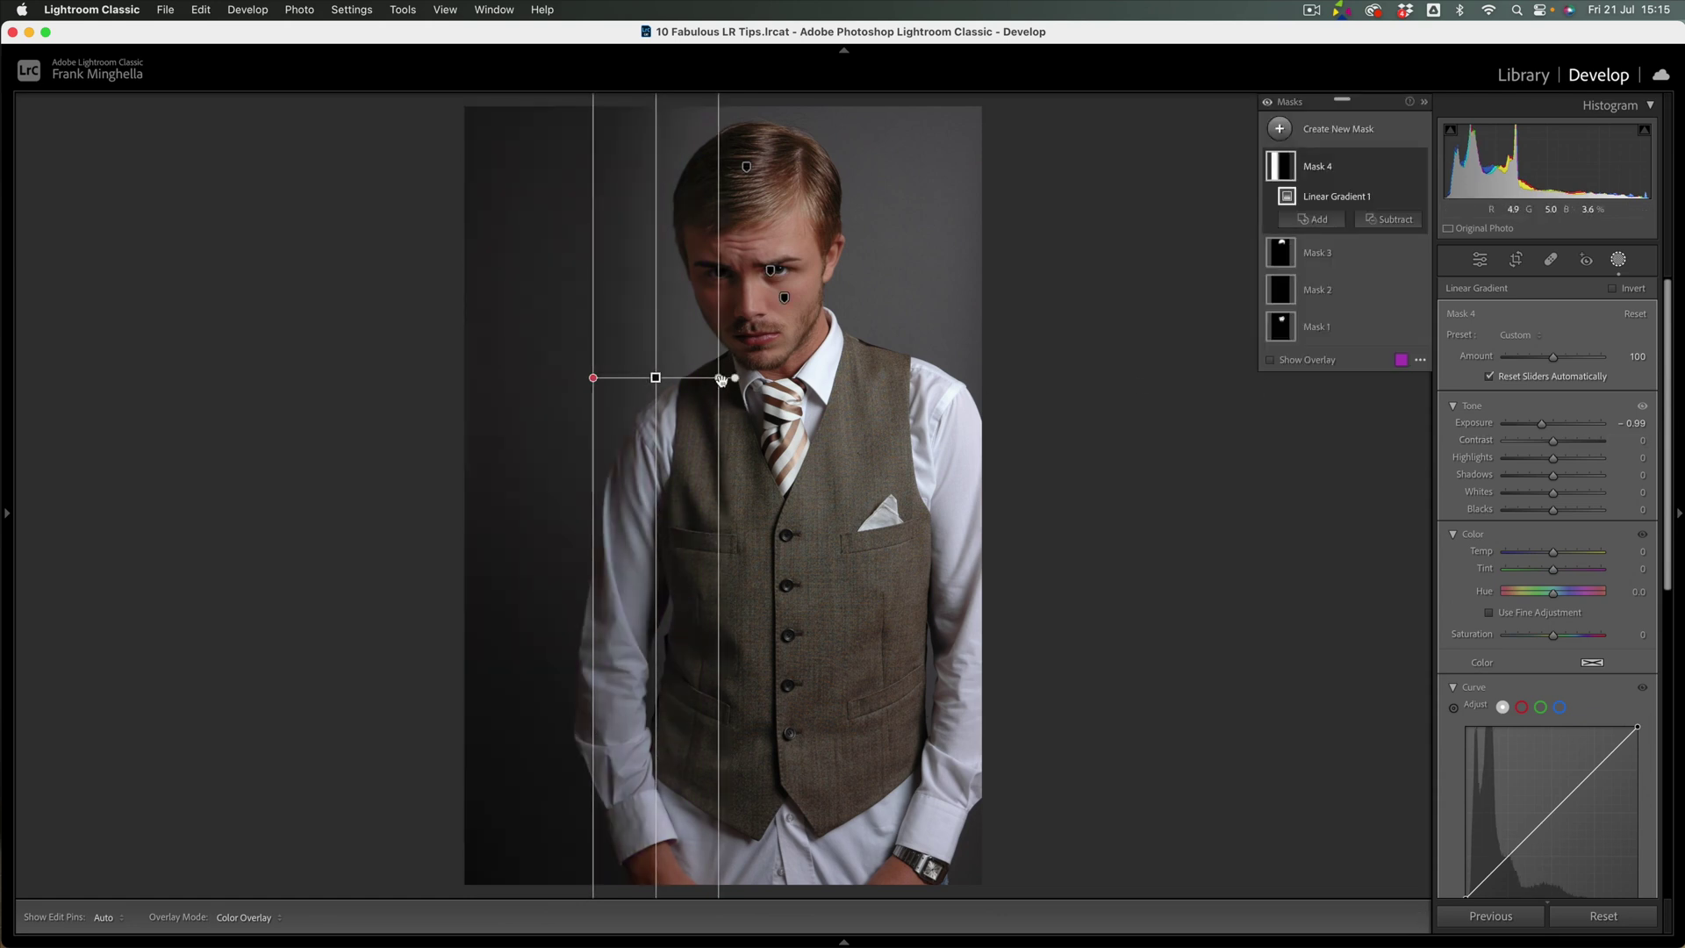
drag(718, 378, 661, 384)
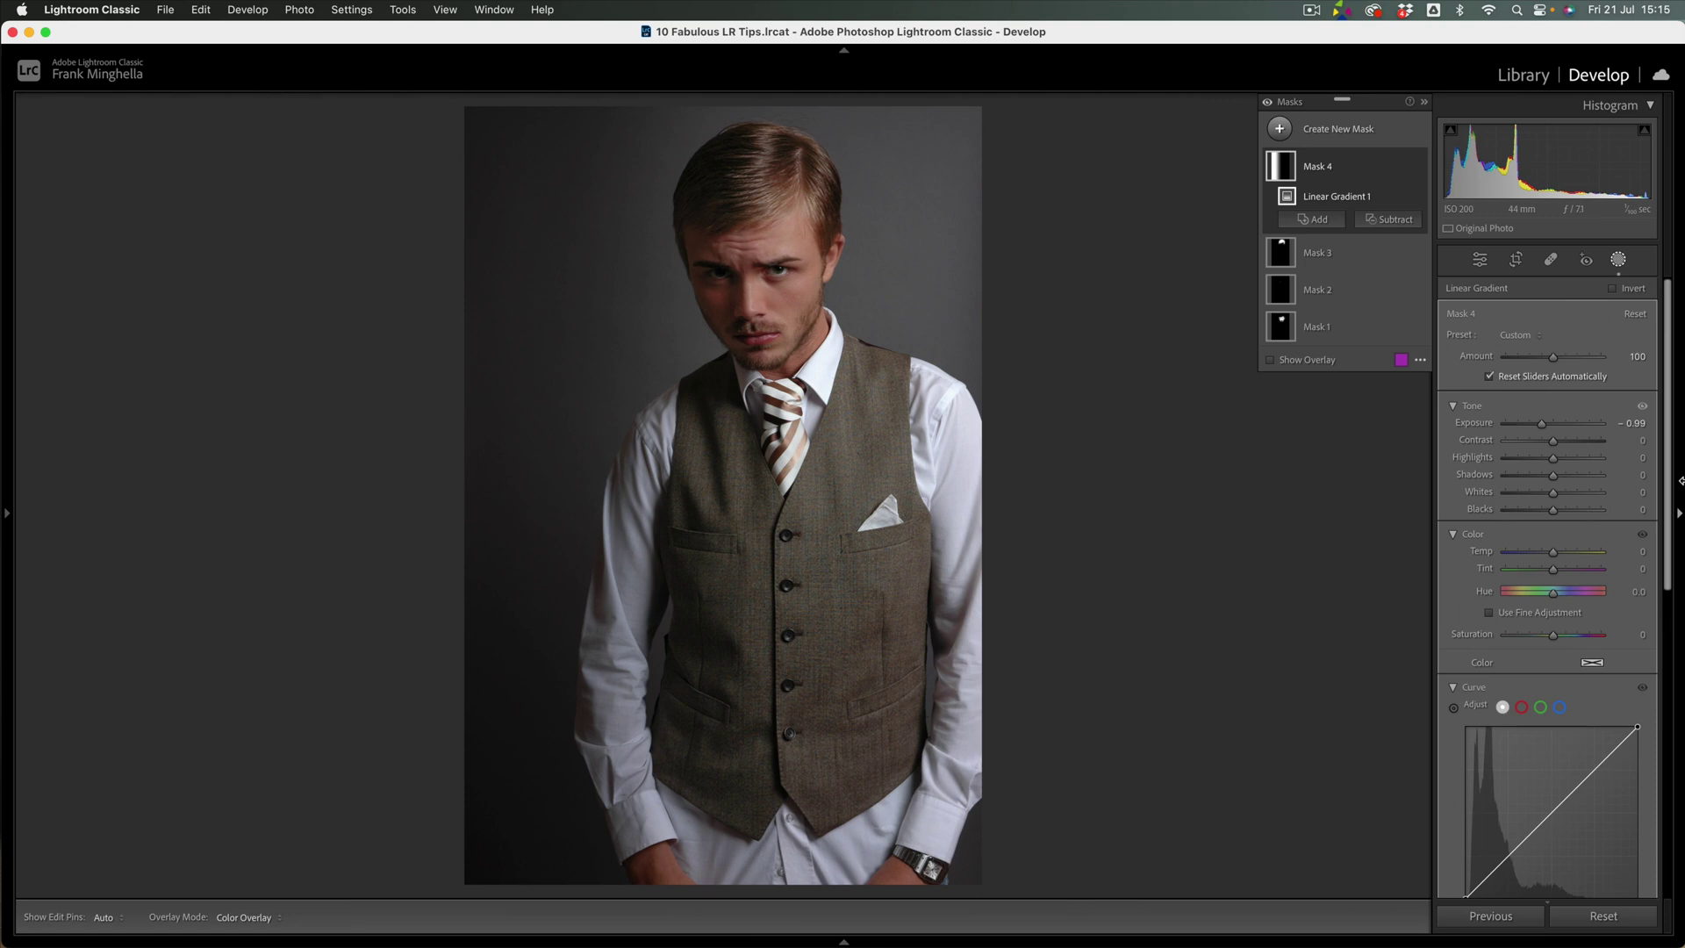
Set Show Edit Pins to Never
mouse_move(1276, 530)
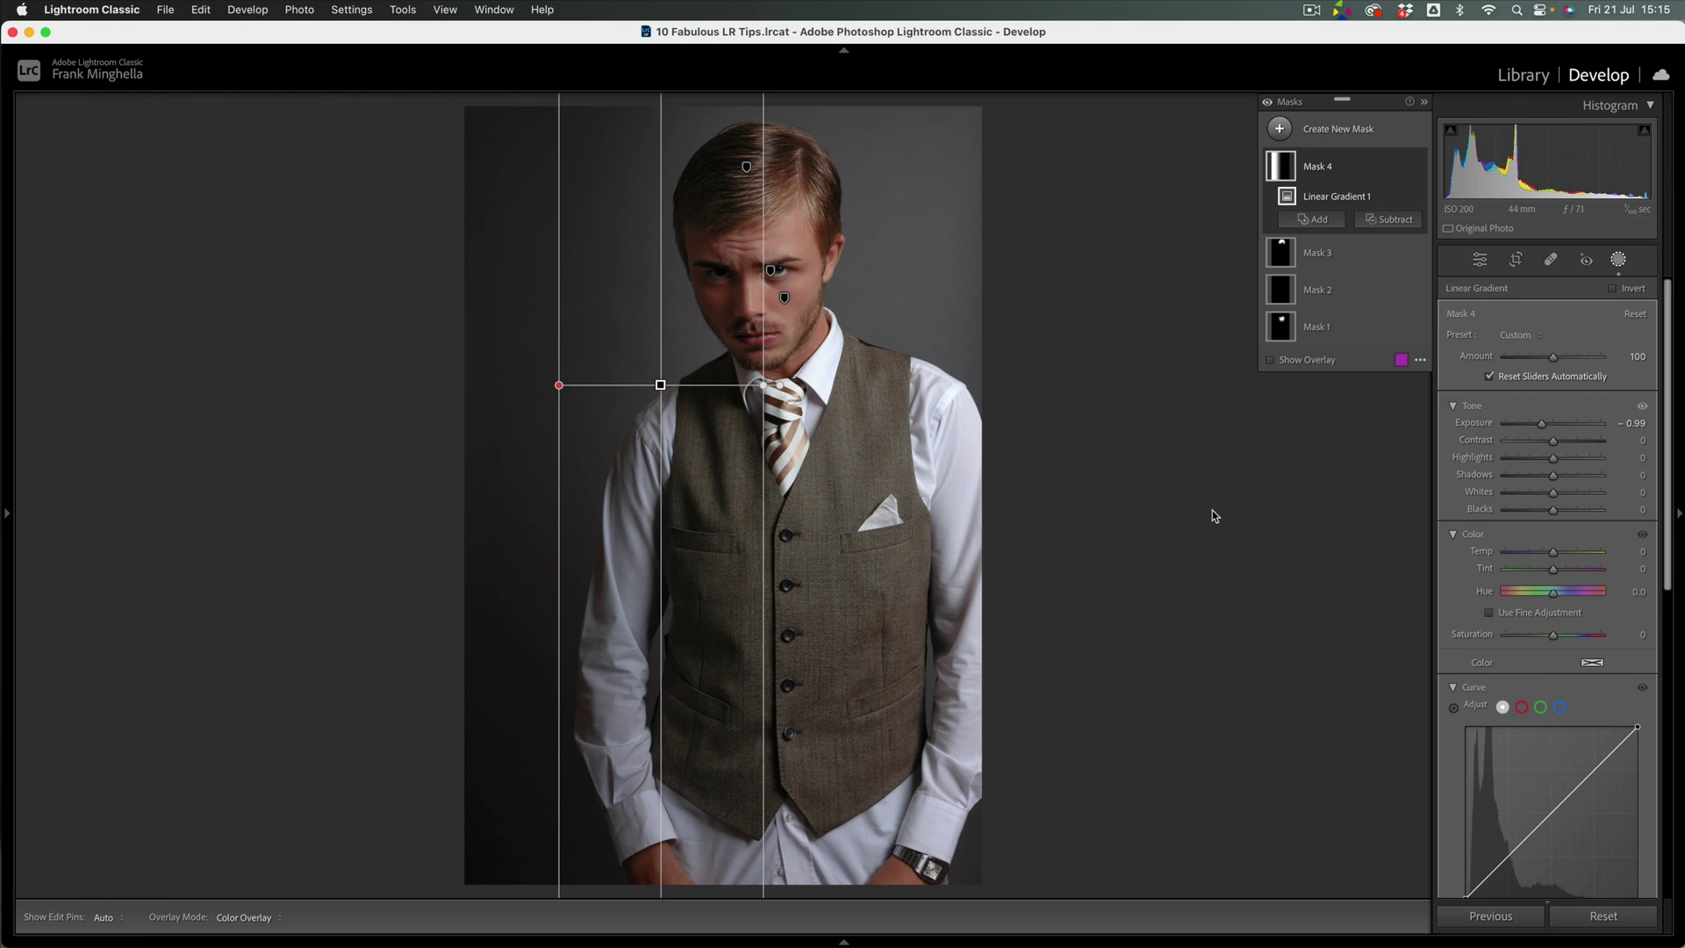
click(104, 917)
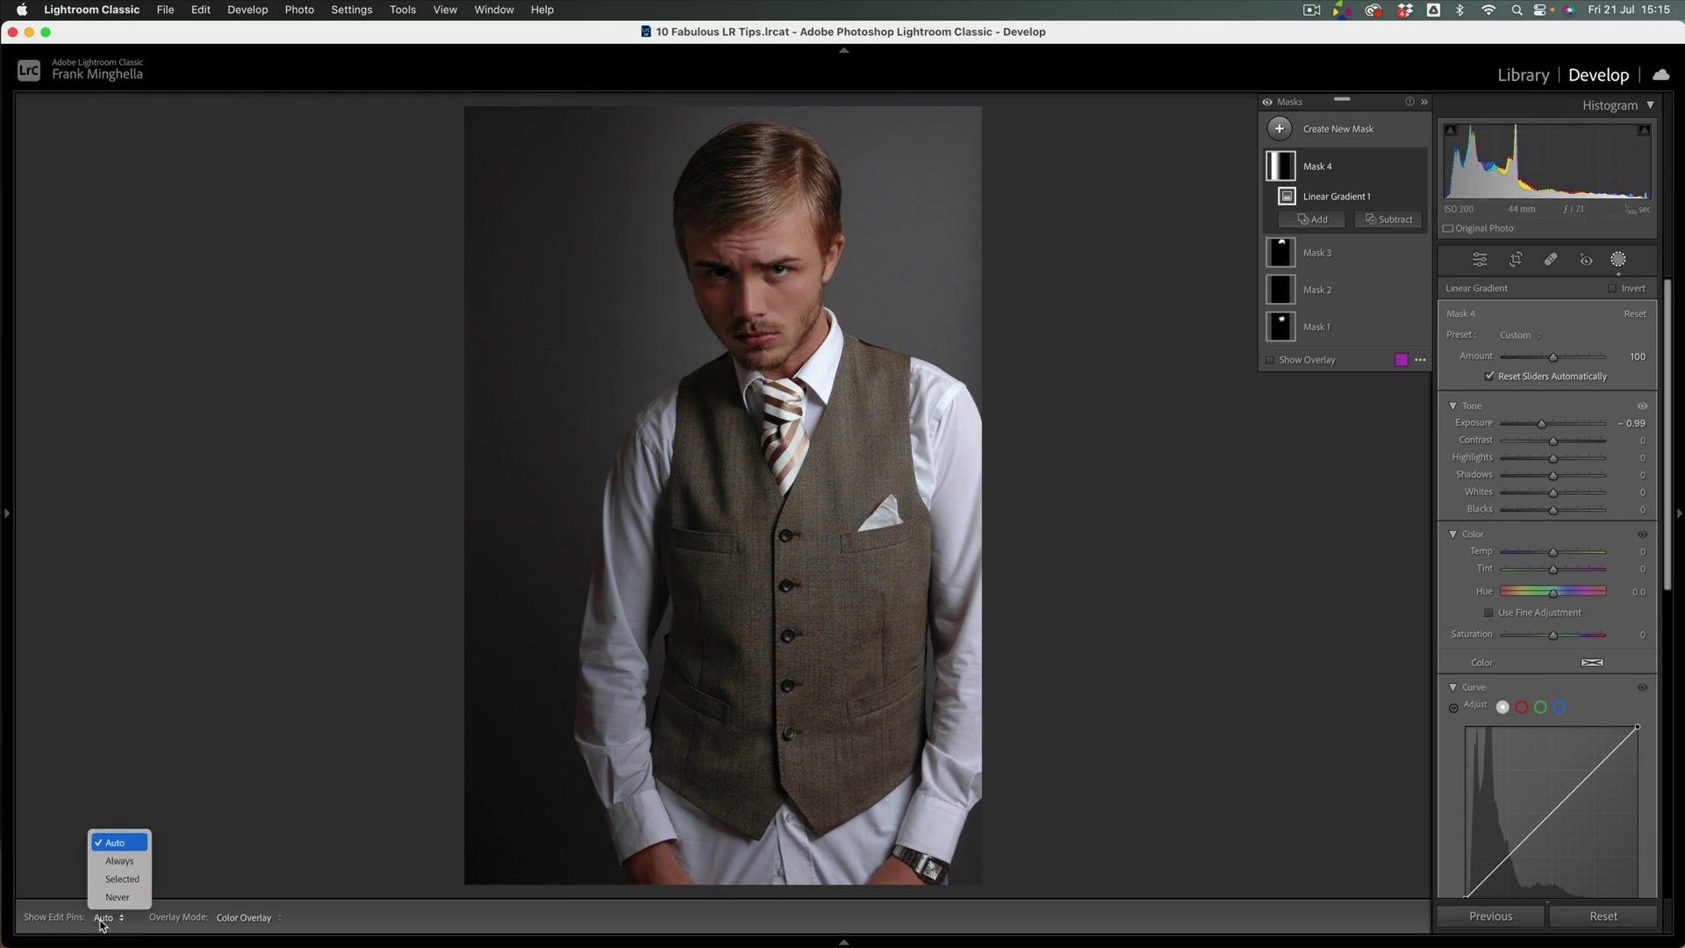
click(117, 897)
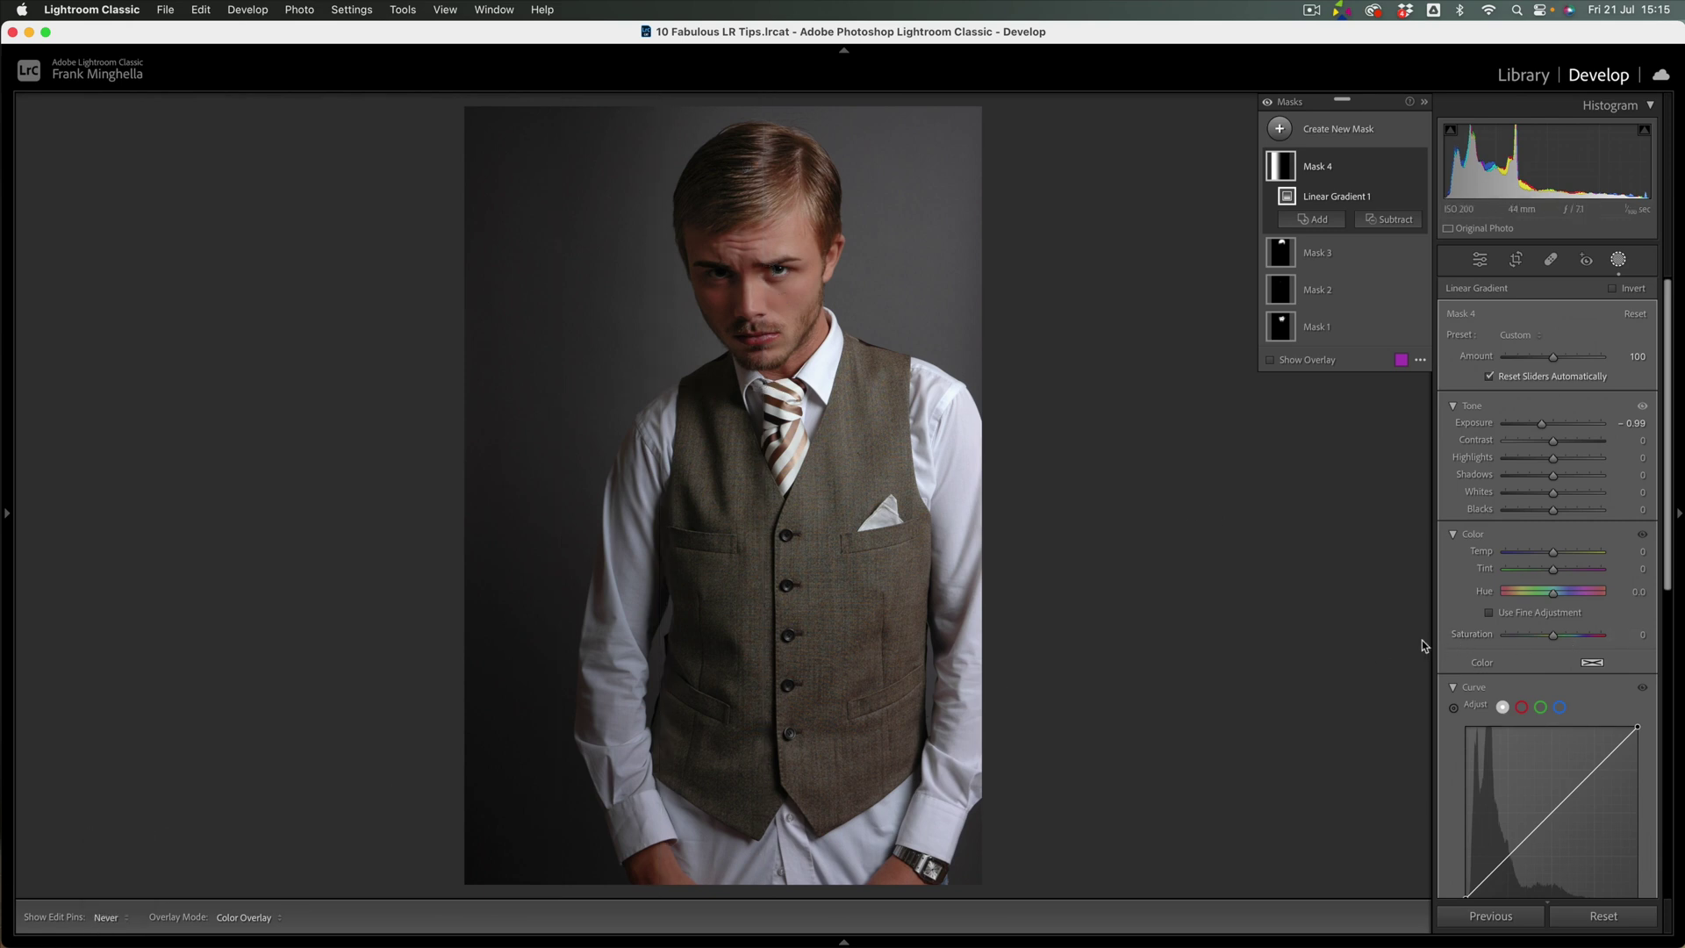
Close the masking tools and compare the masked portrait with its Before version
click(1619, 260)
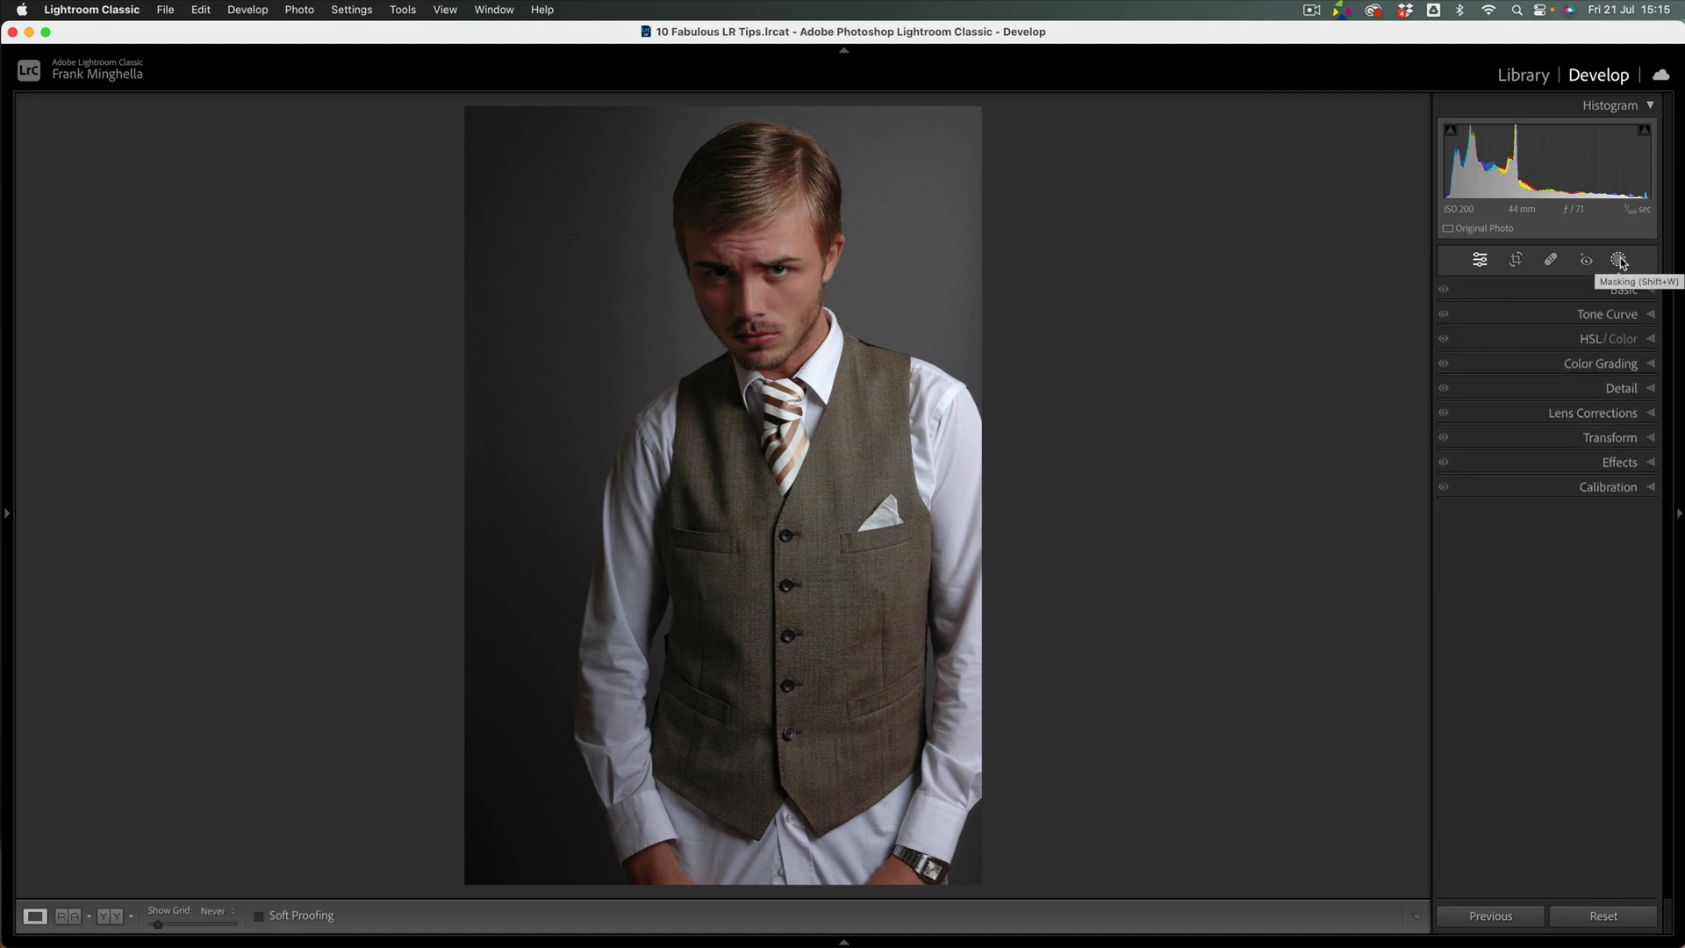
key(backslash)
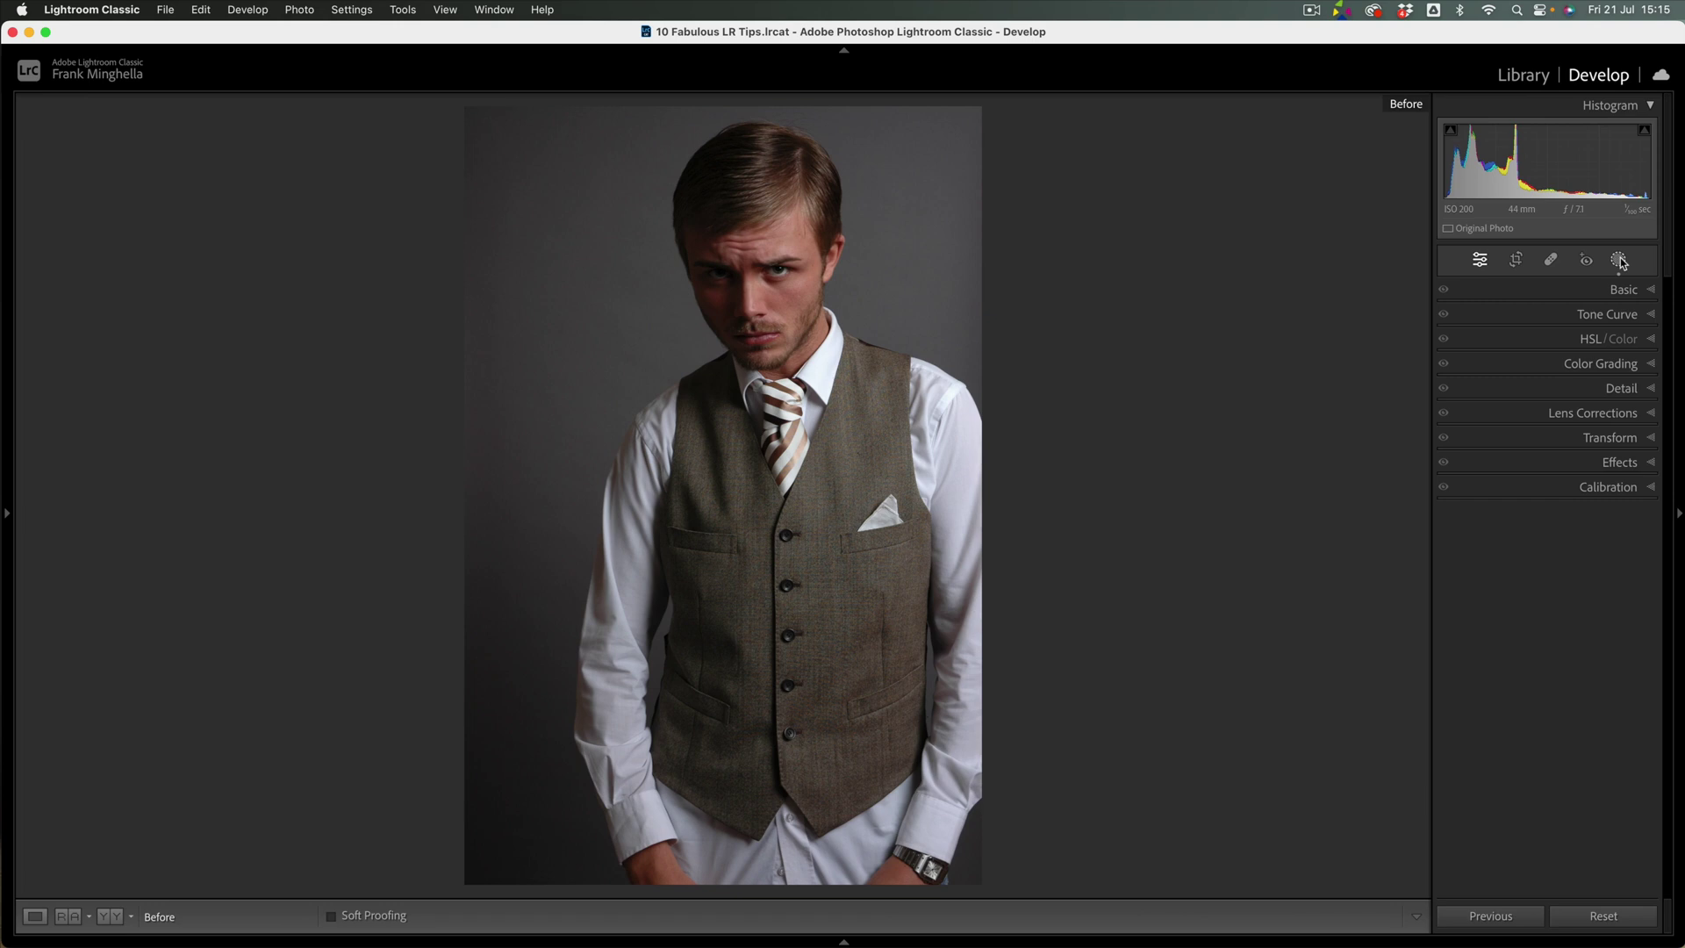
key(backslash)
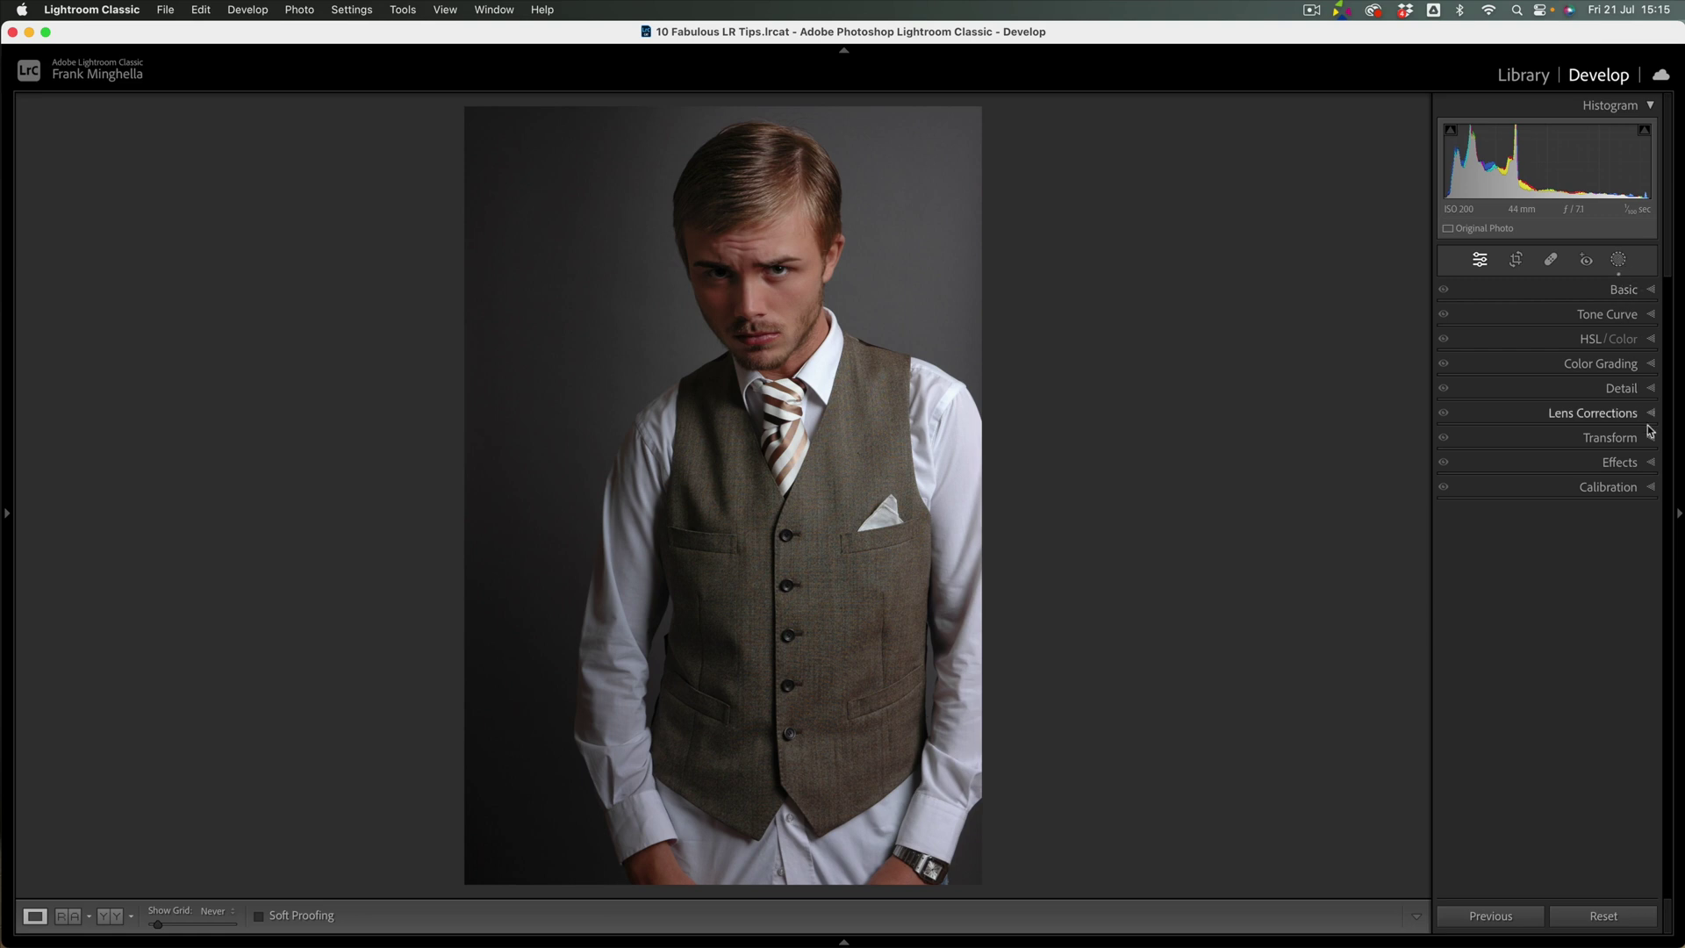
Add film grain to the portrait with Amount 17 and Roughness 30, and compare it with the Before version
click(1651, 464)
drag(1505, 618, 1532, 654)
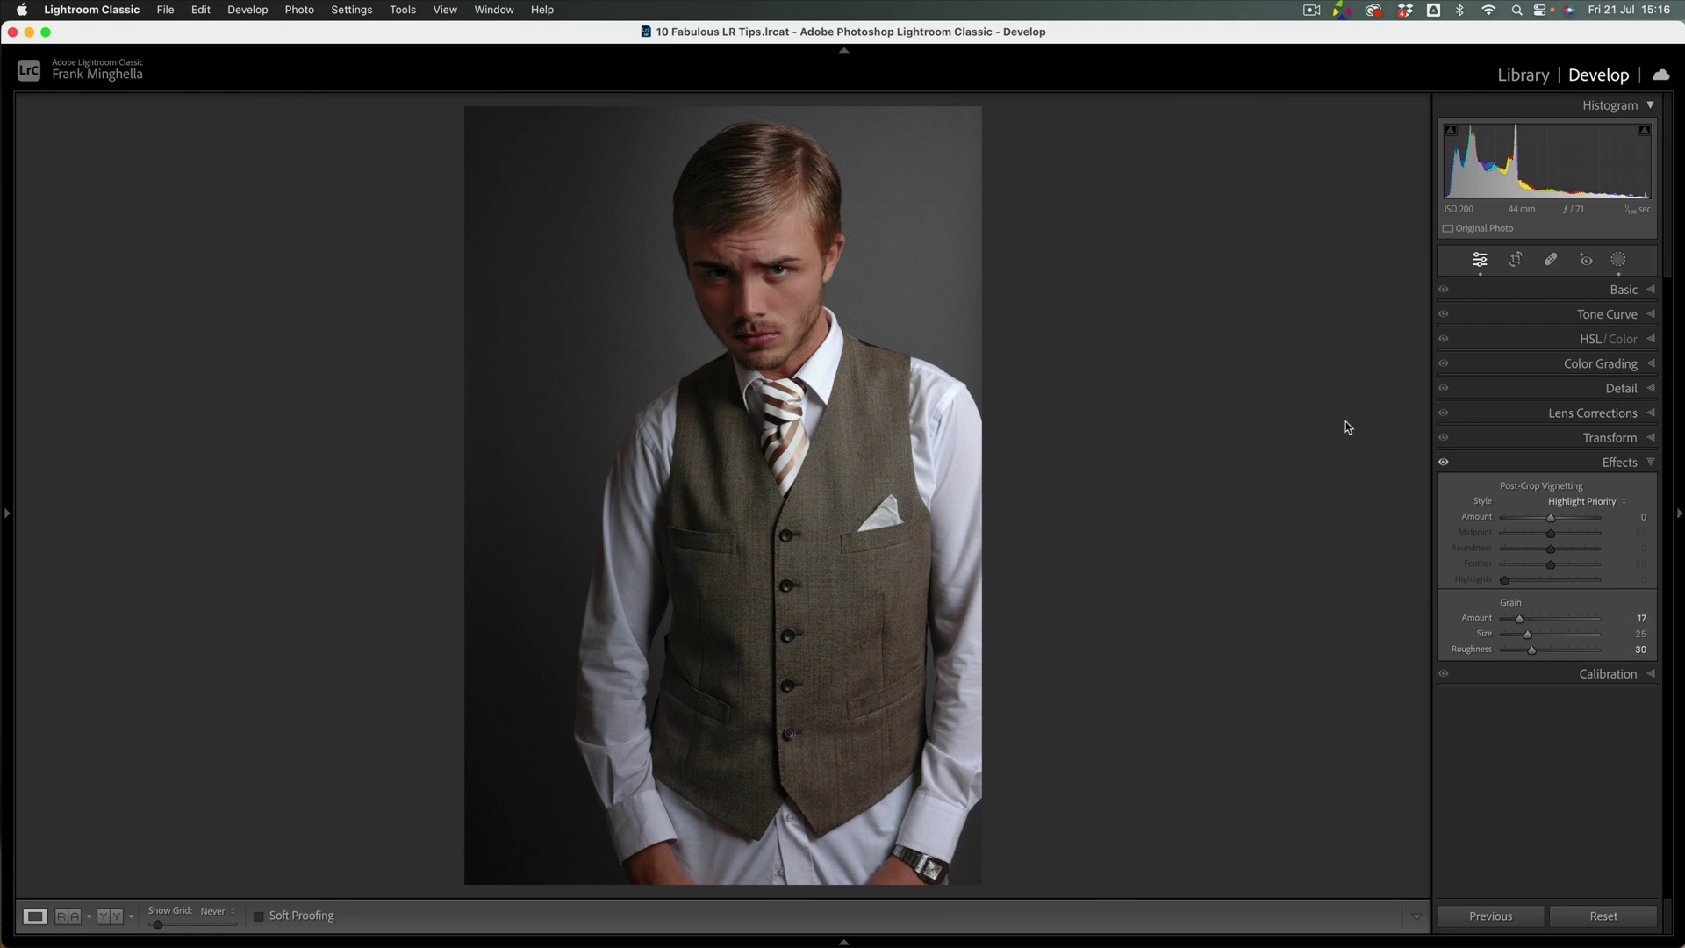
key(backslash)
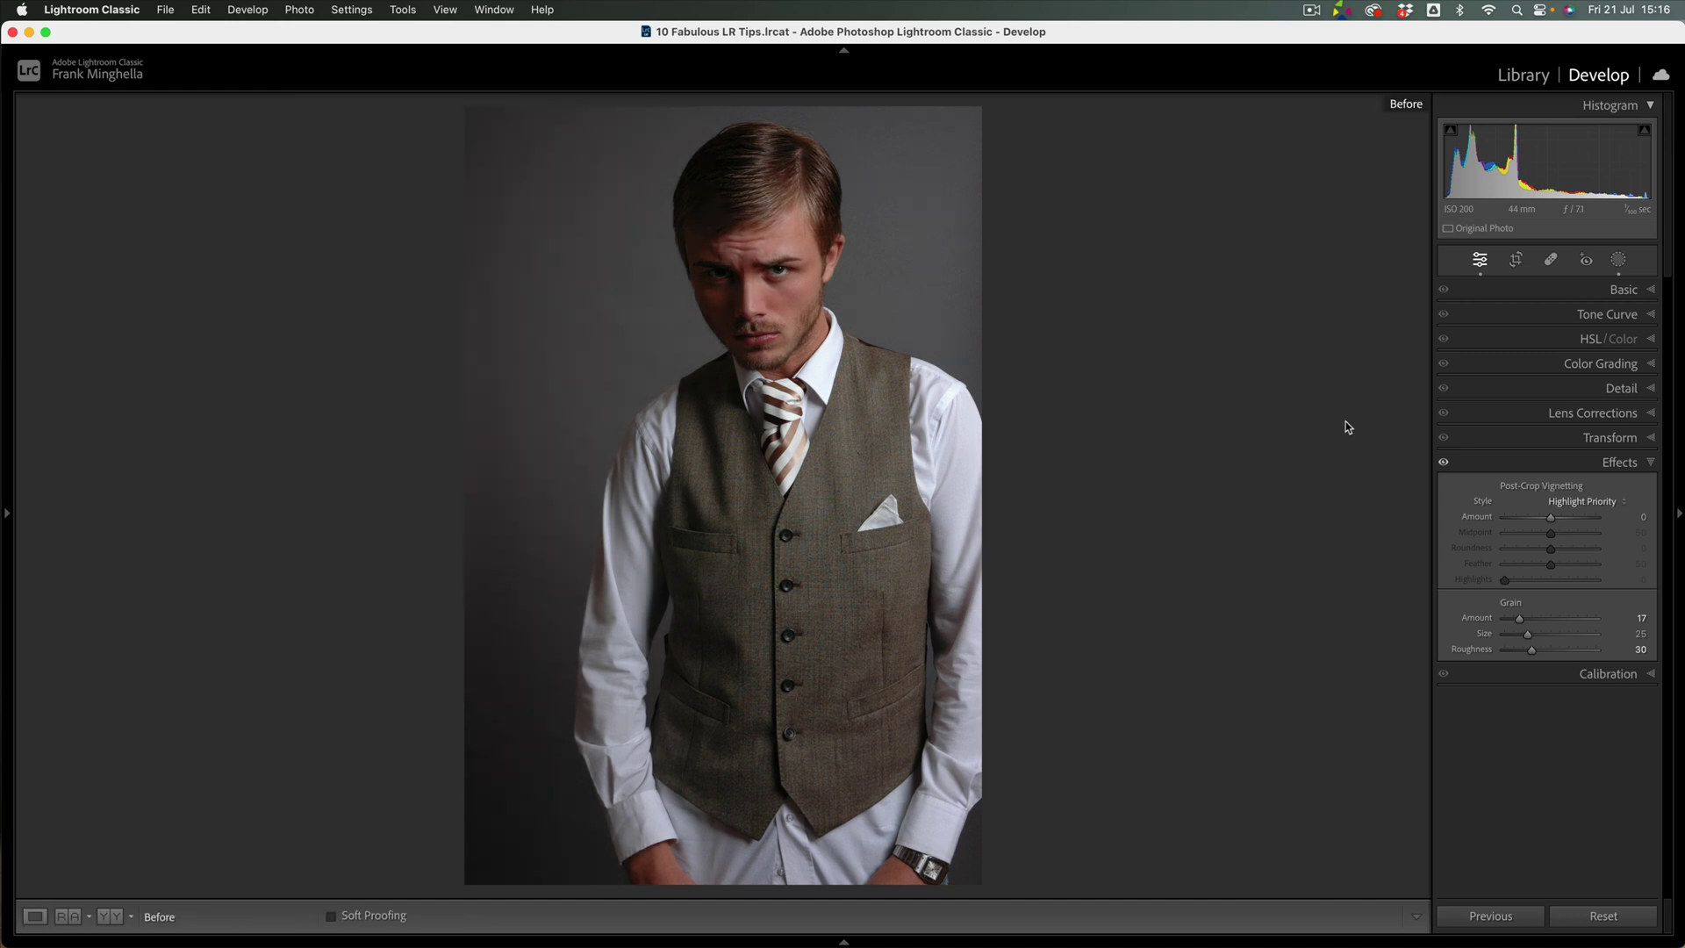
key(backslash)
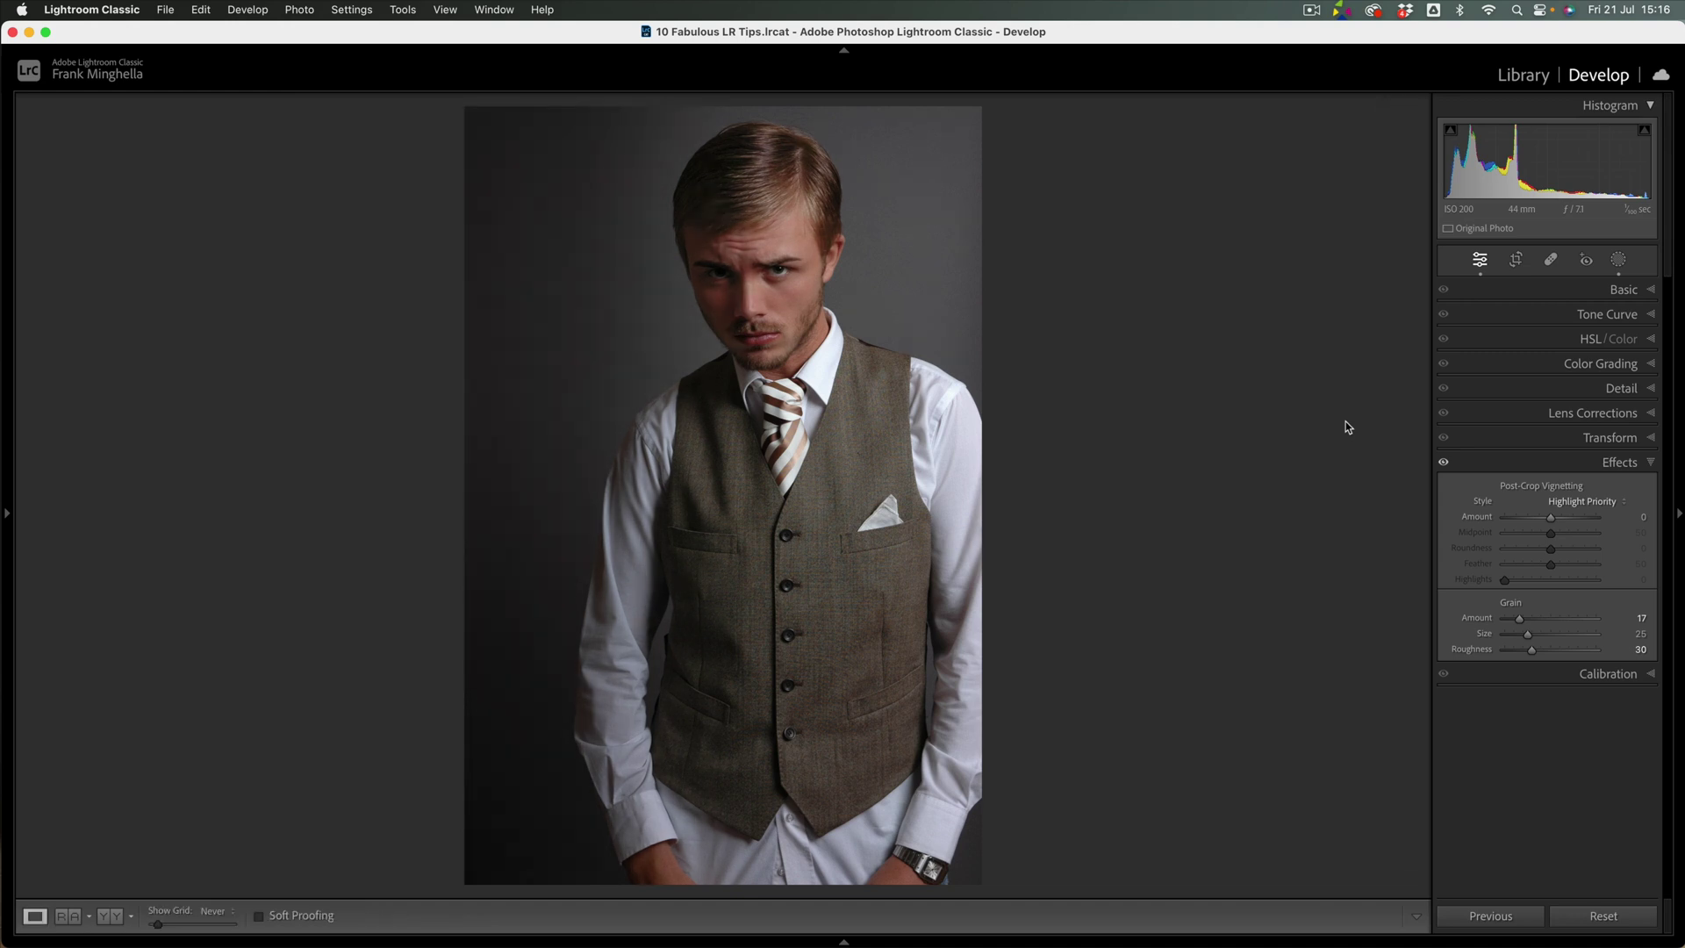